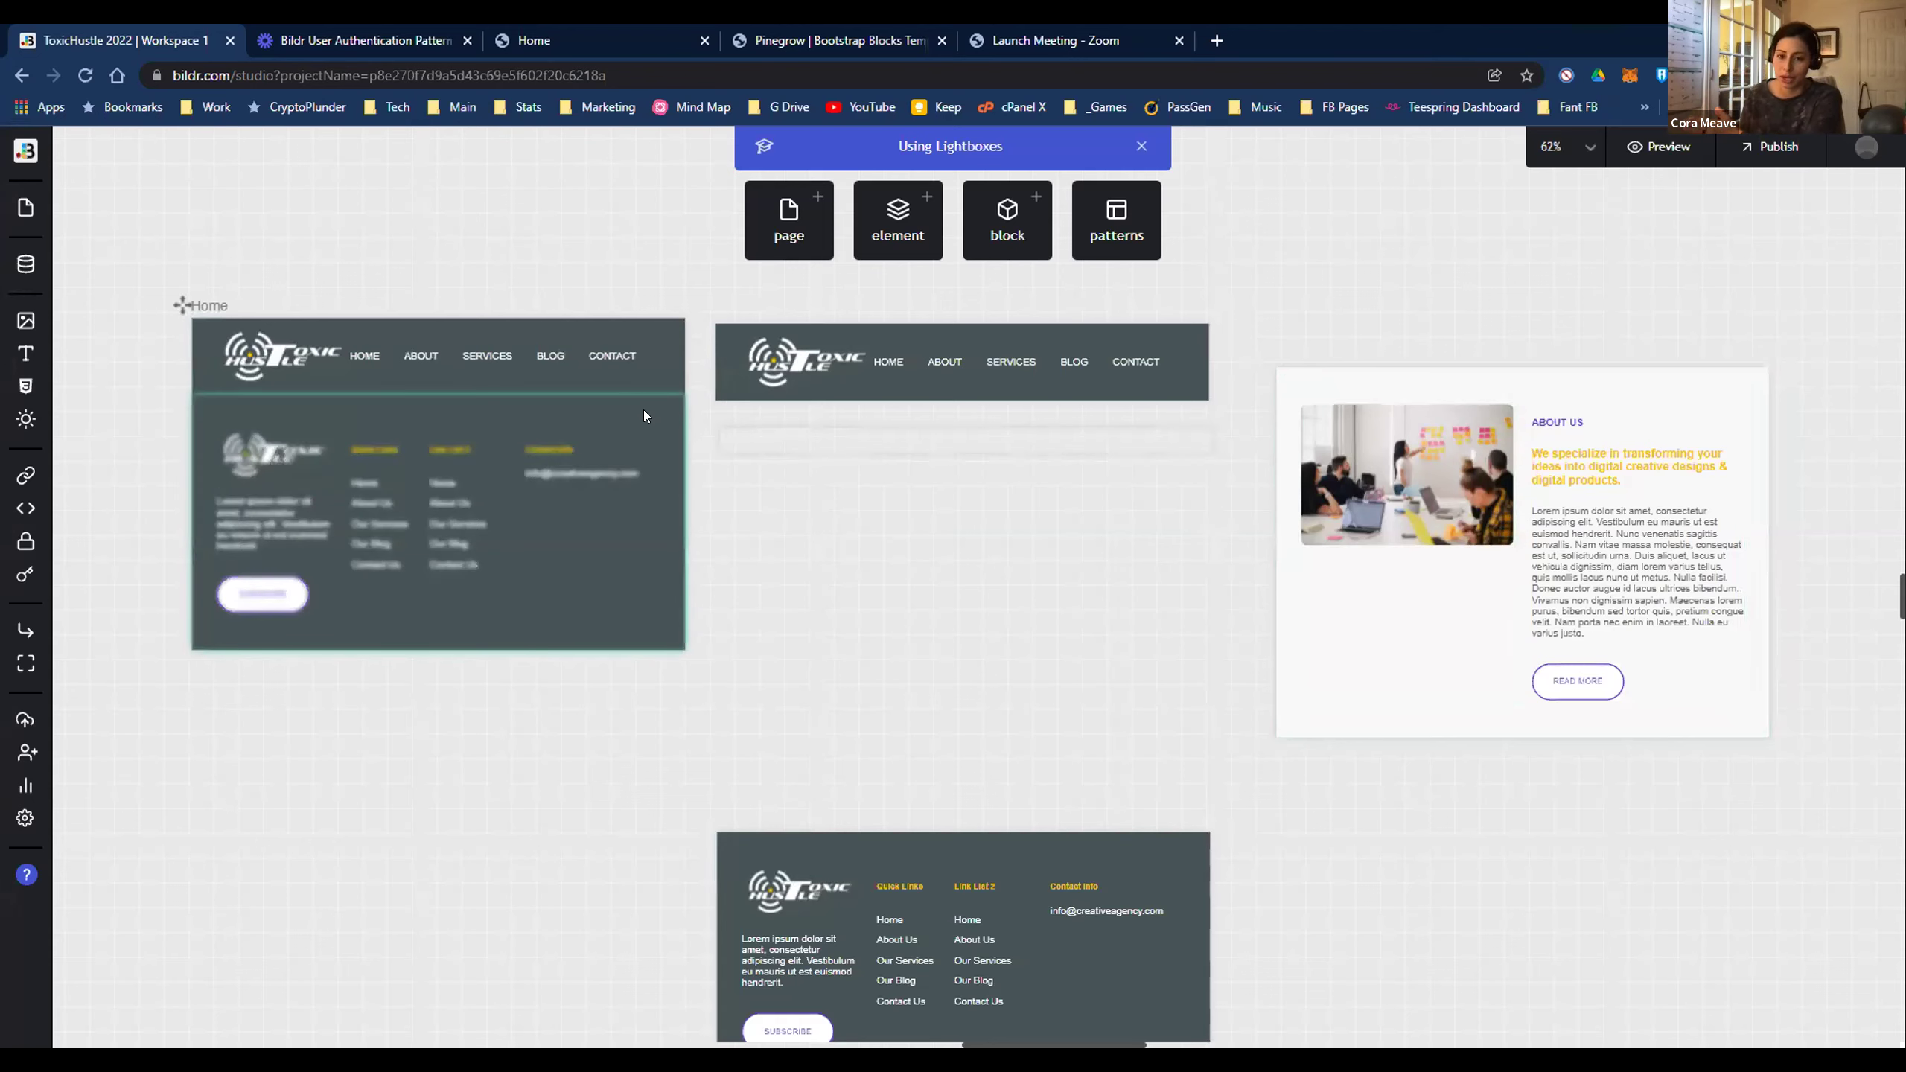
Step: Drag the Footer component into the Home page frame and drop it below the header
drag(692, 410, 623, 399)
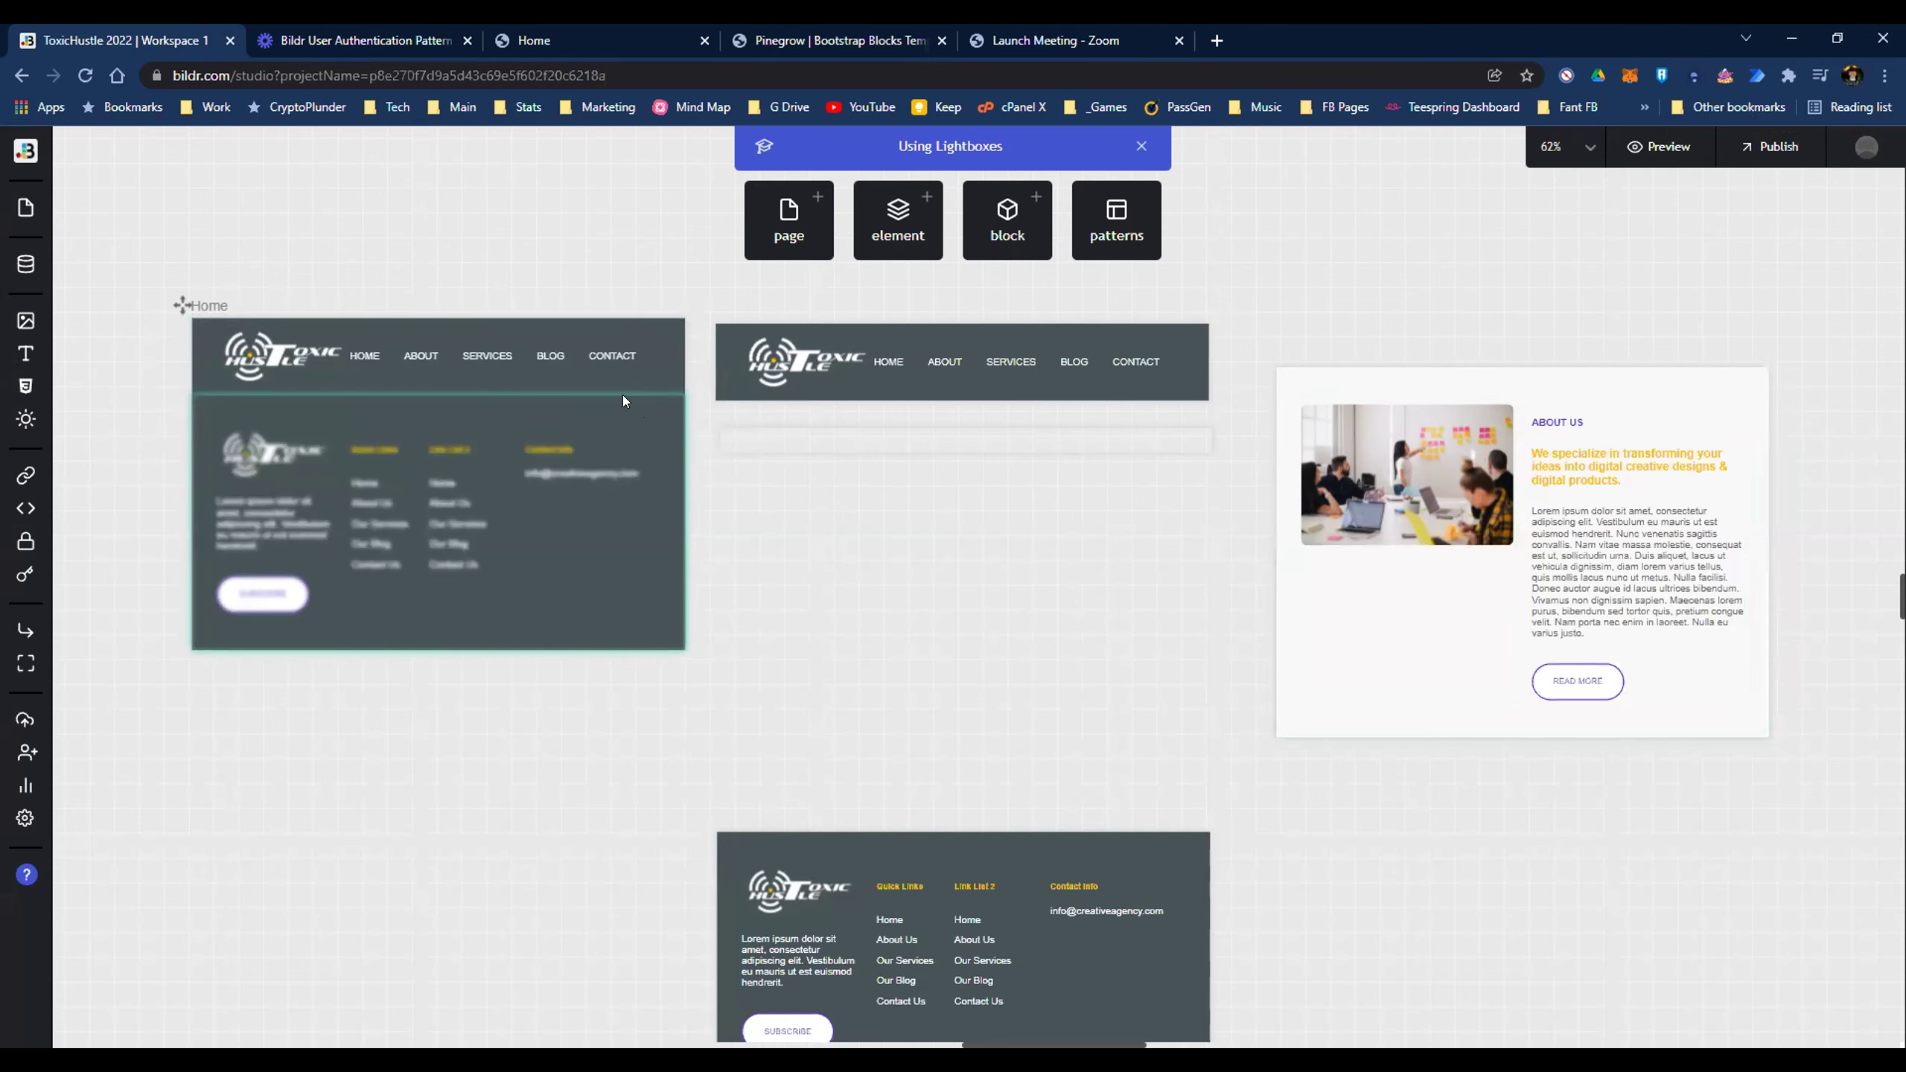
drag(623, 394, 623, 395)
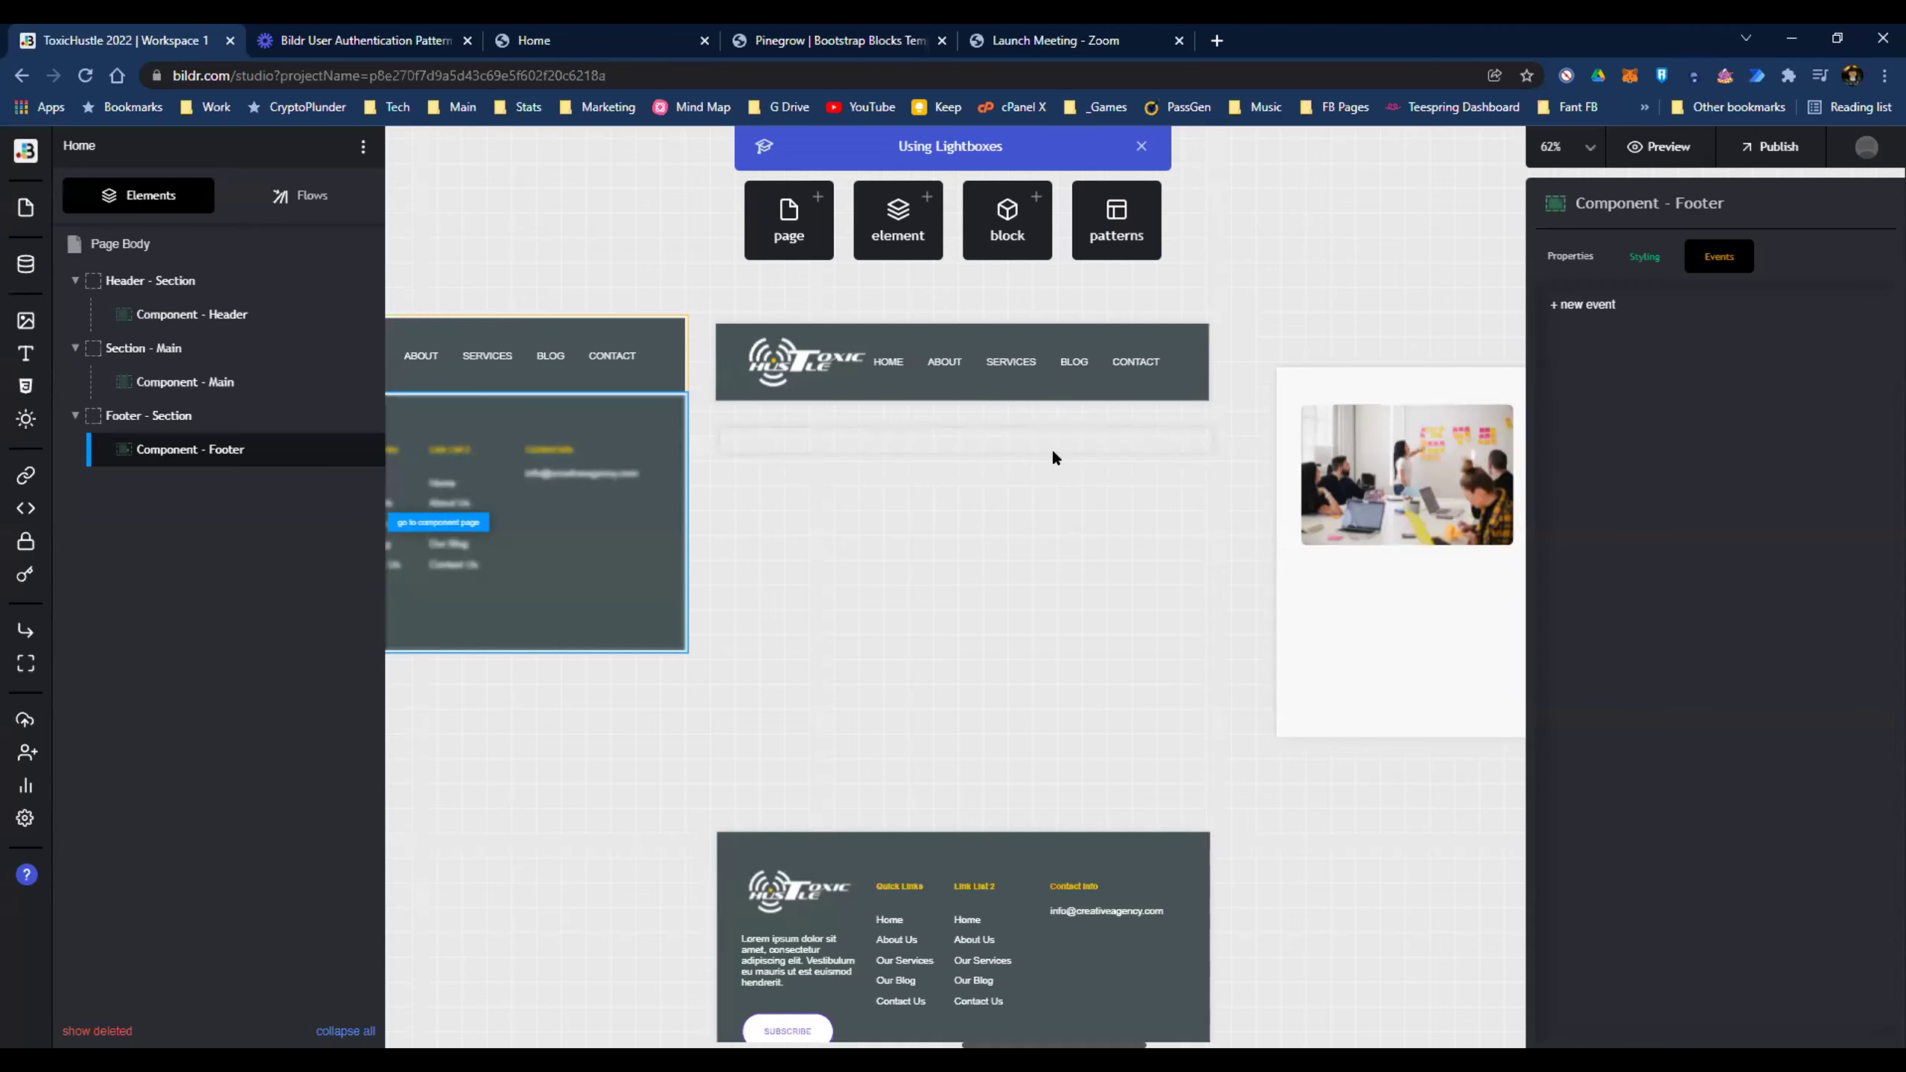
Step: Select Home's header and footer elements, then show the Main frame's Container - Main tree
click(802, 668)
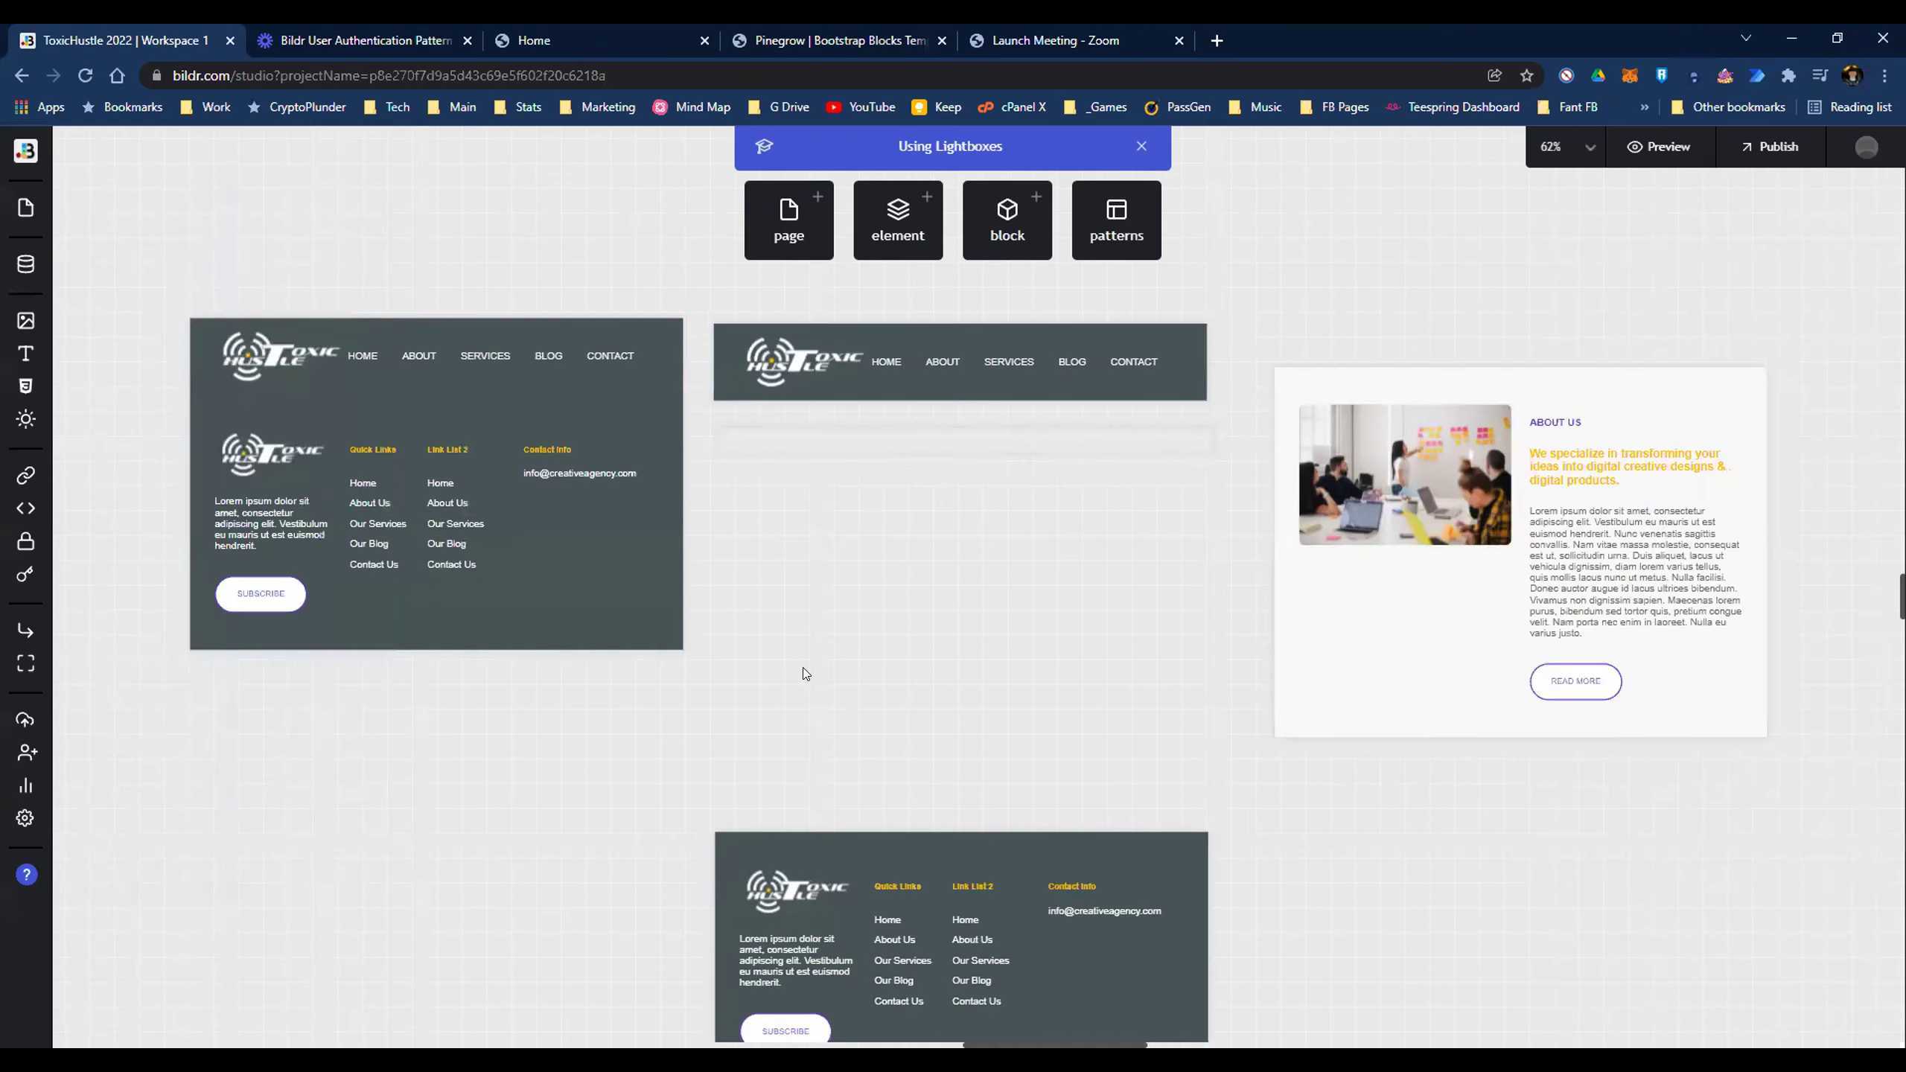
click(538, 388)
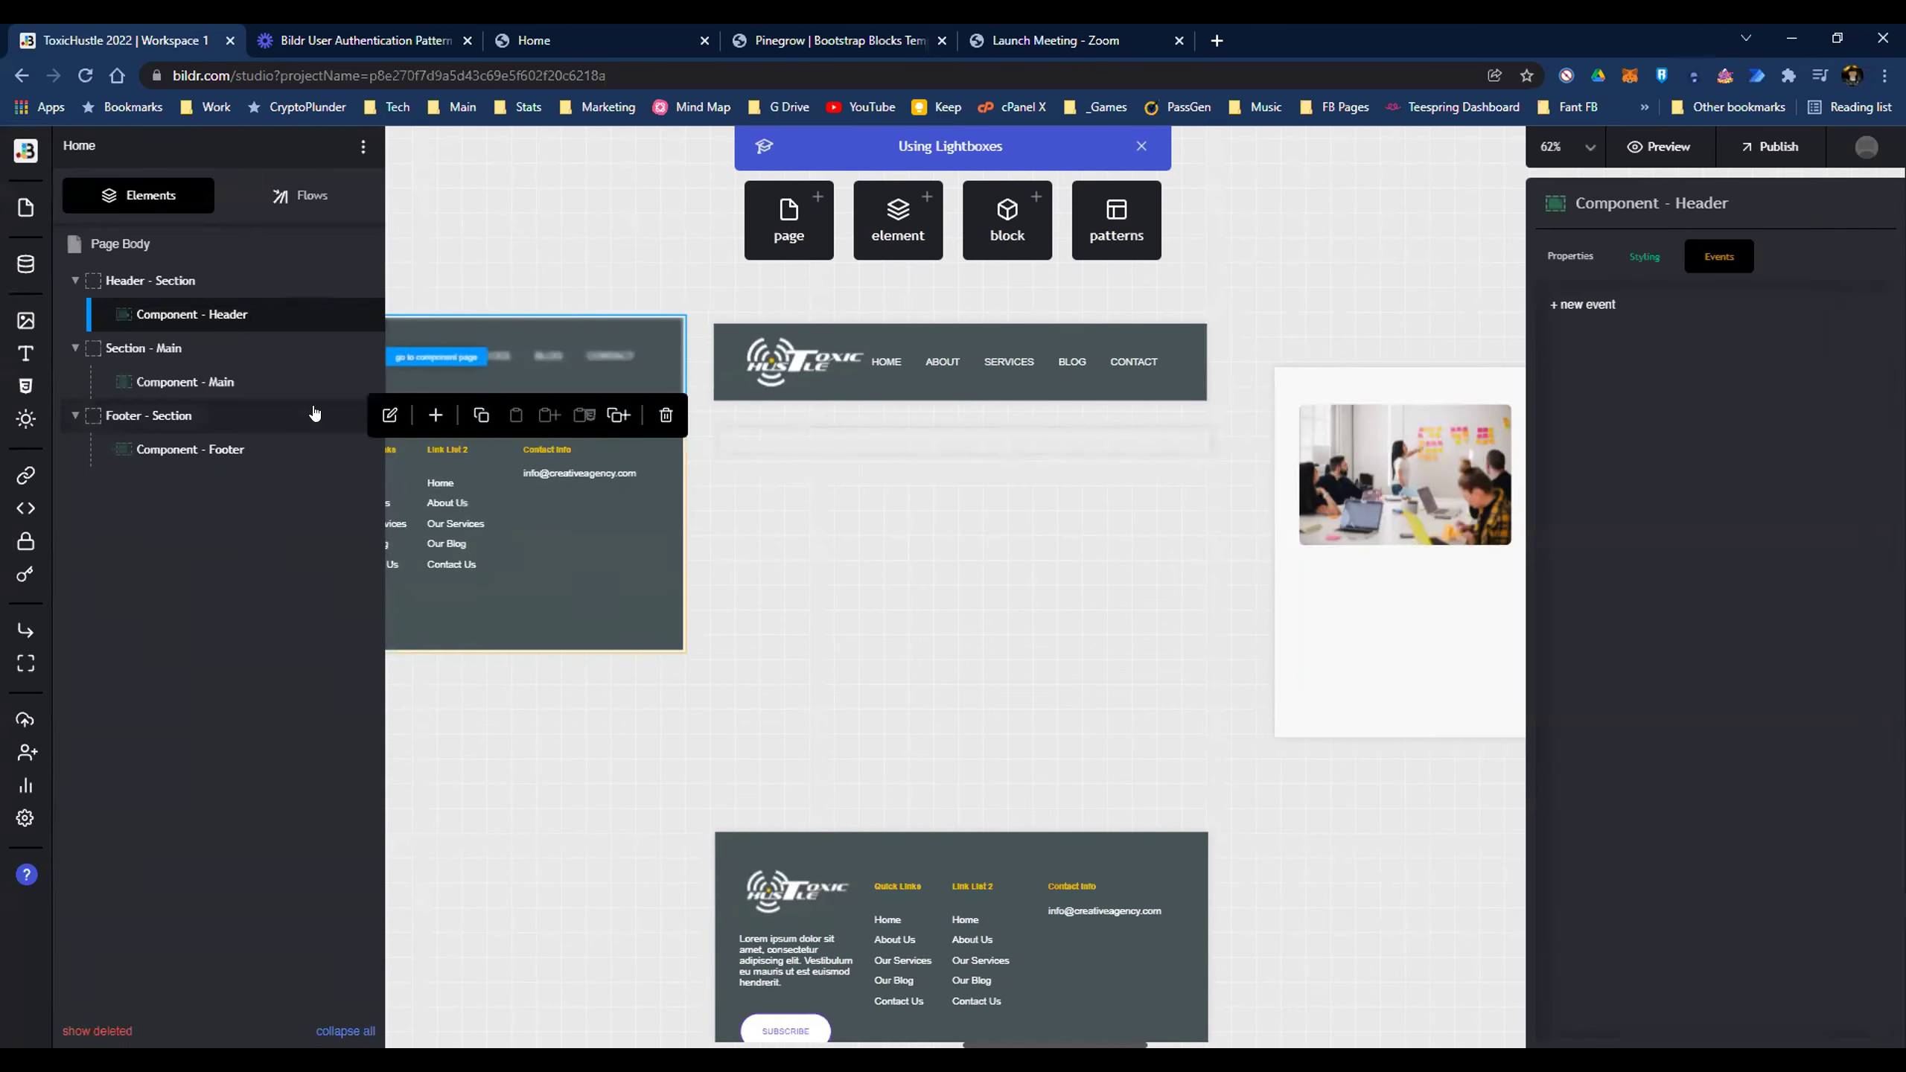
click(149, 283)
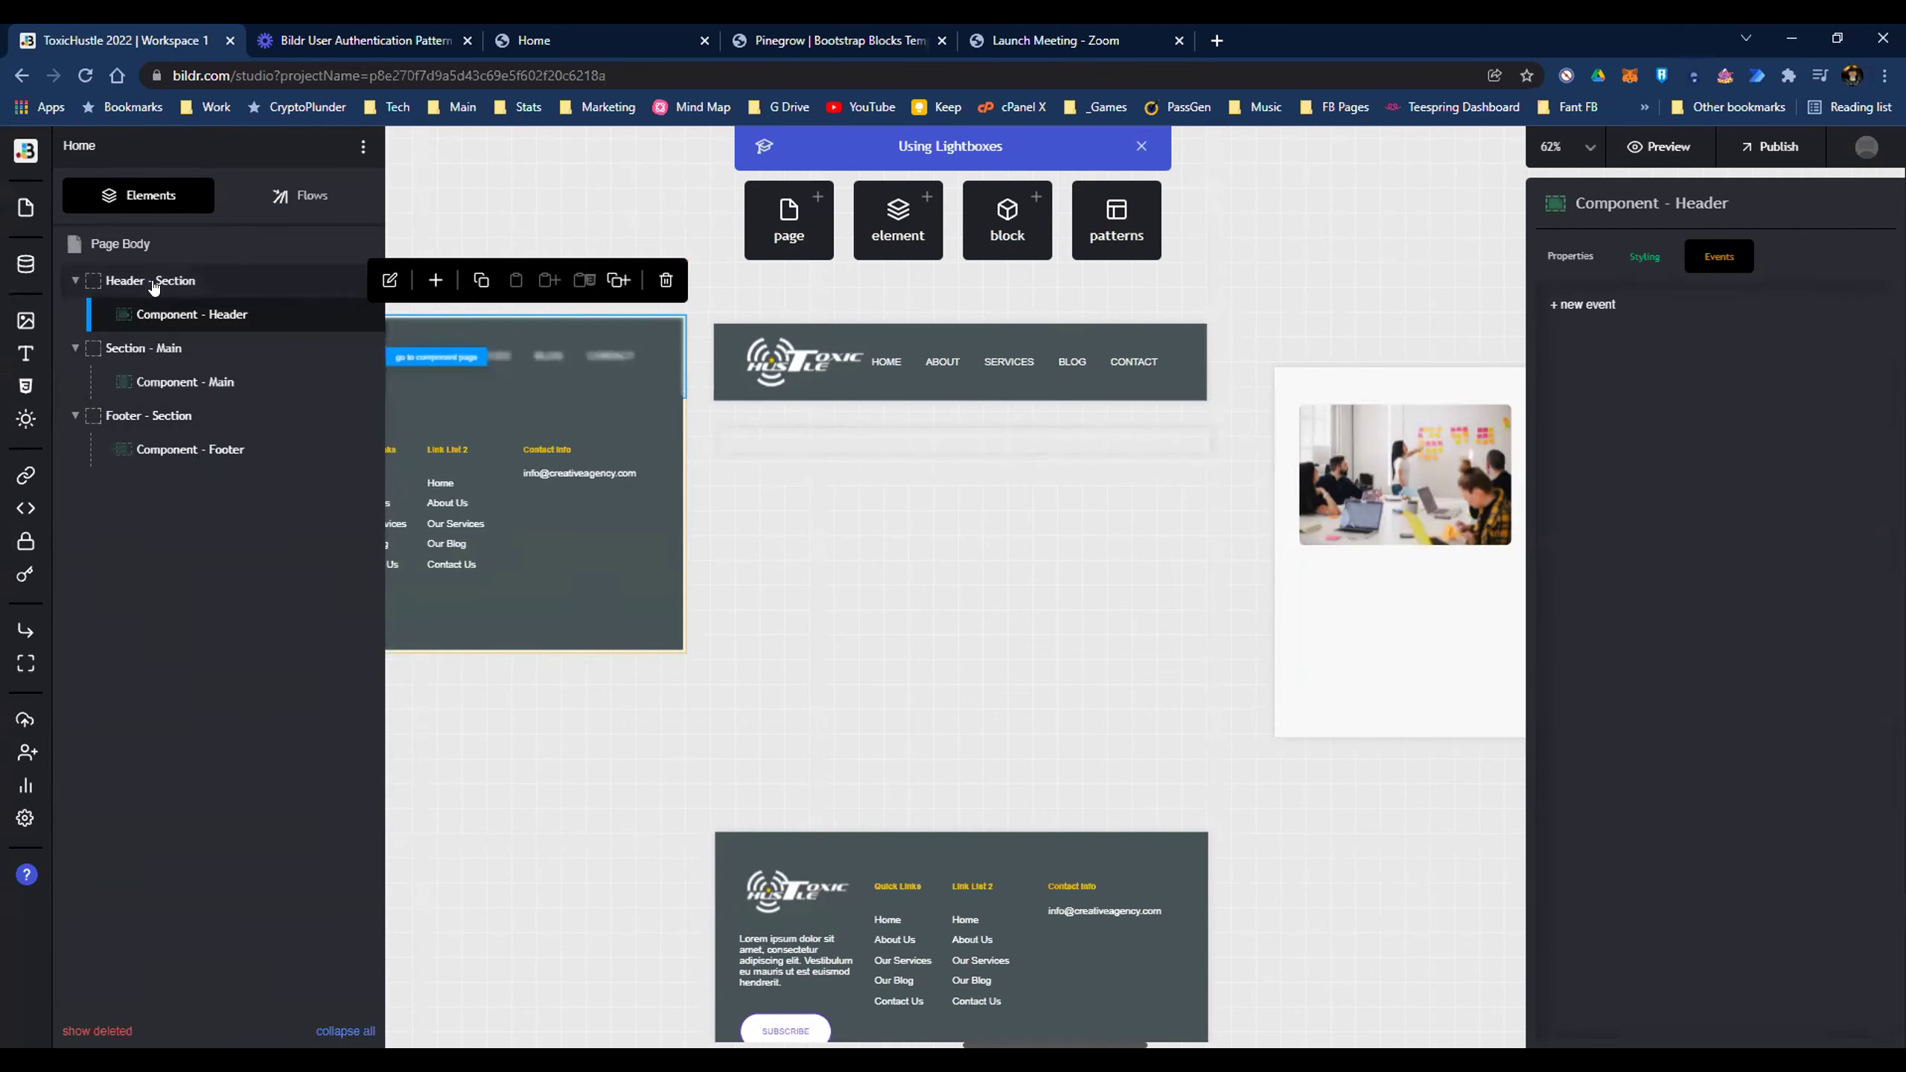
click(186, 315)
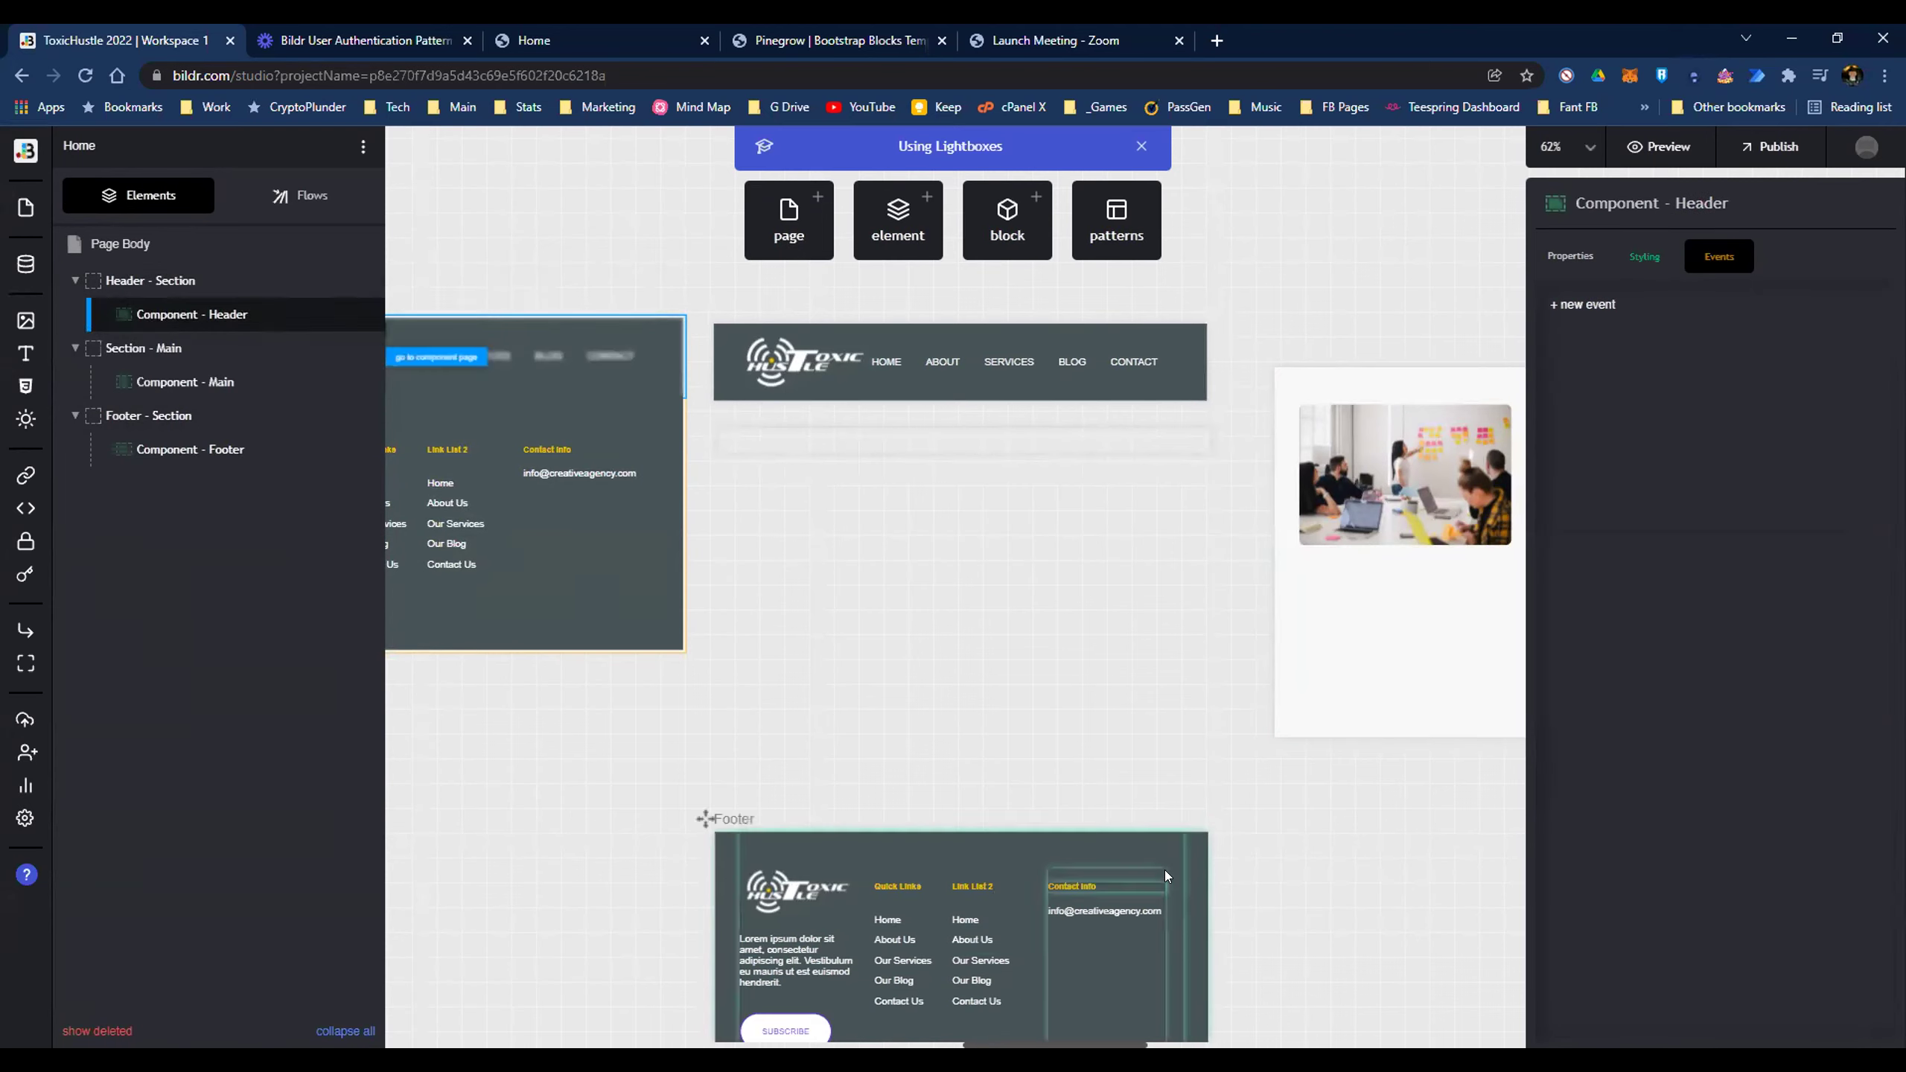
click(184, 450)
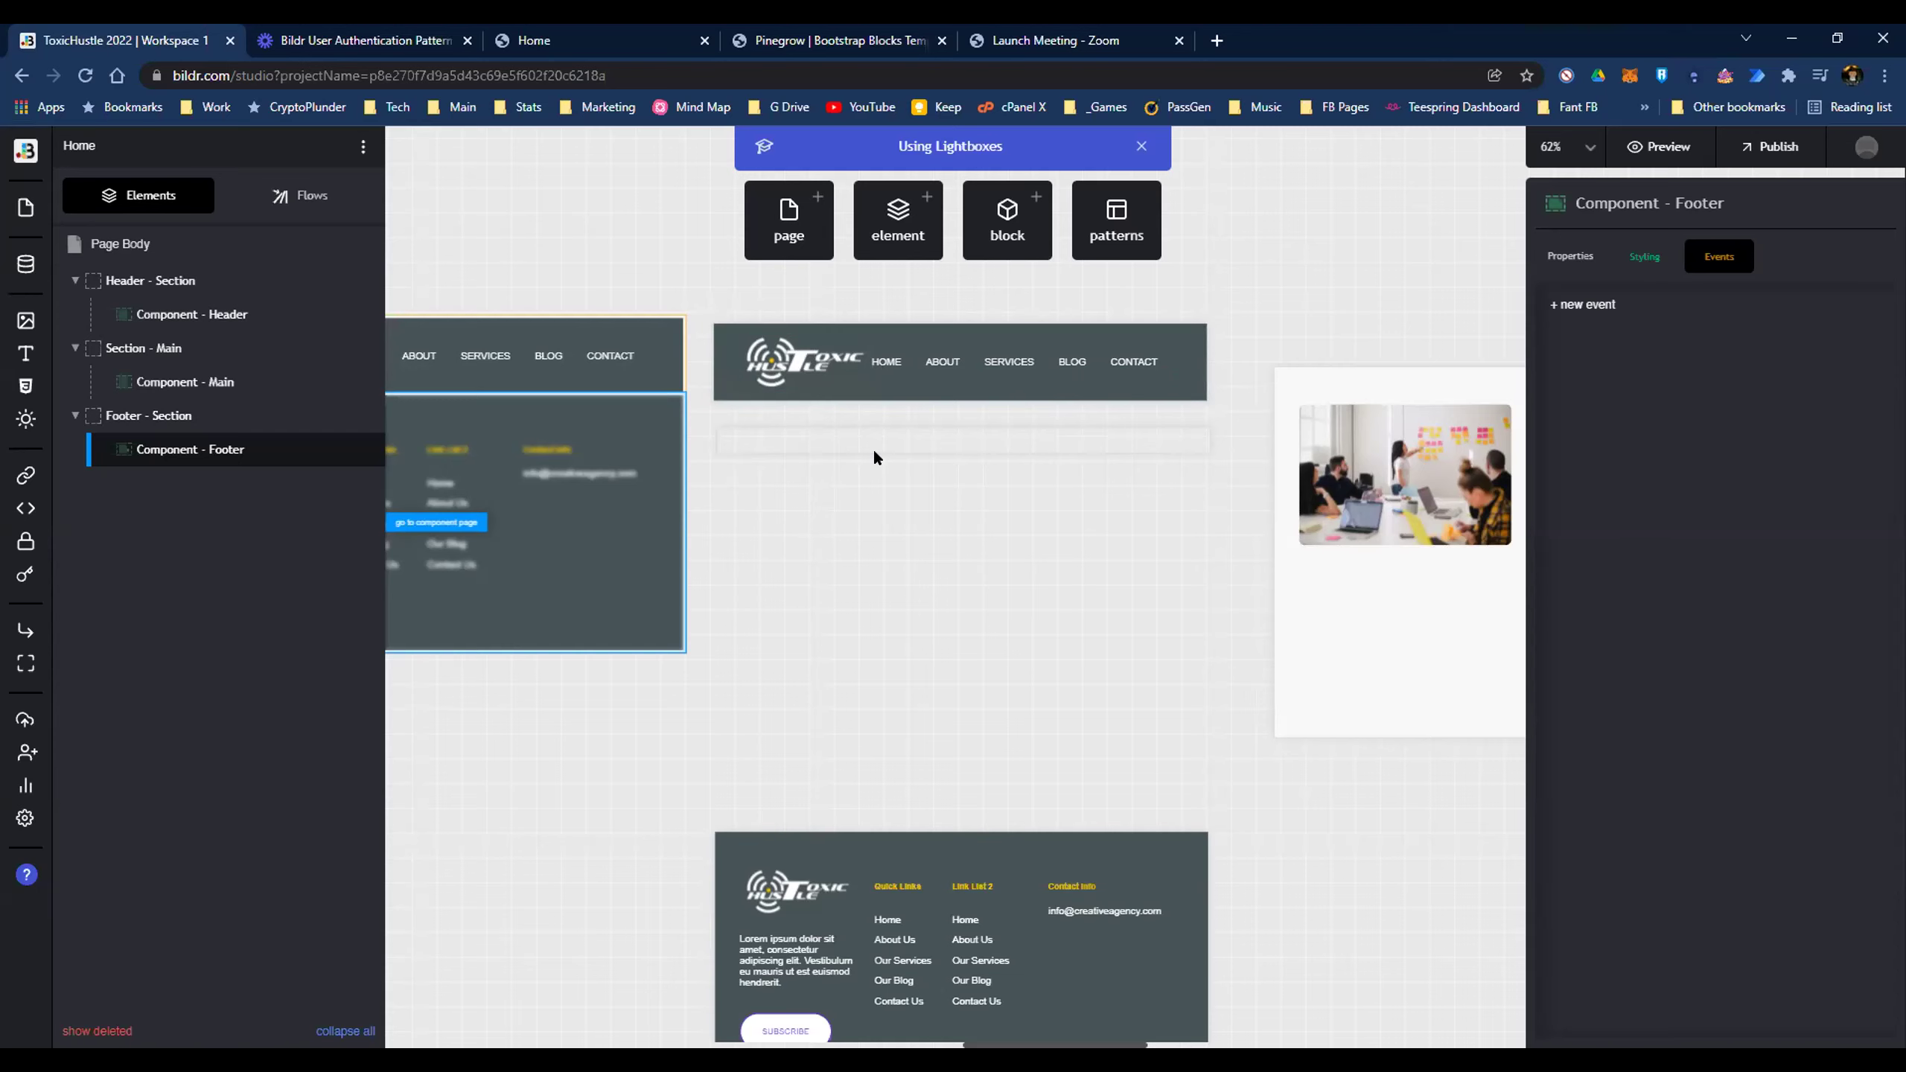
click(846, 432)
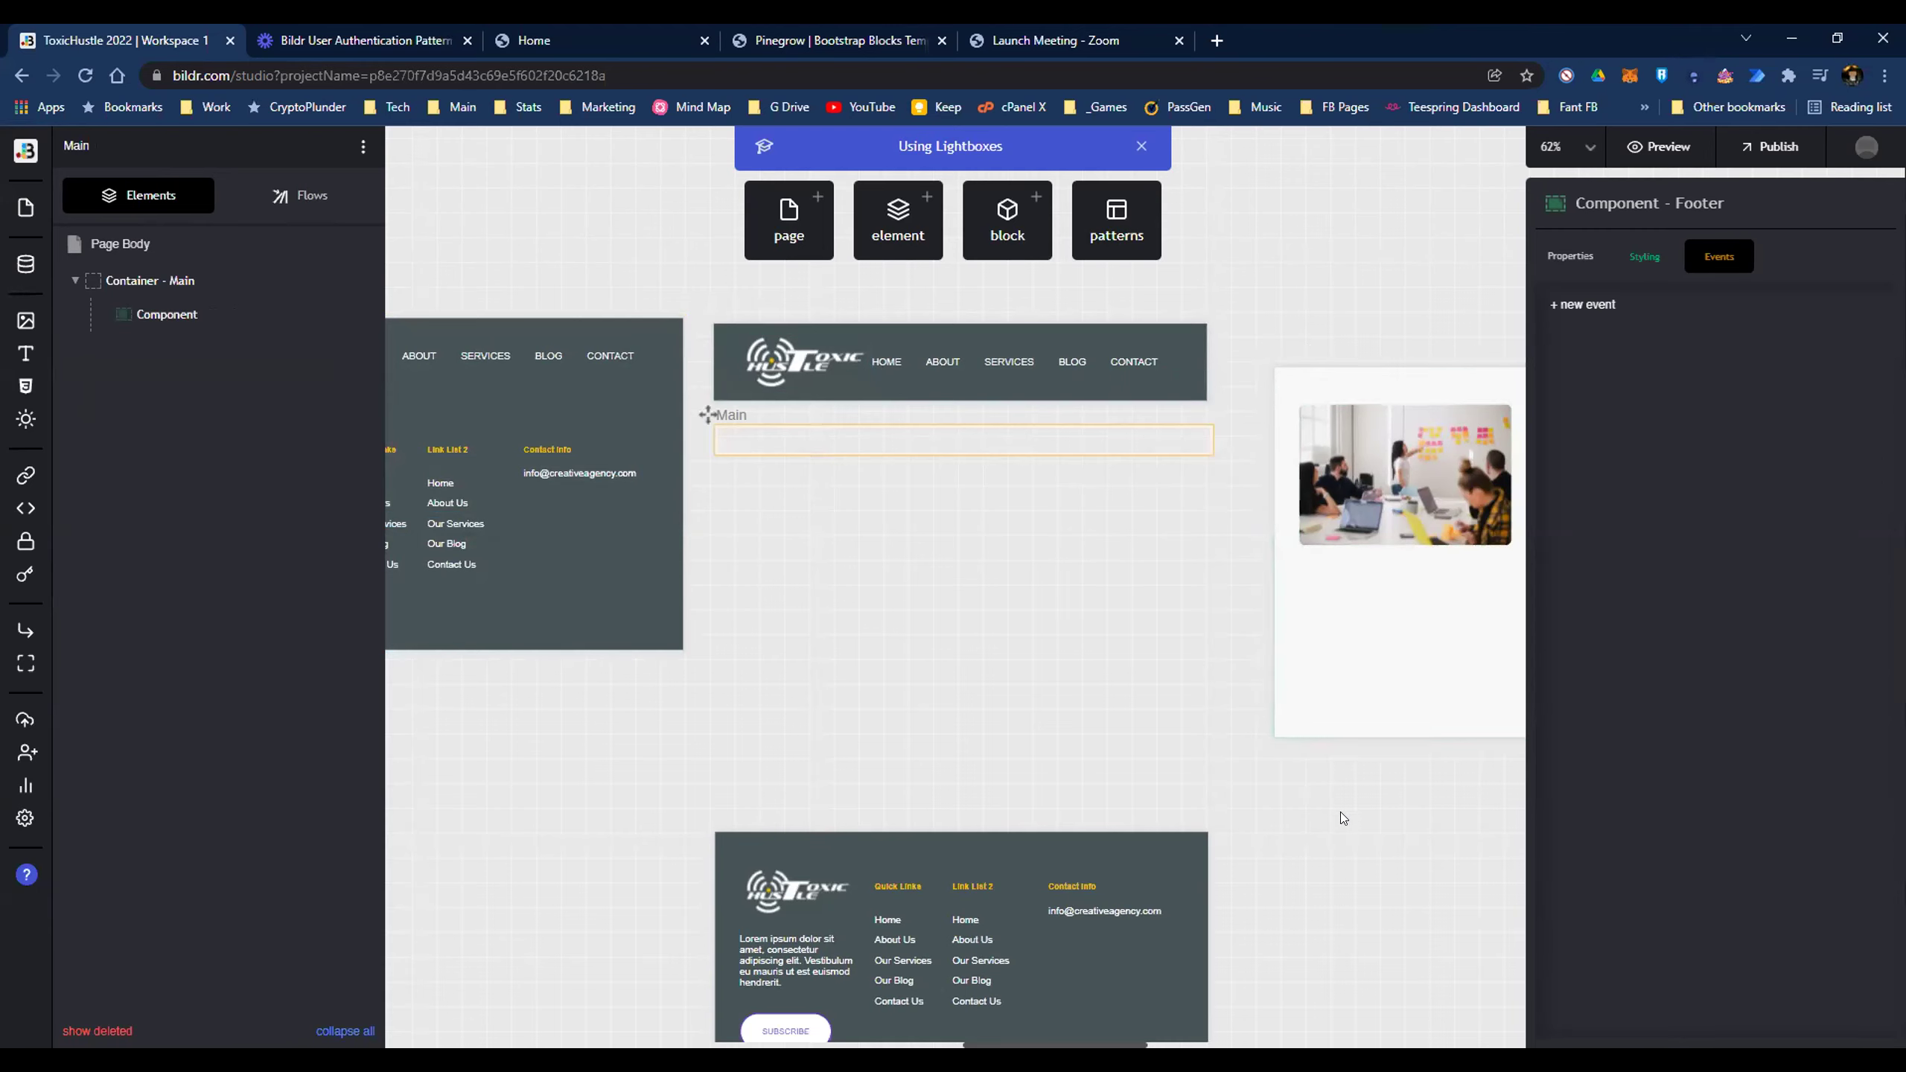
Step: Pan the canvas and dismiss the Component - Footer properties panel
drag(1341, 812, 1067, 747)
click(1096, 816)
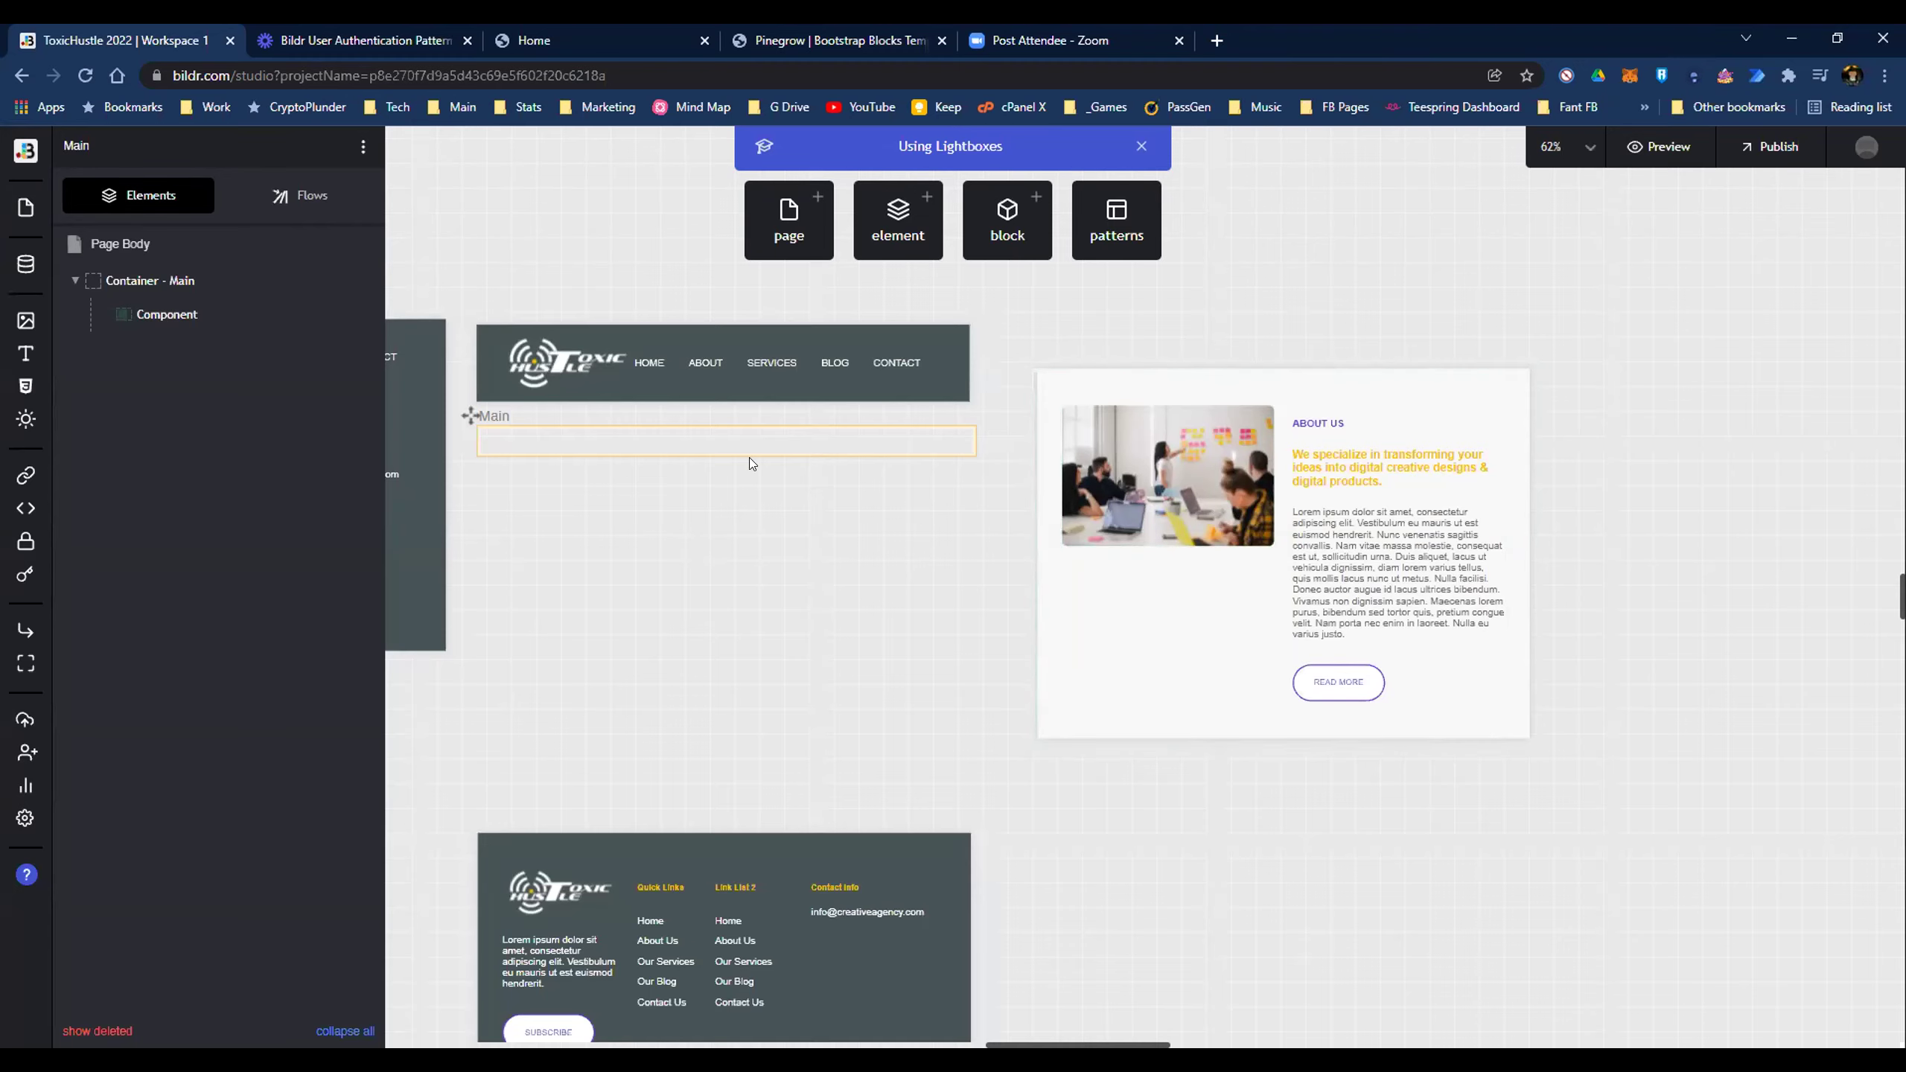
scroll(875, 776, left, 5)
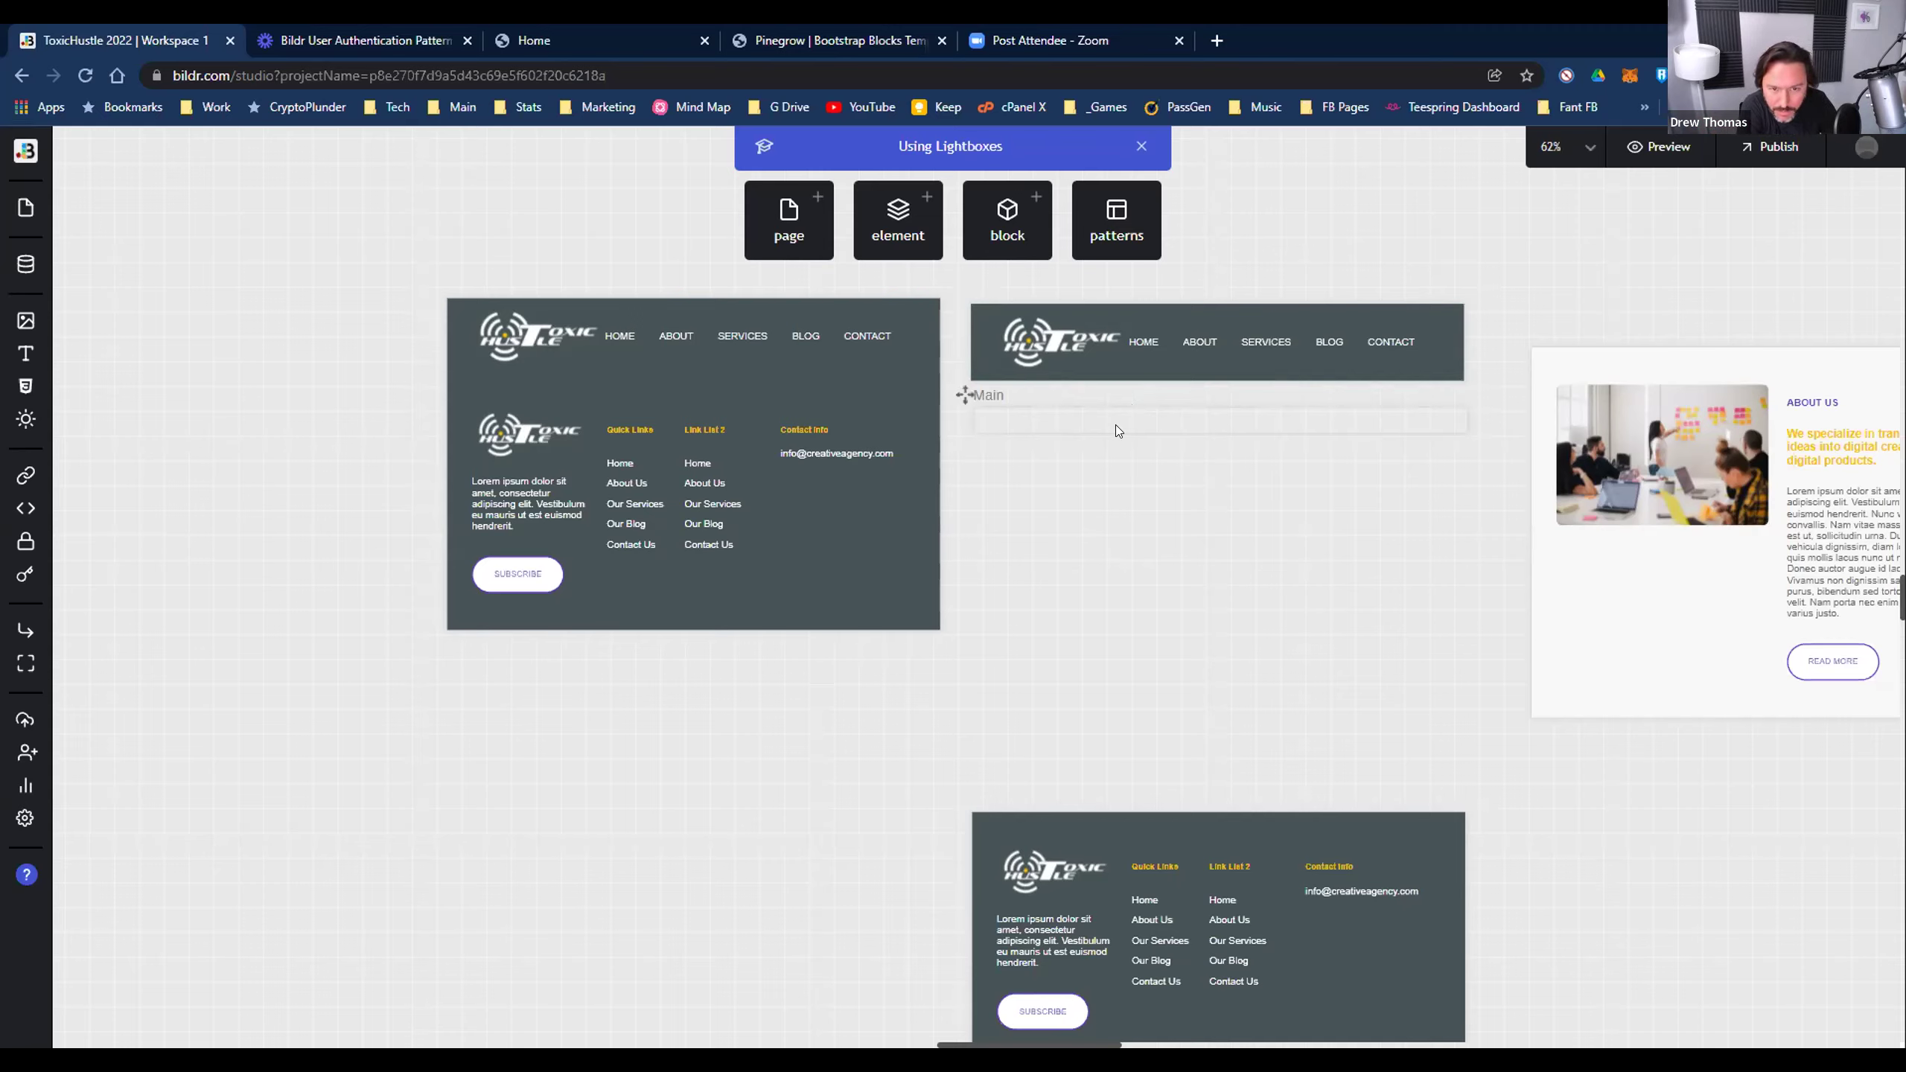
click(1115, 424)
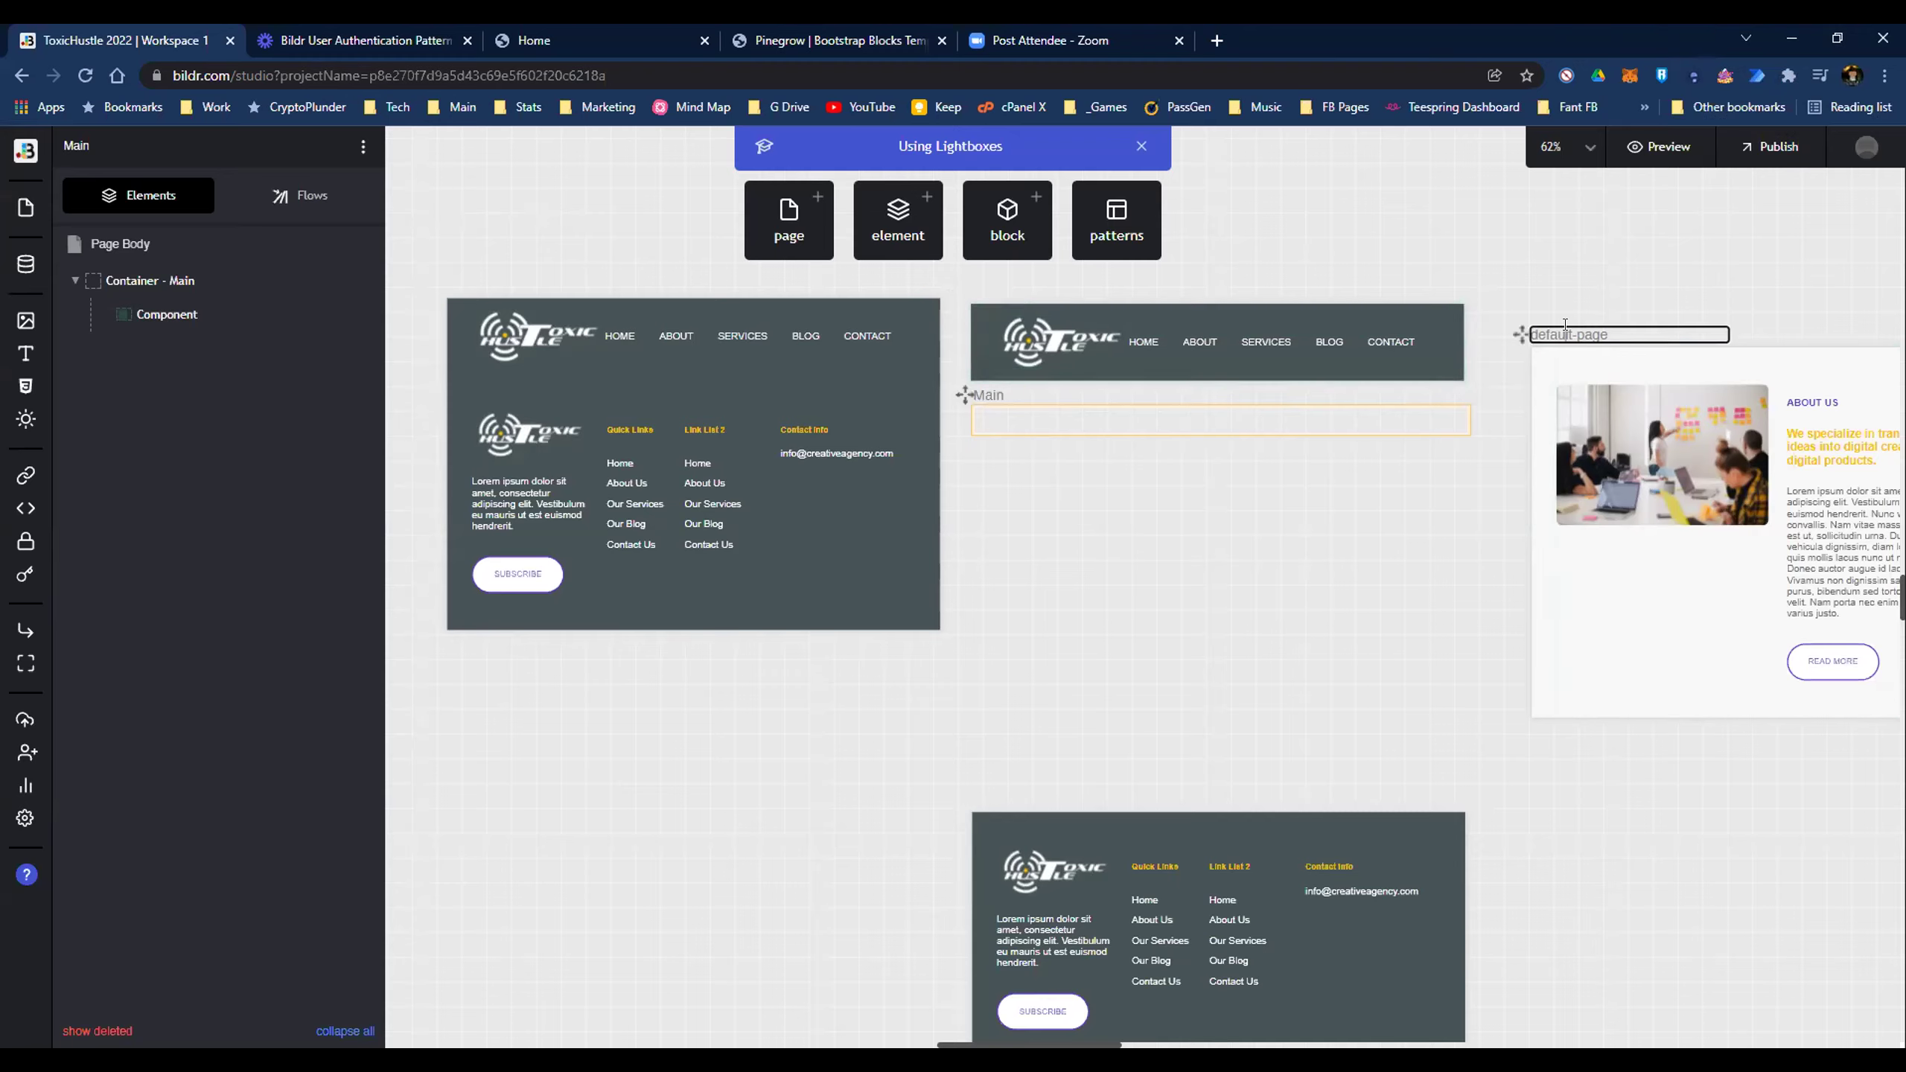
Step: Select the default-page, About Us and Main frames, place the footer, and select Component - Main
click(1564, 330)
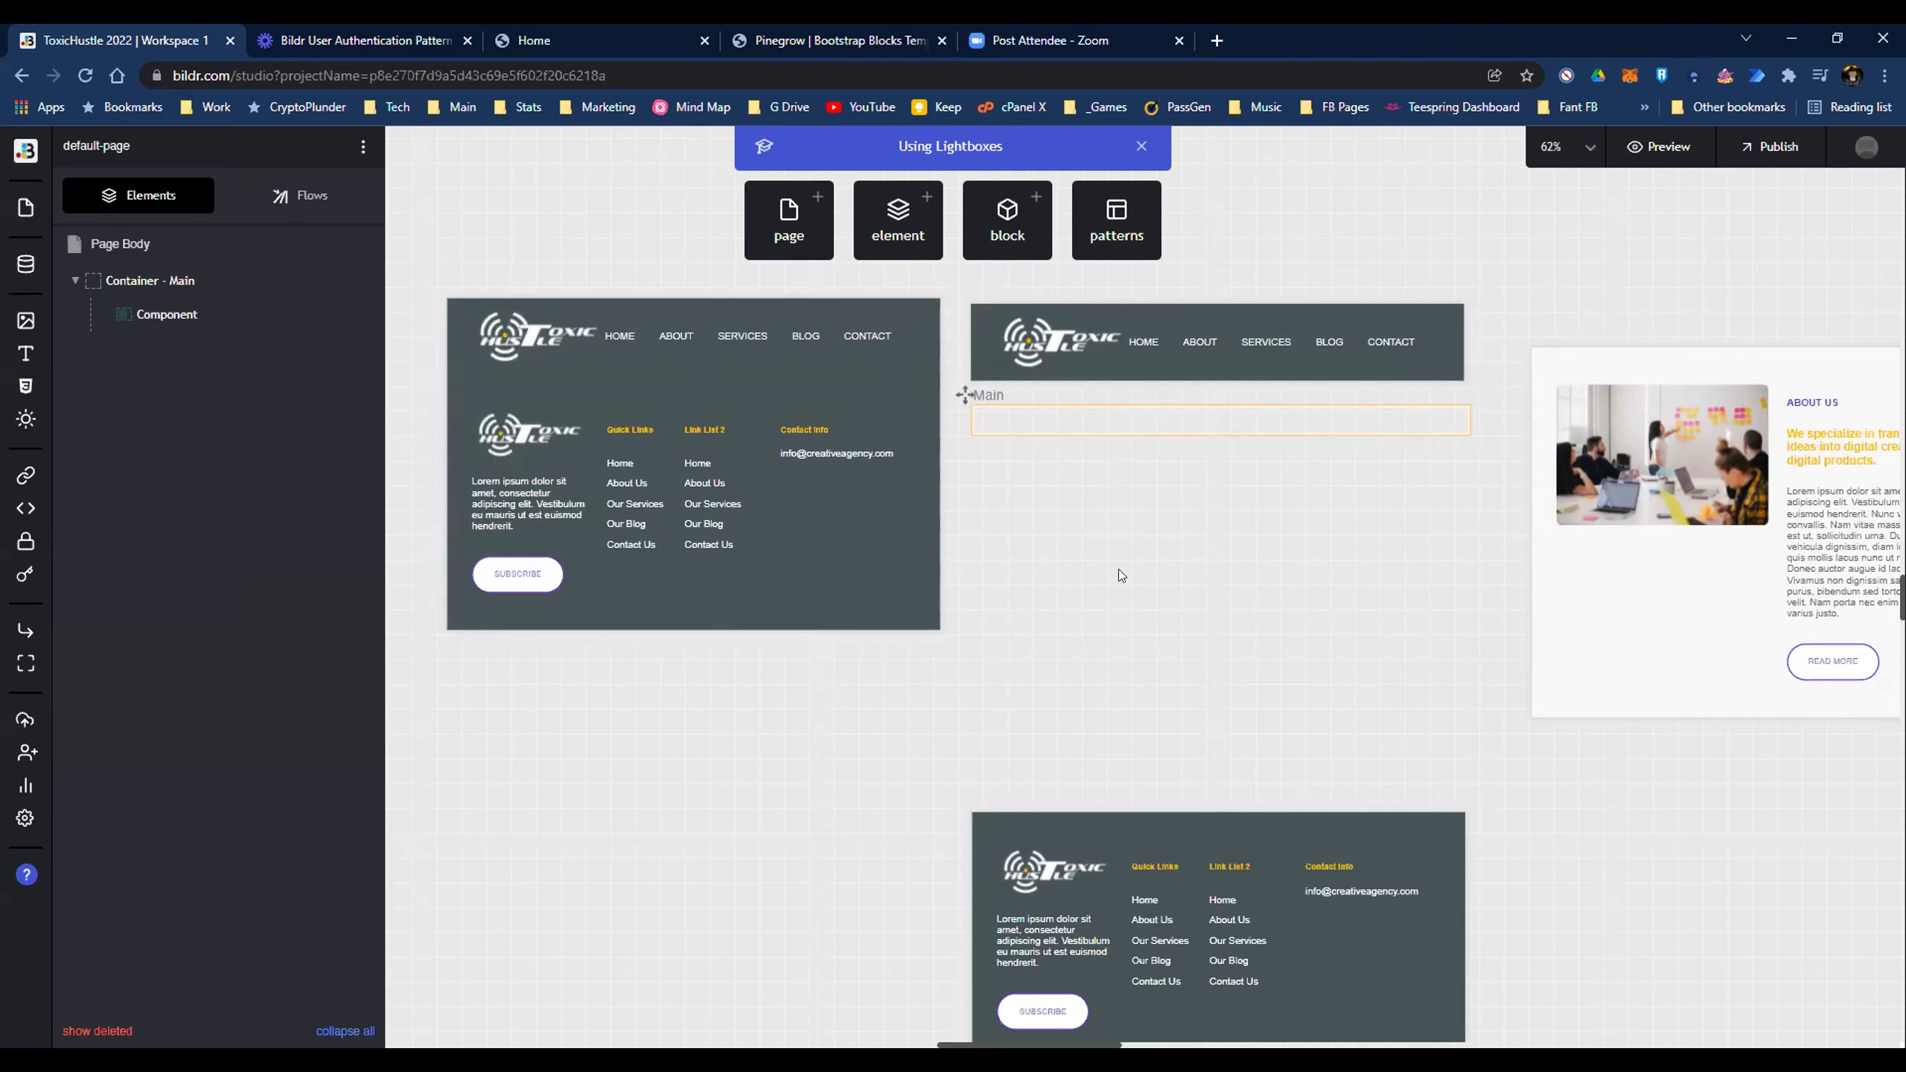
click(1590, 354)
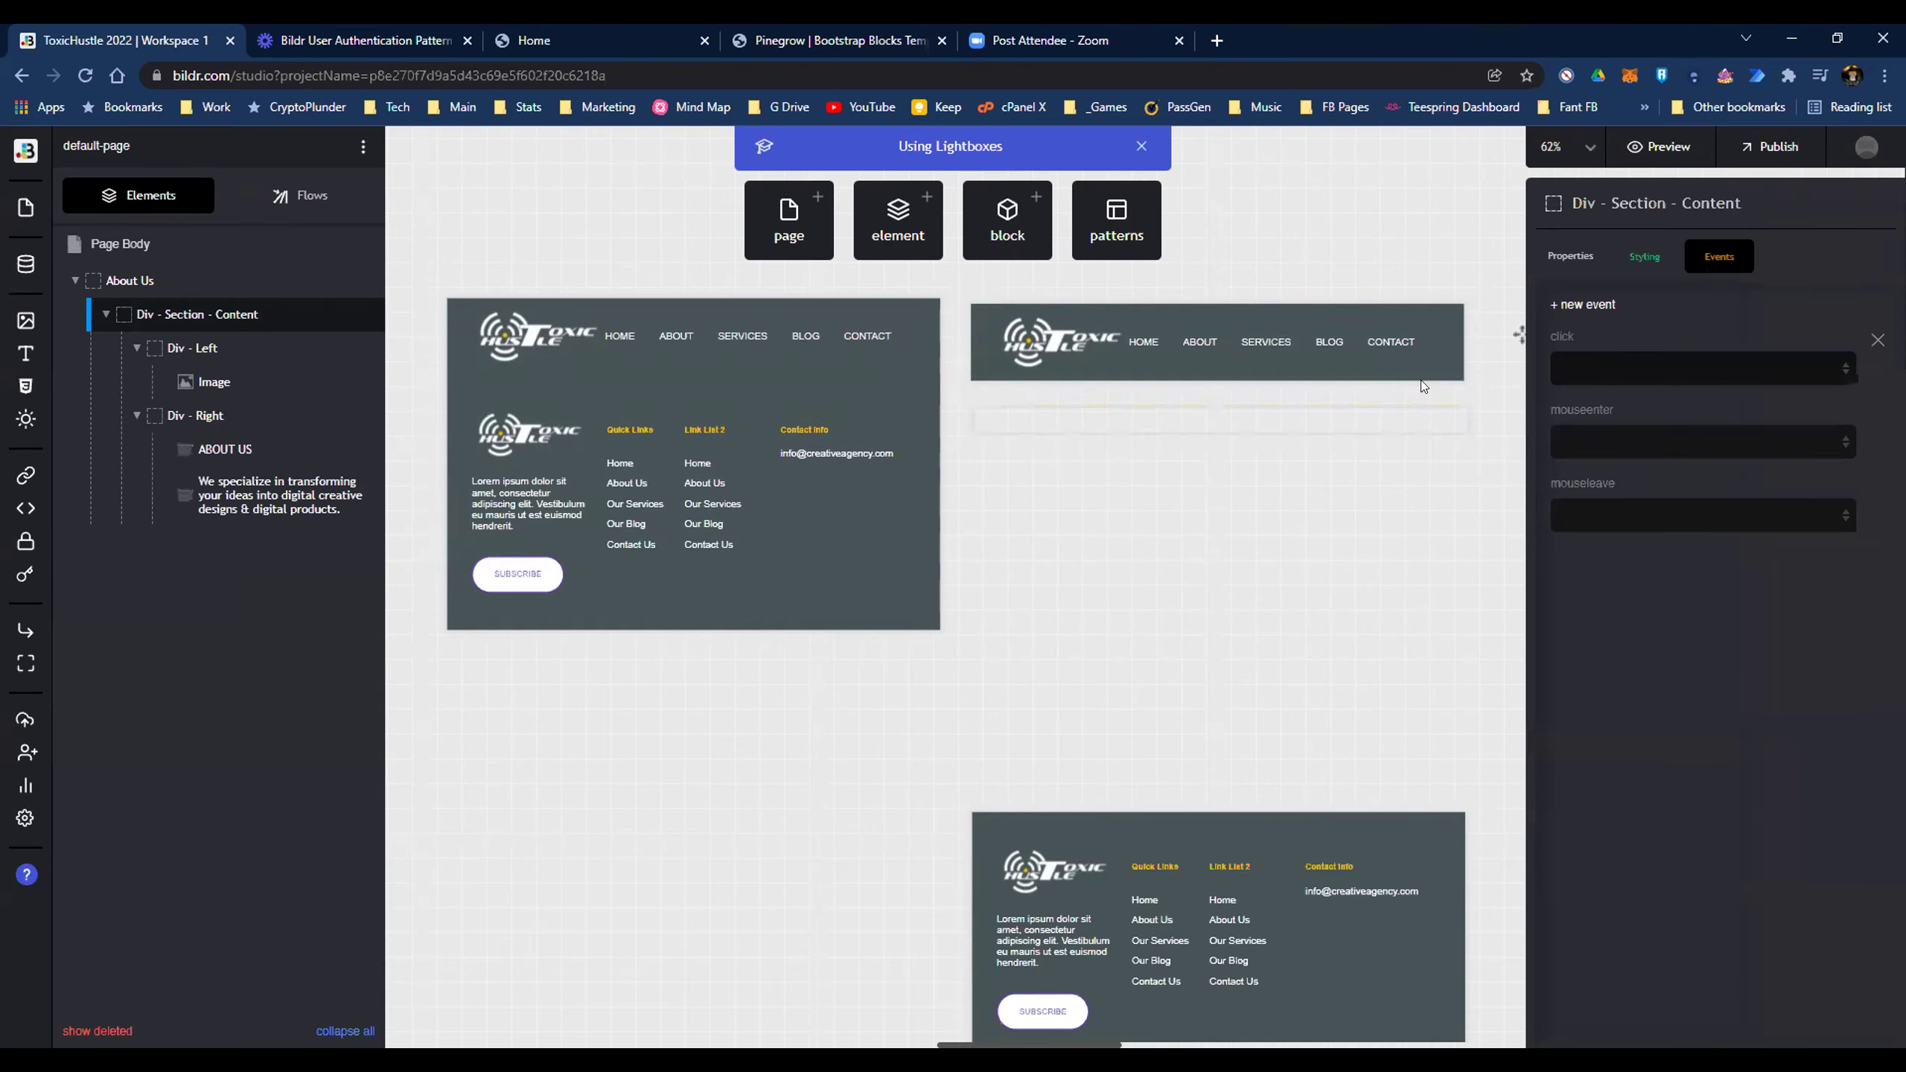
double_click(1162, 417)
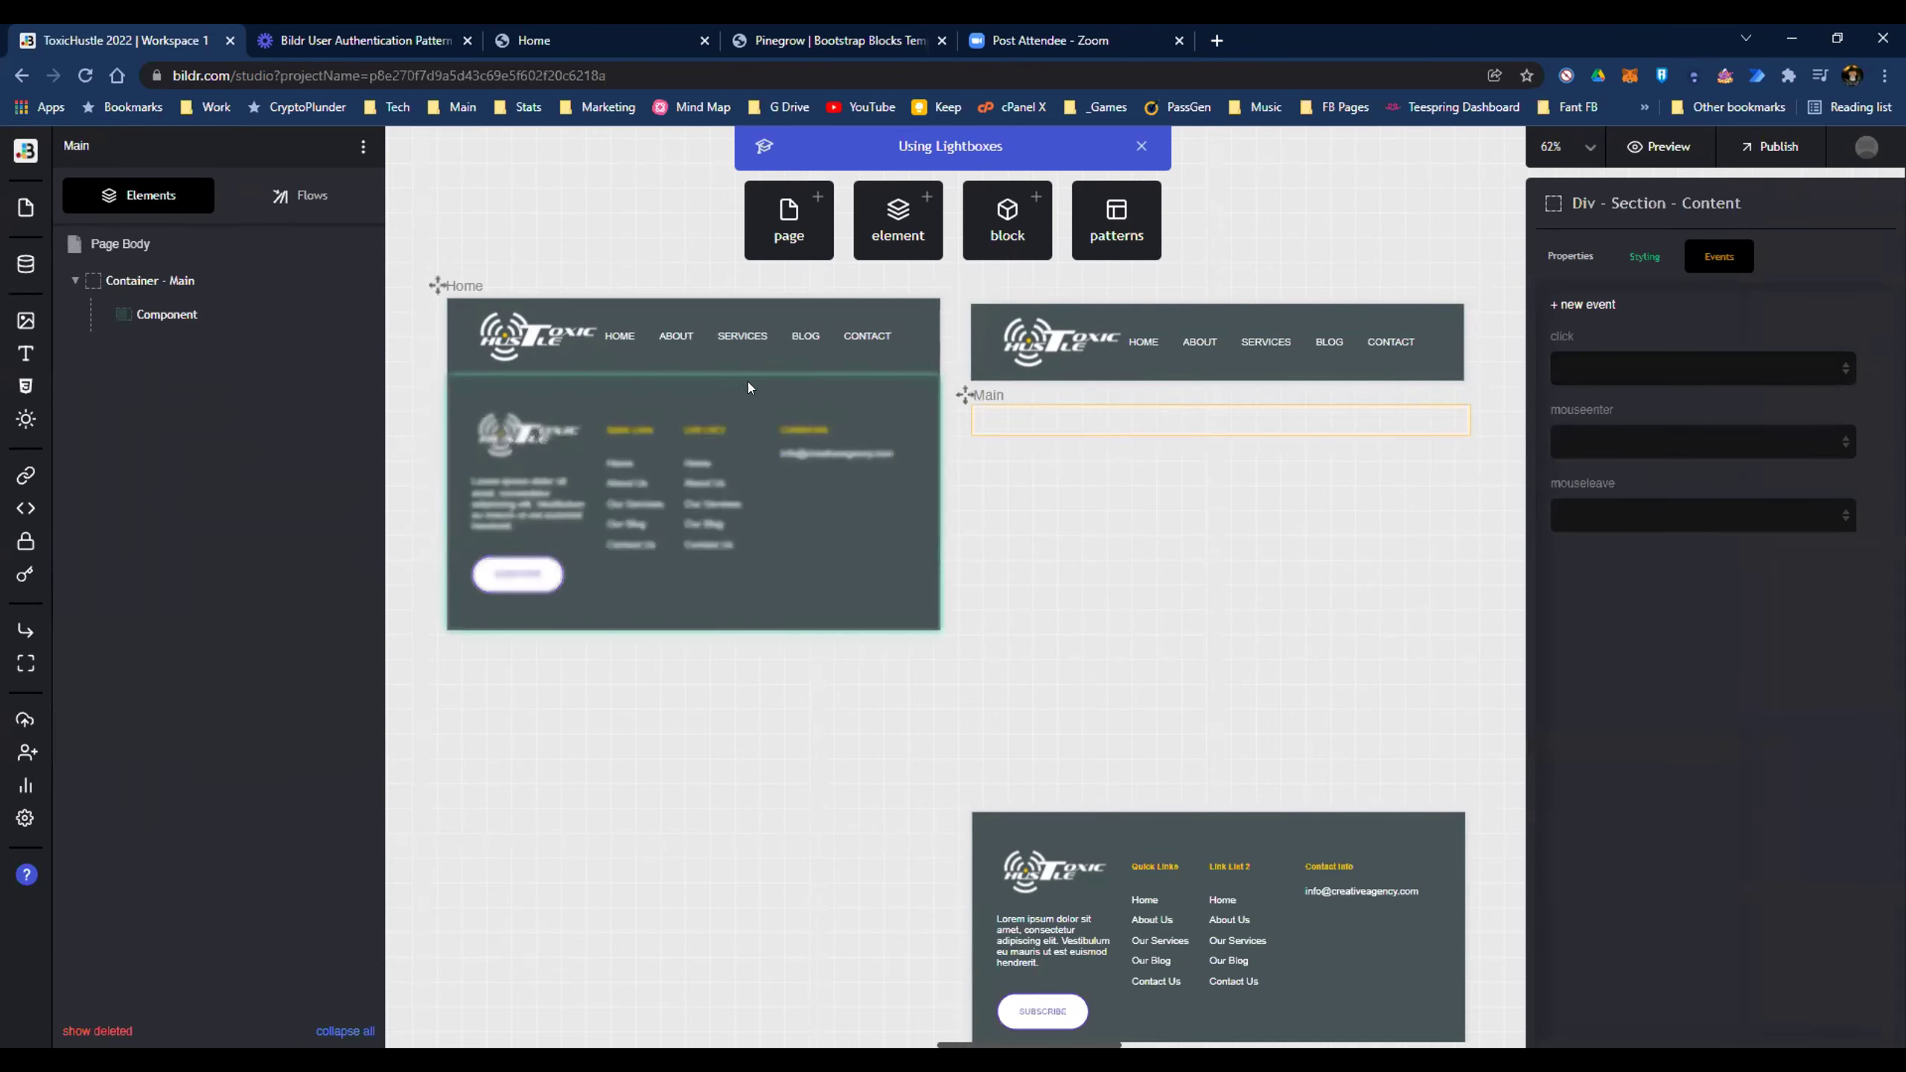
click(646, 368)
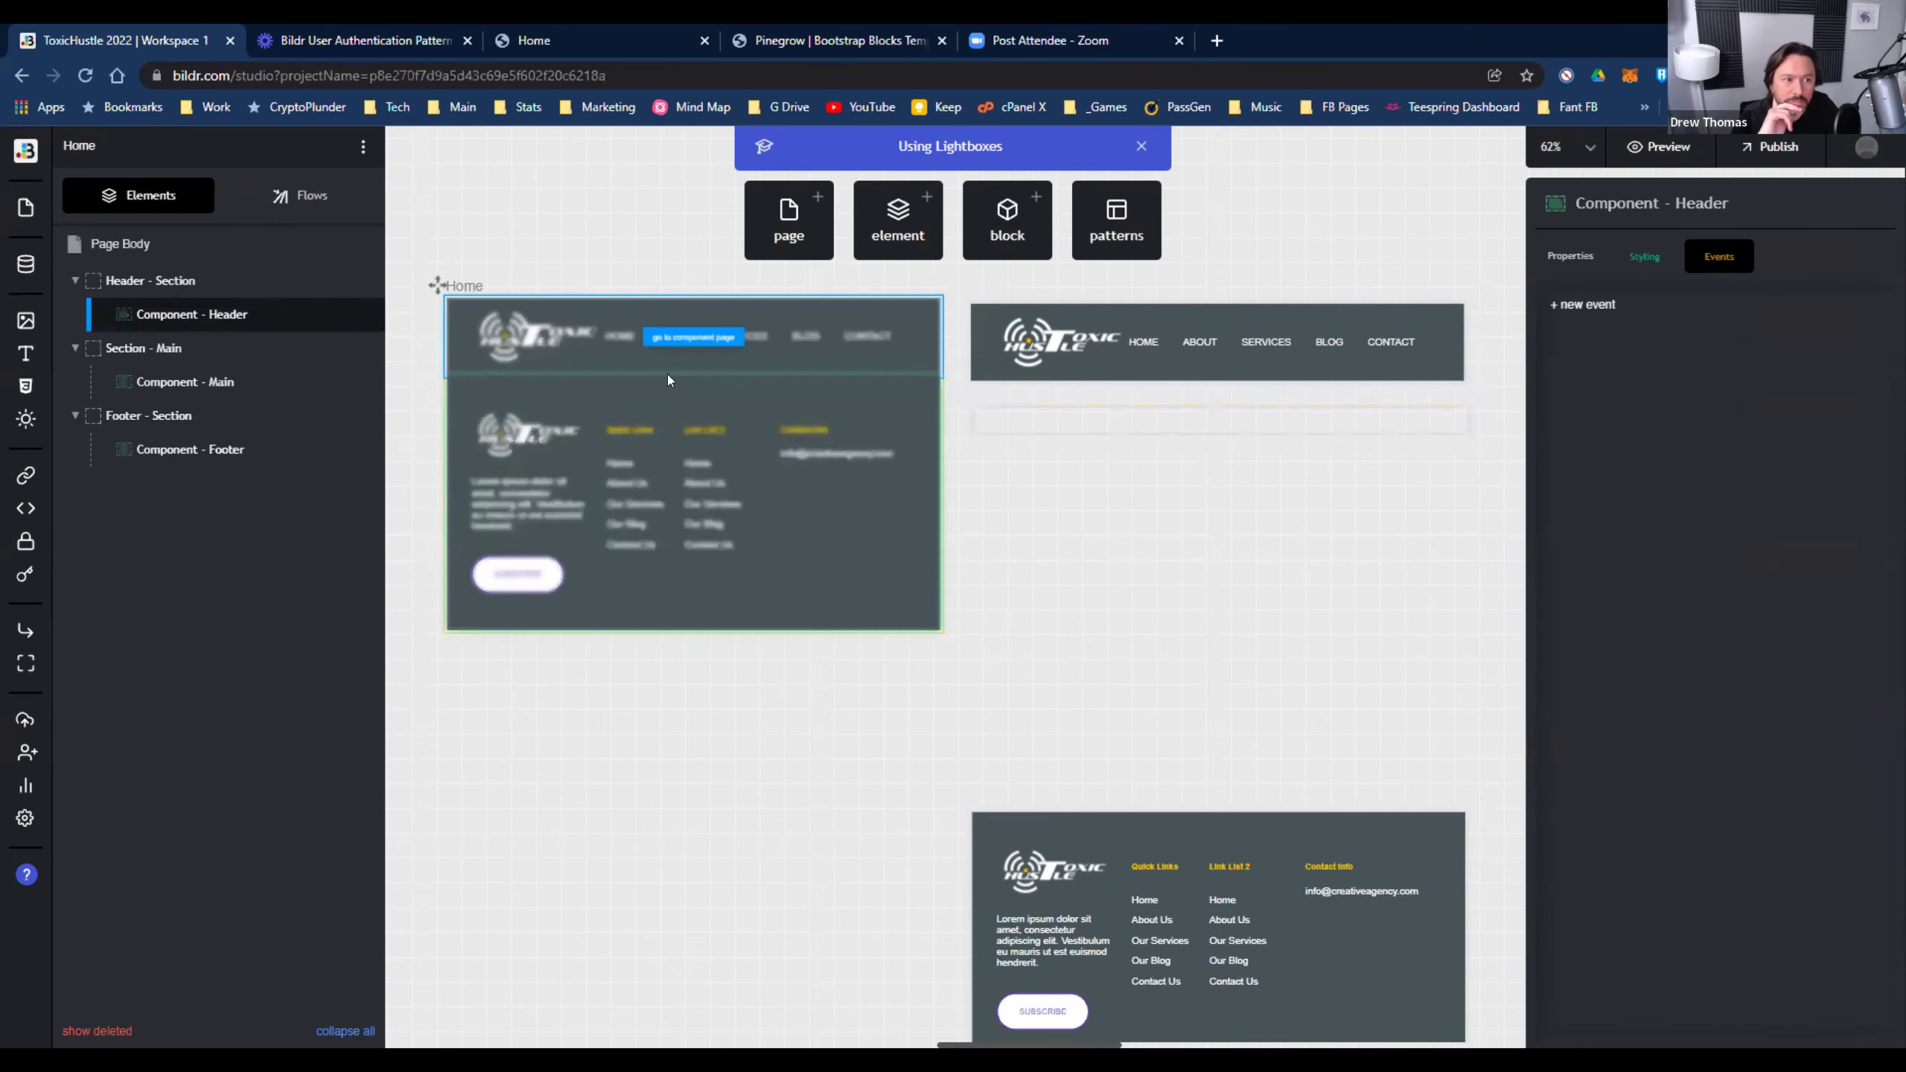
click(665, 375)
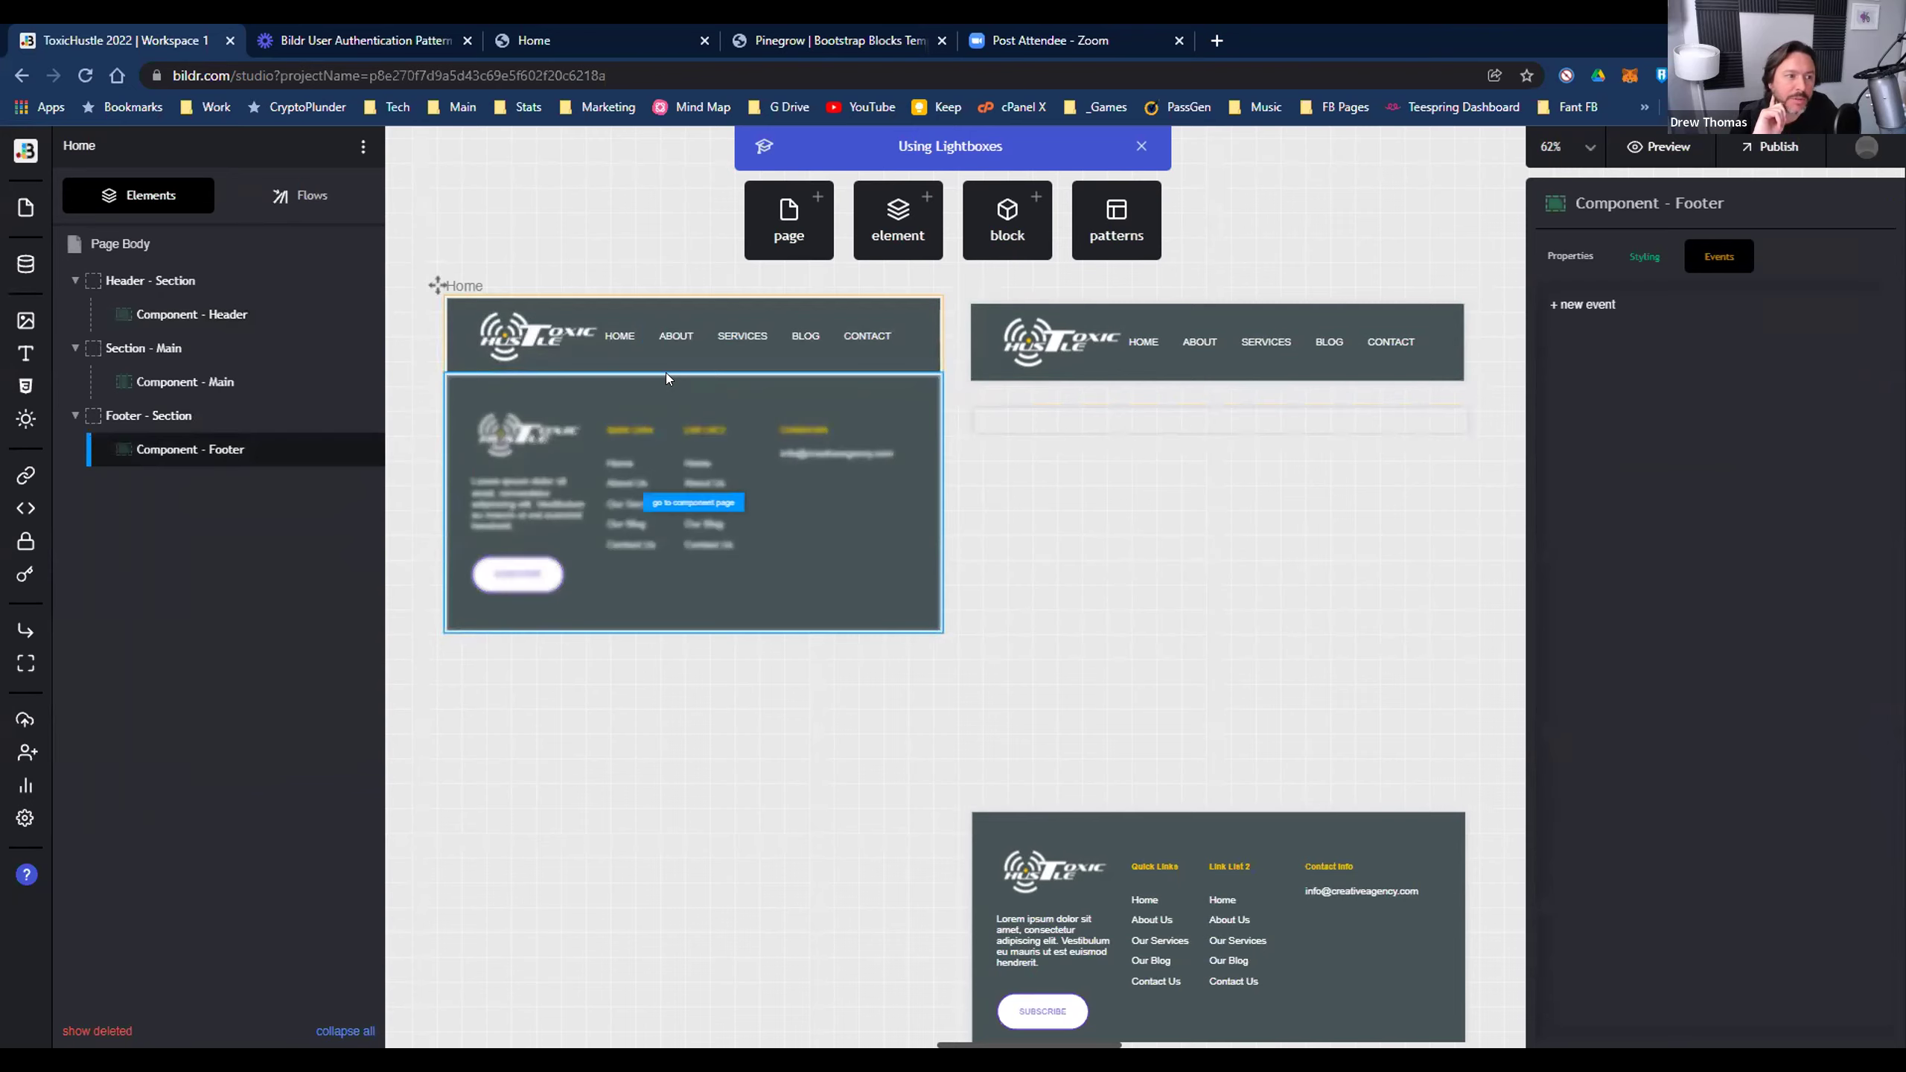
click(1027, 418)
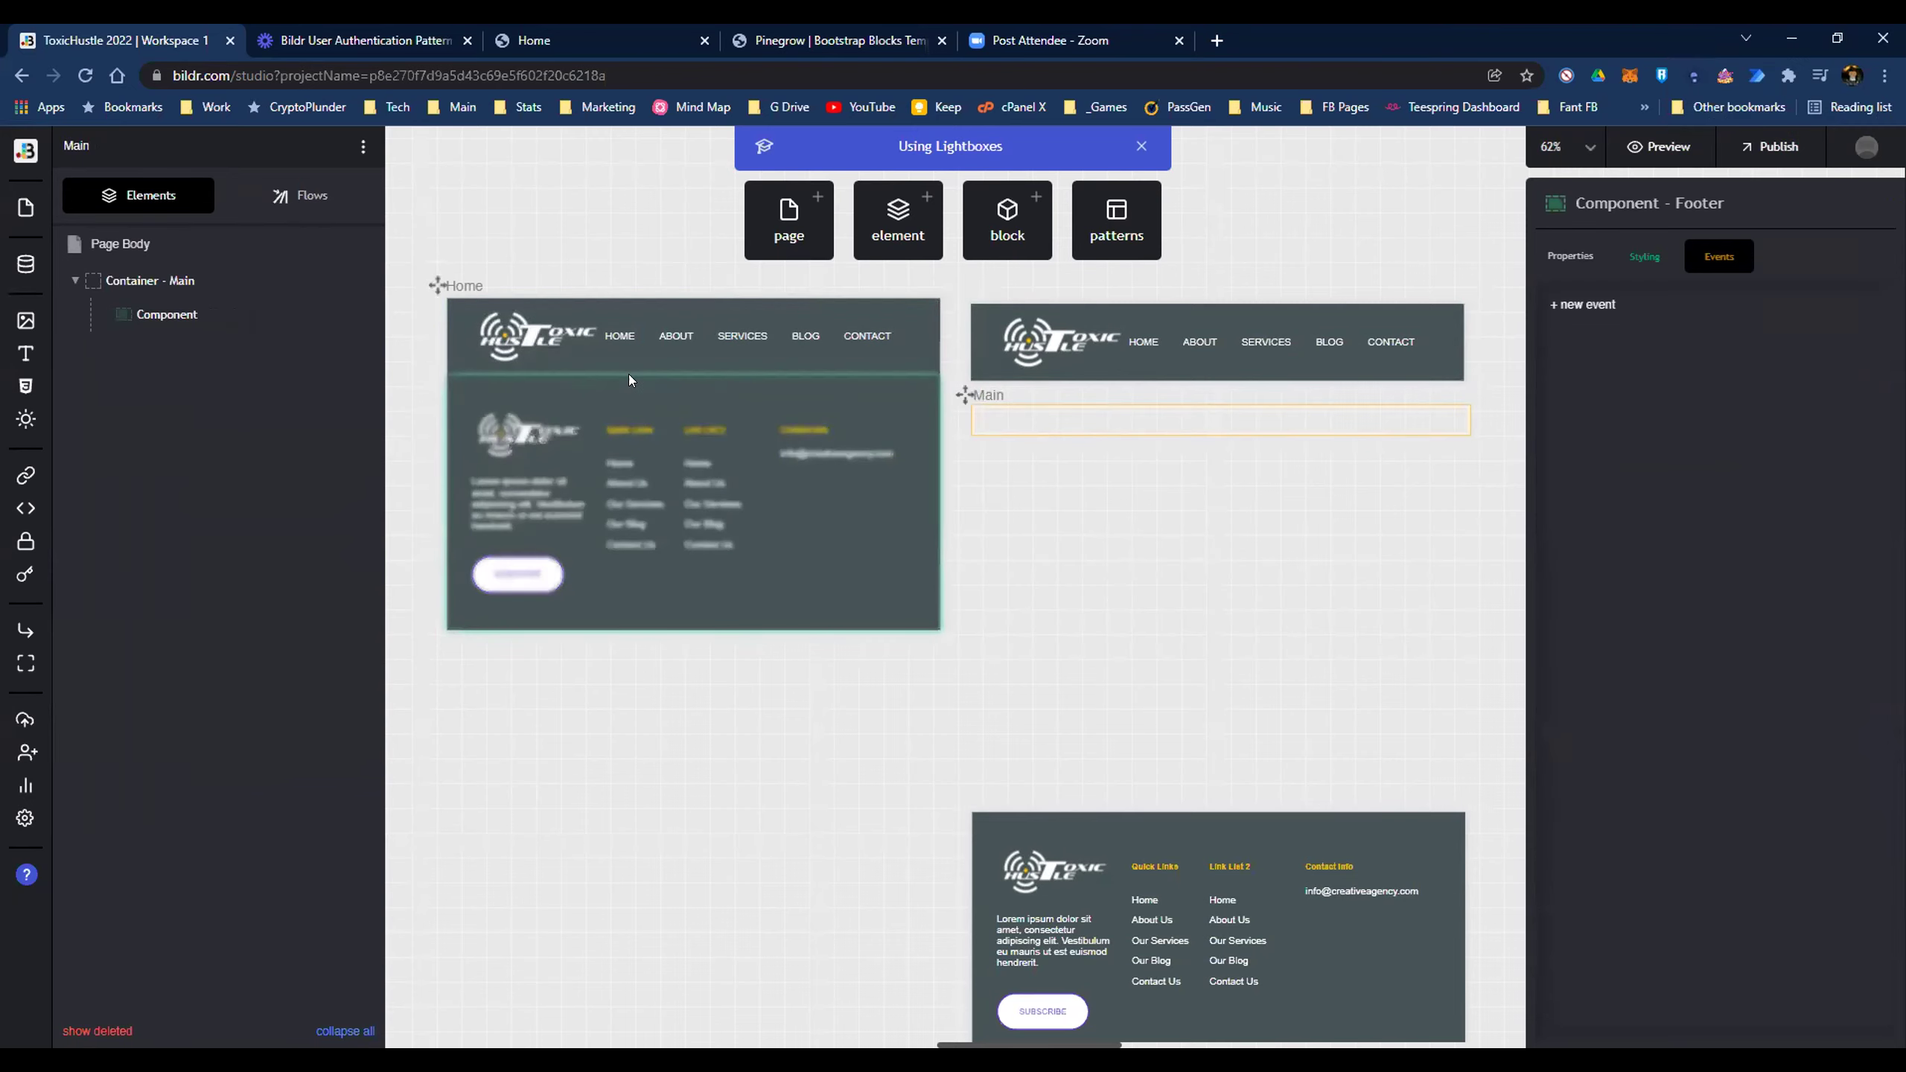
drag(622, 394, 622, 391)
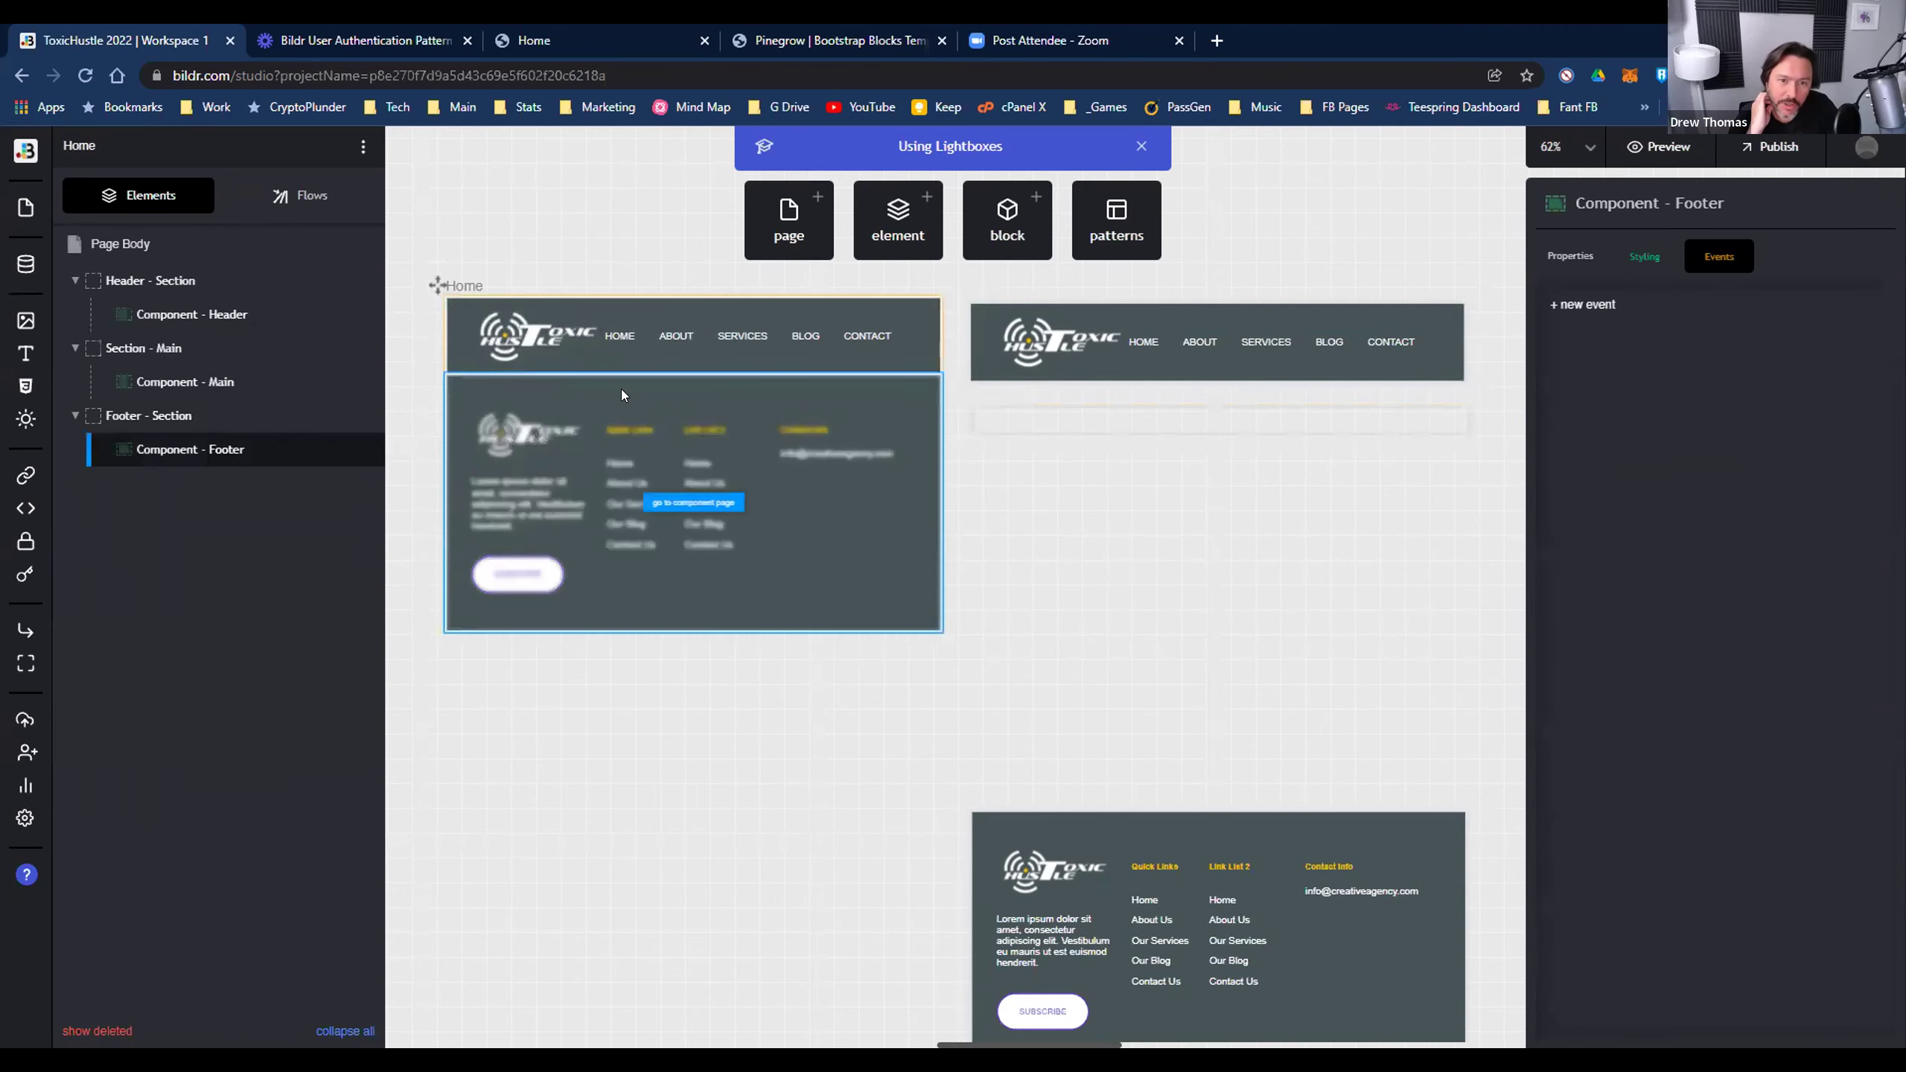
click(194, 373)
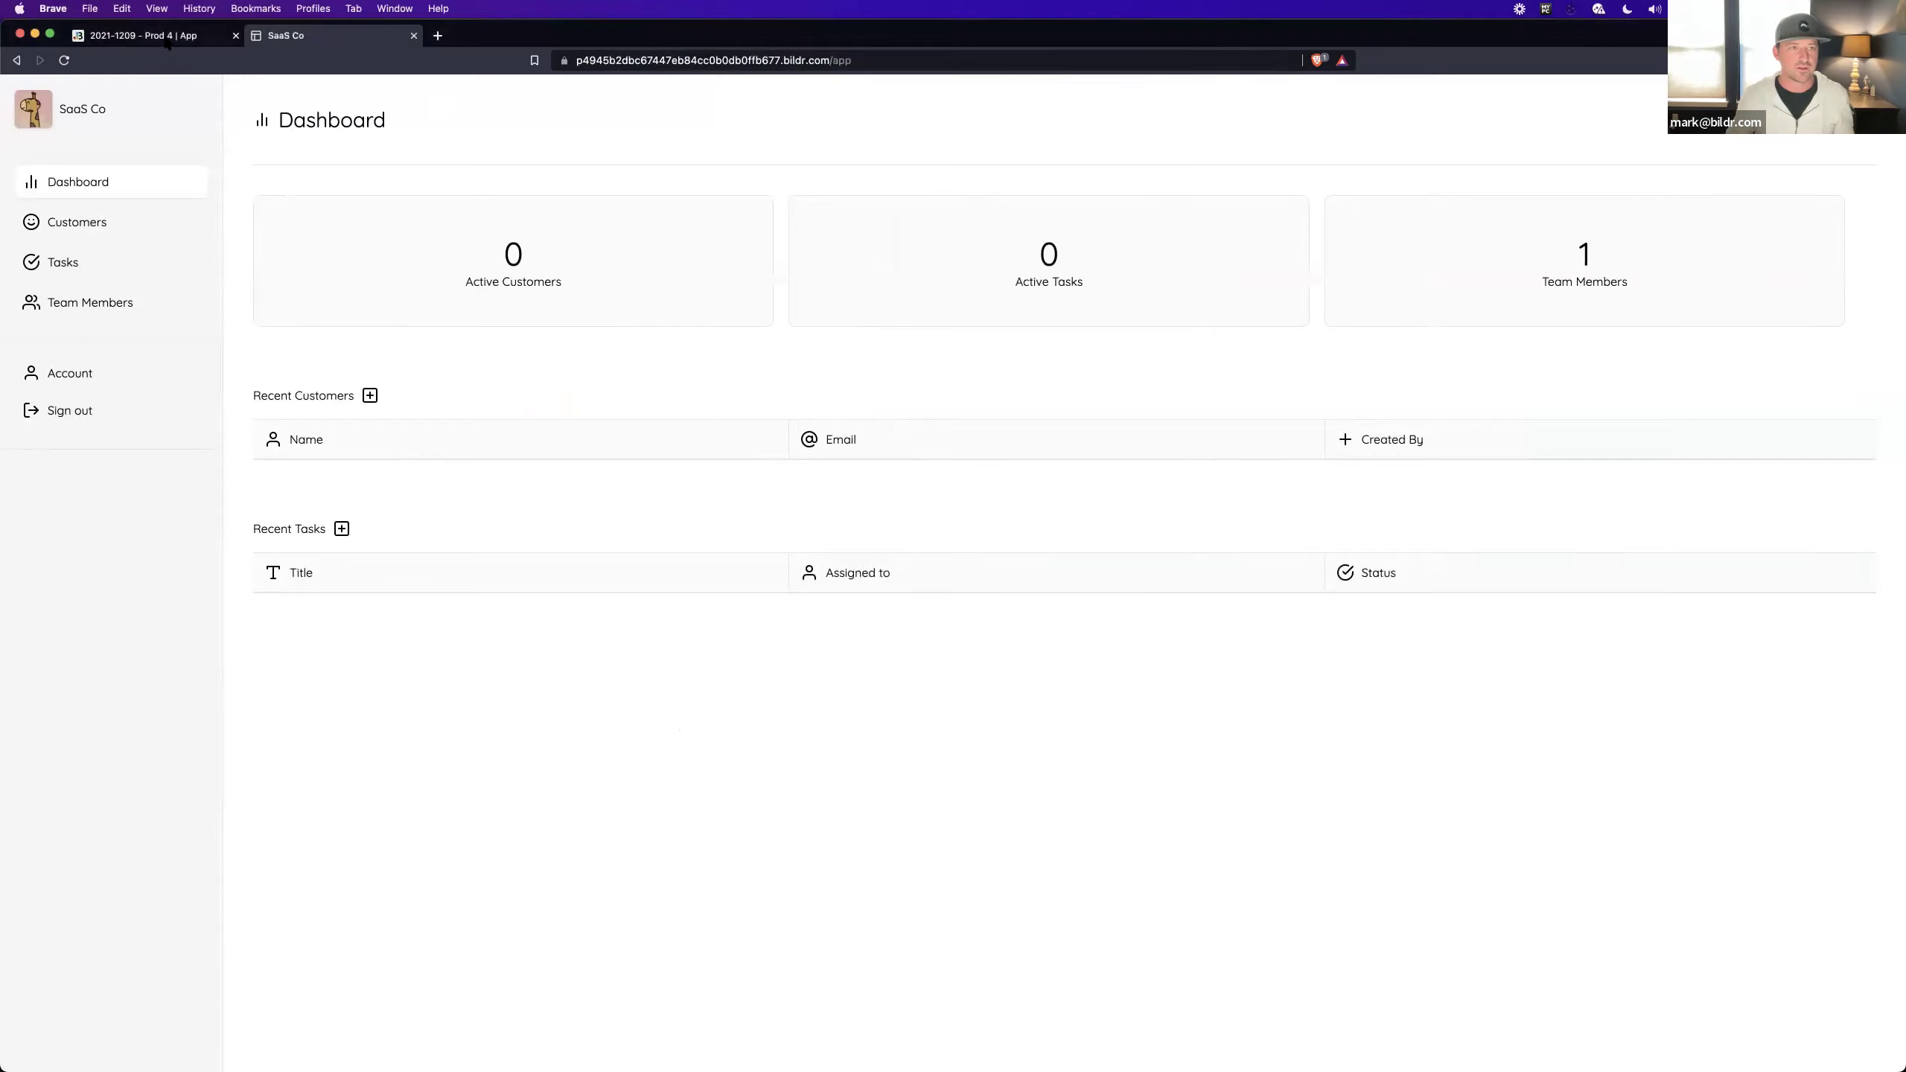
Step: Check the live app's Customers, Tasks and Team Members pages, then return to the Bildr studio
click(142, 34)
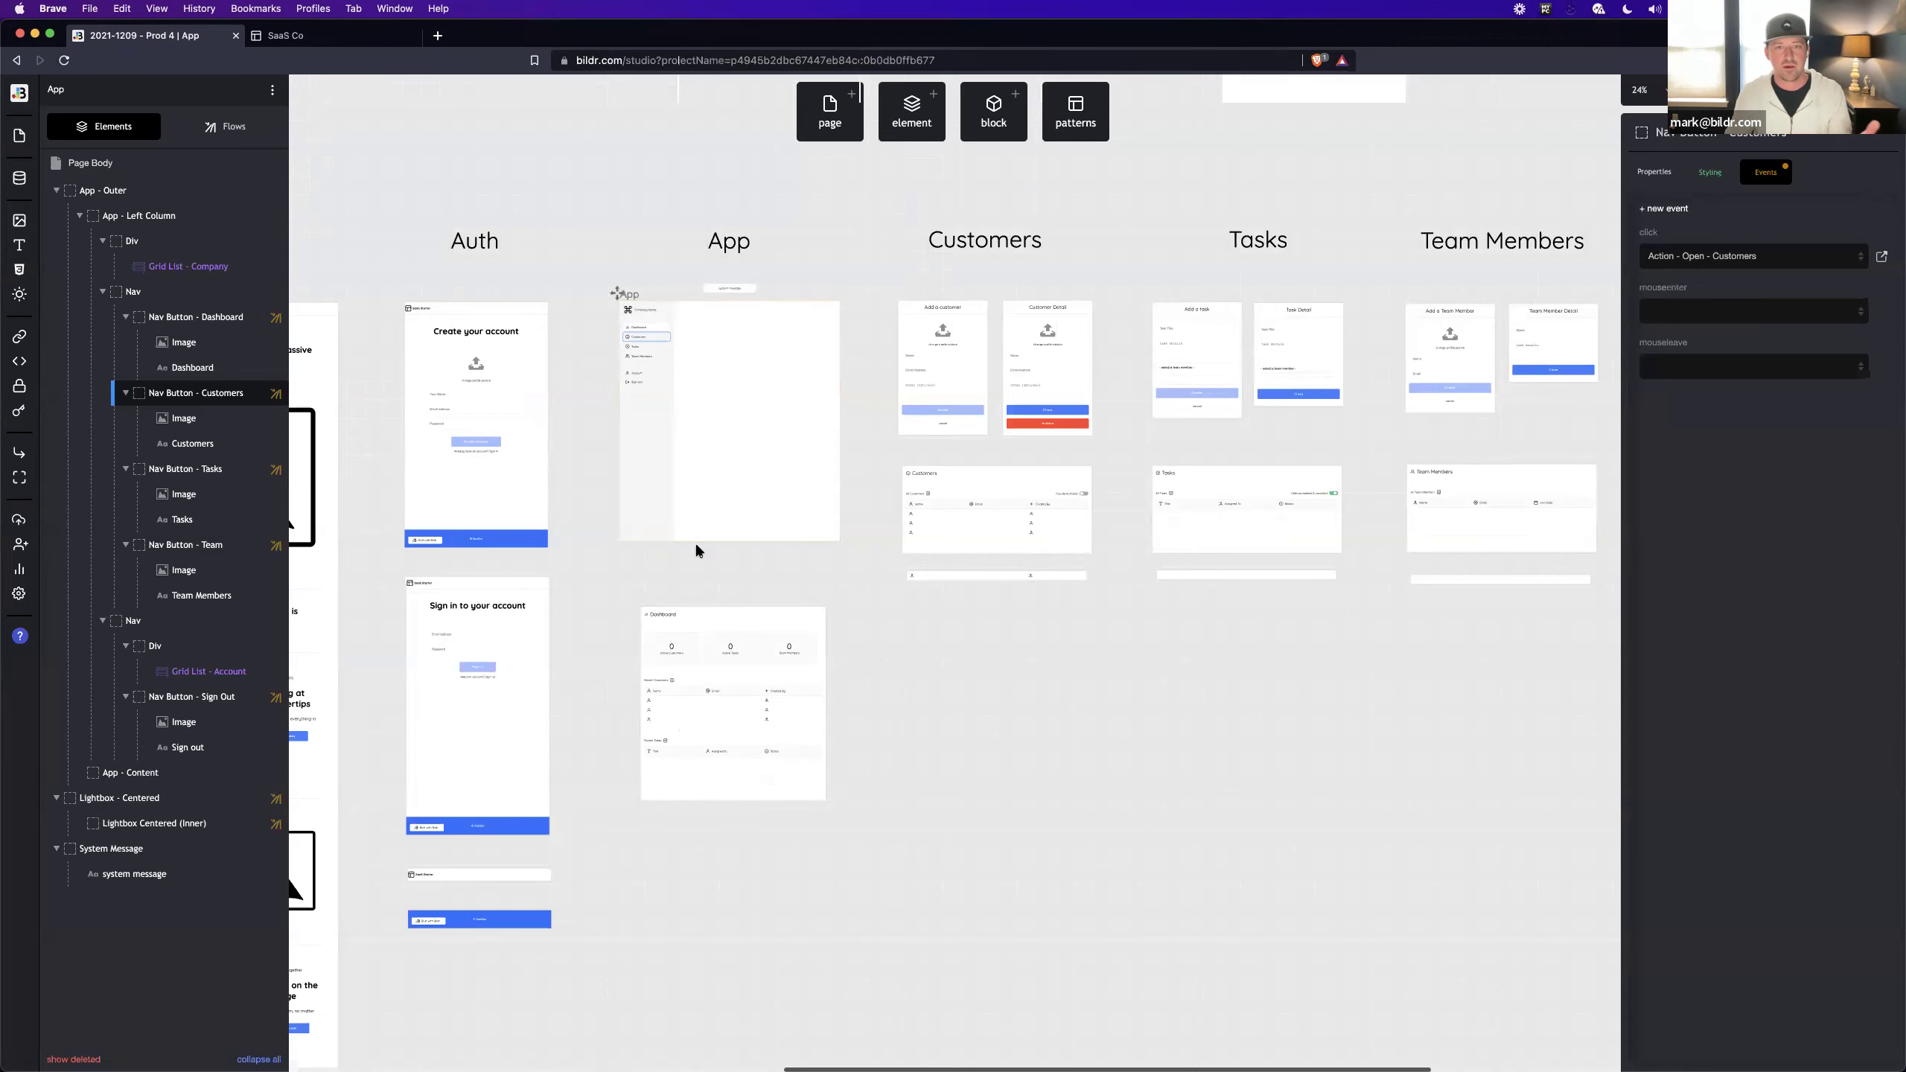
click(360, 40)
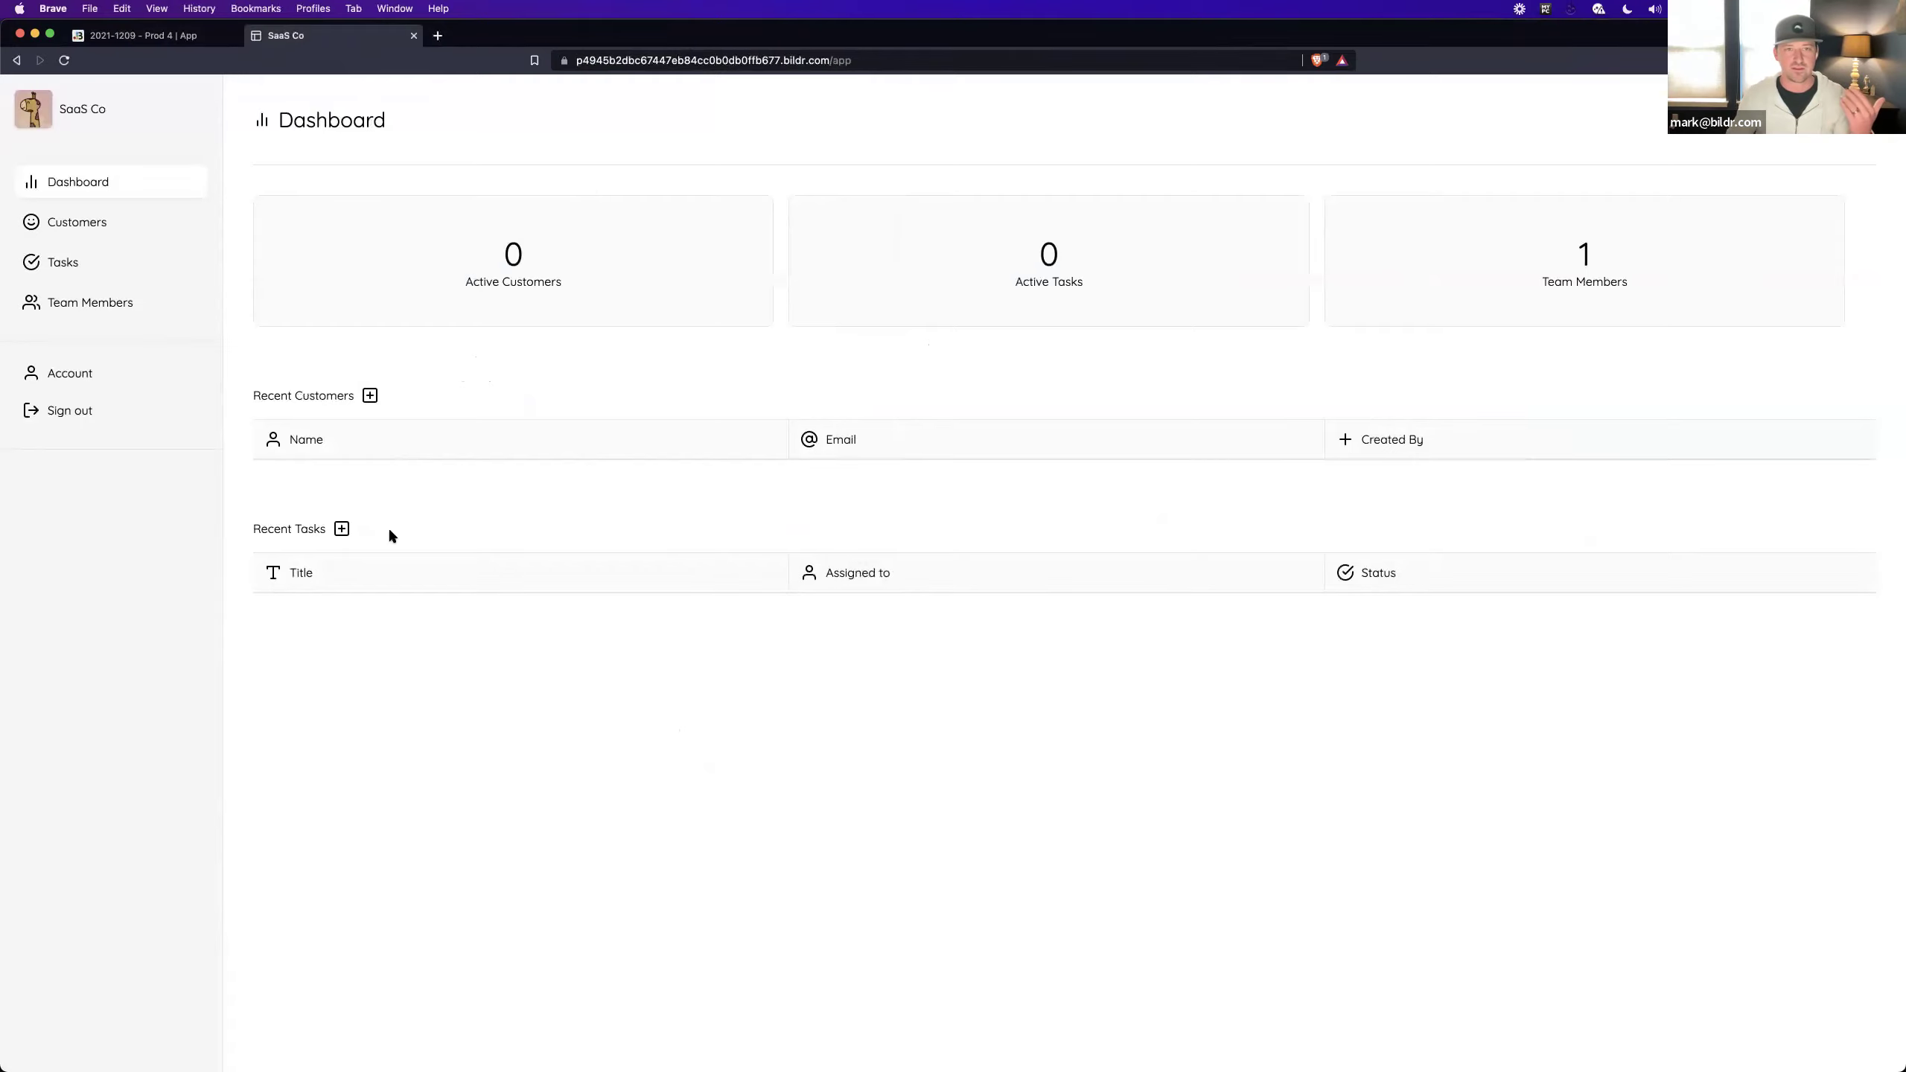
click(117, 228)
click(121, 261)
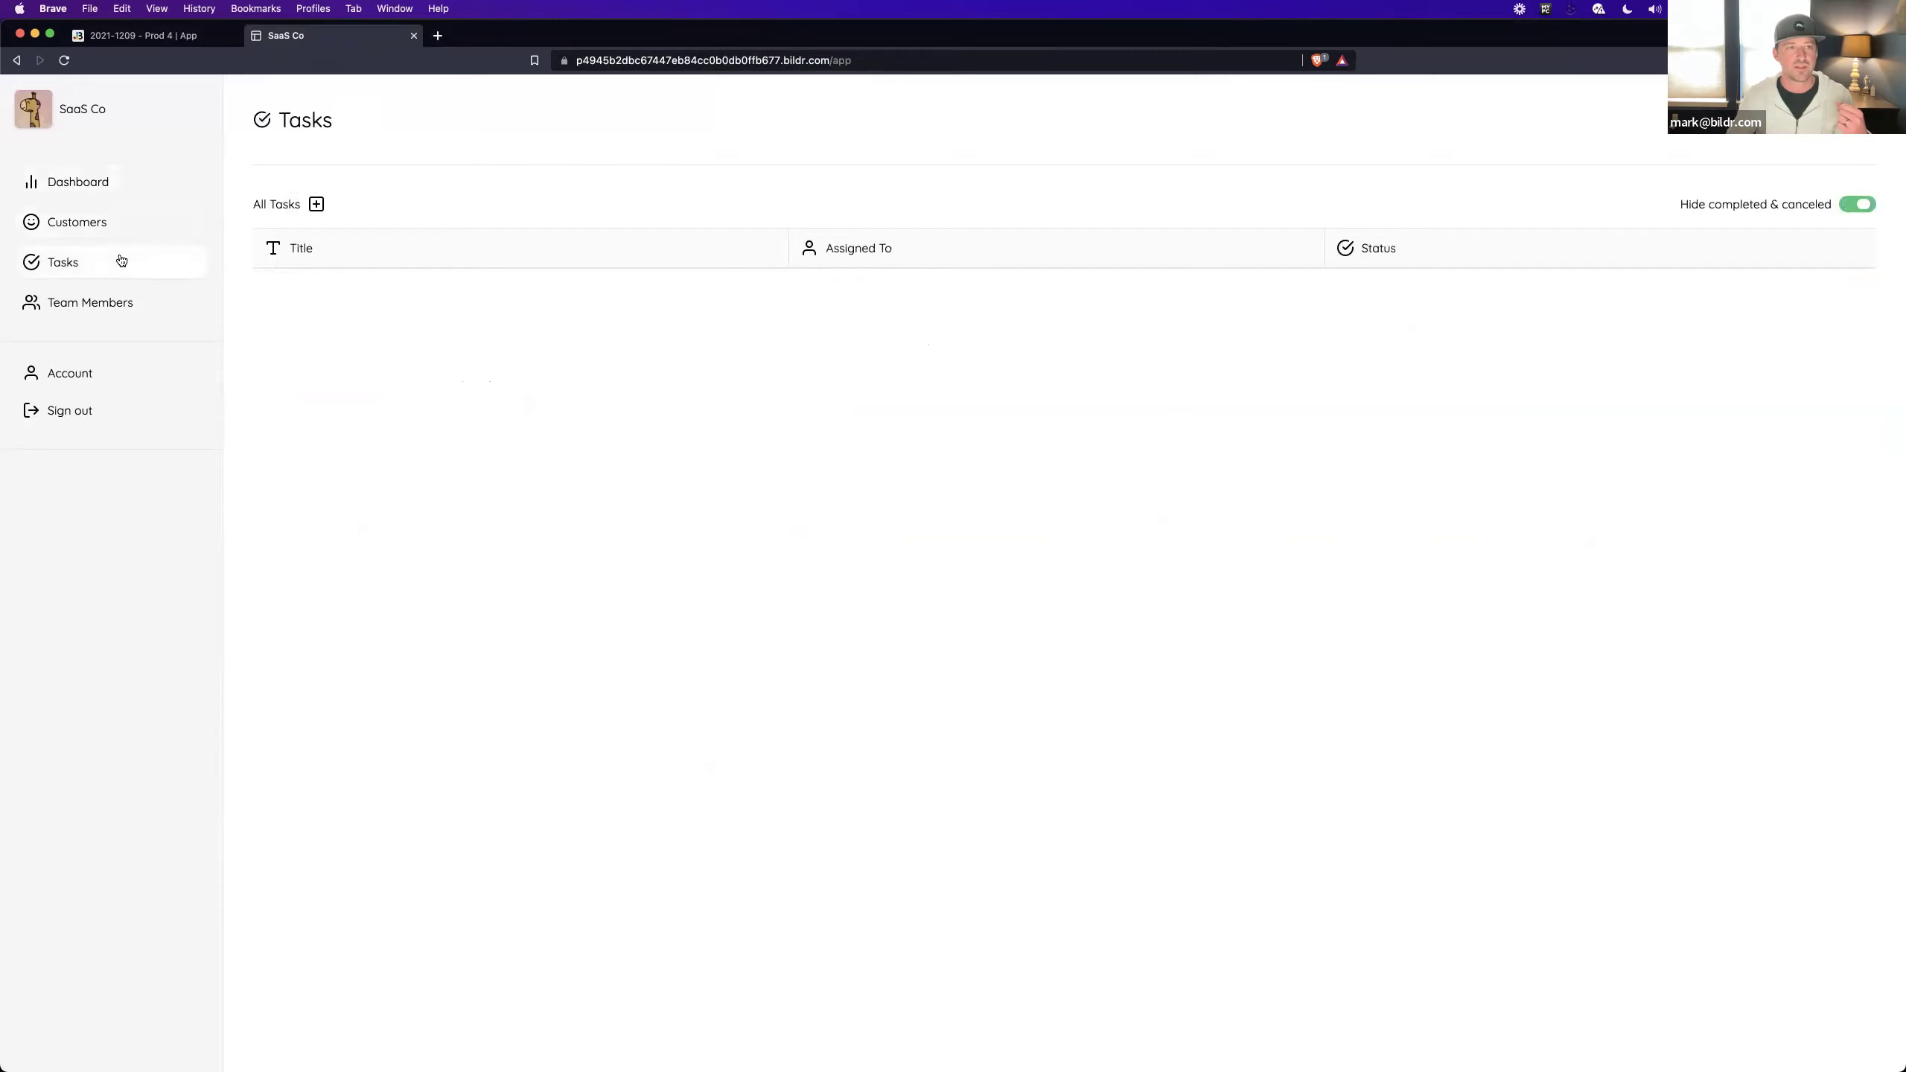
click(121, 305)
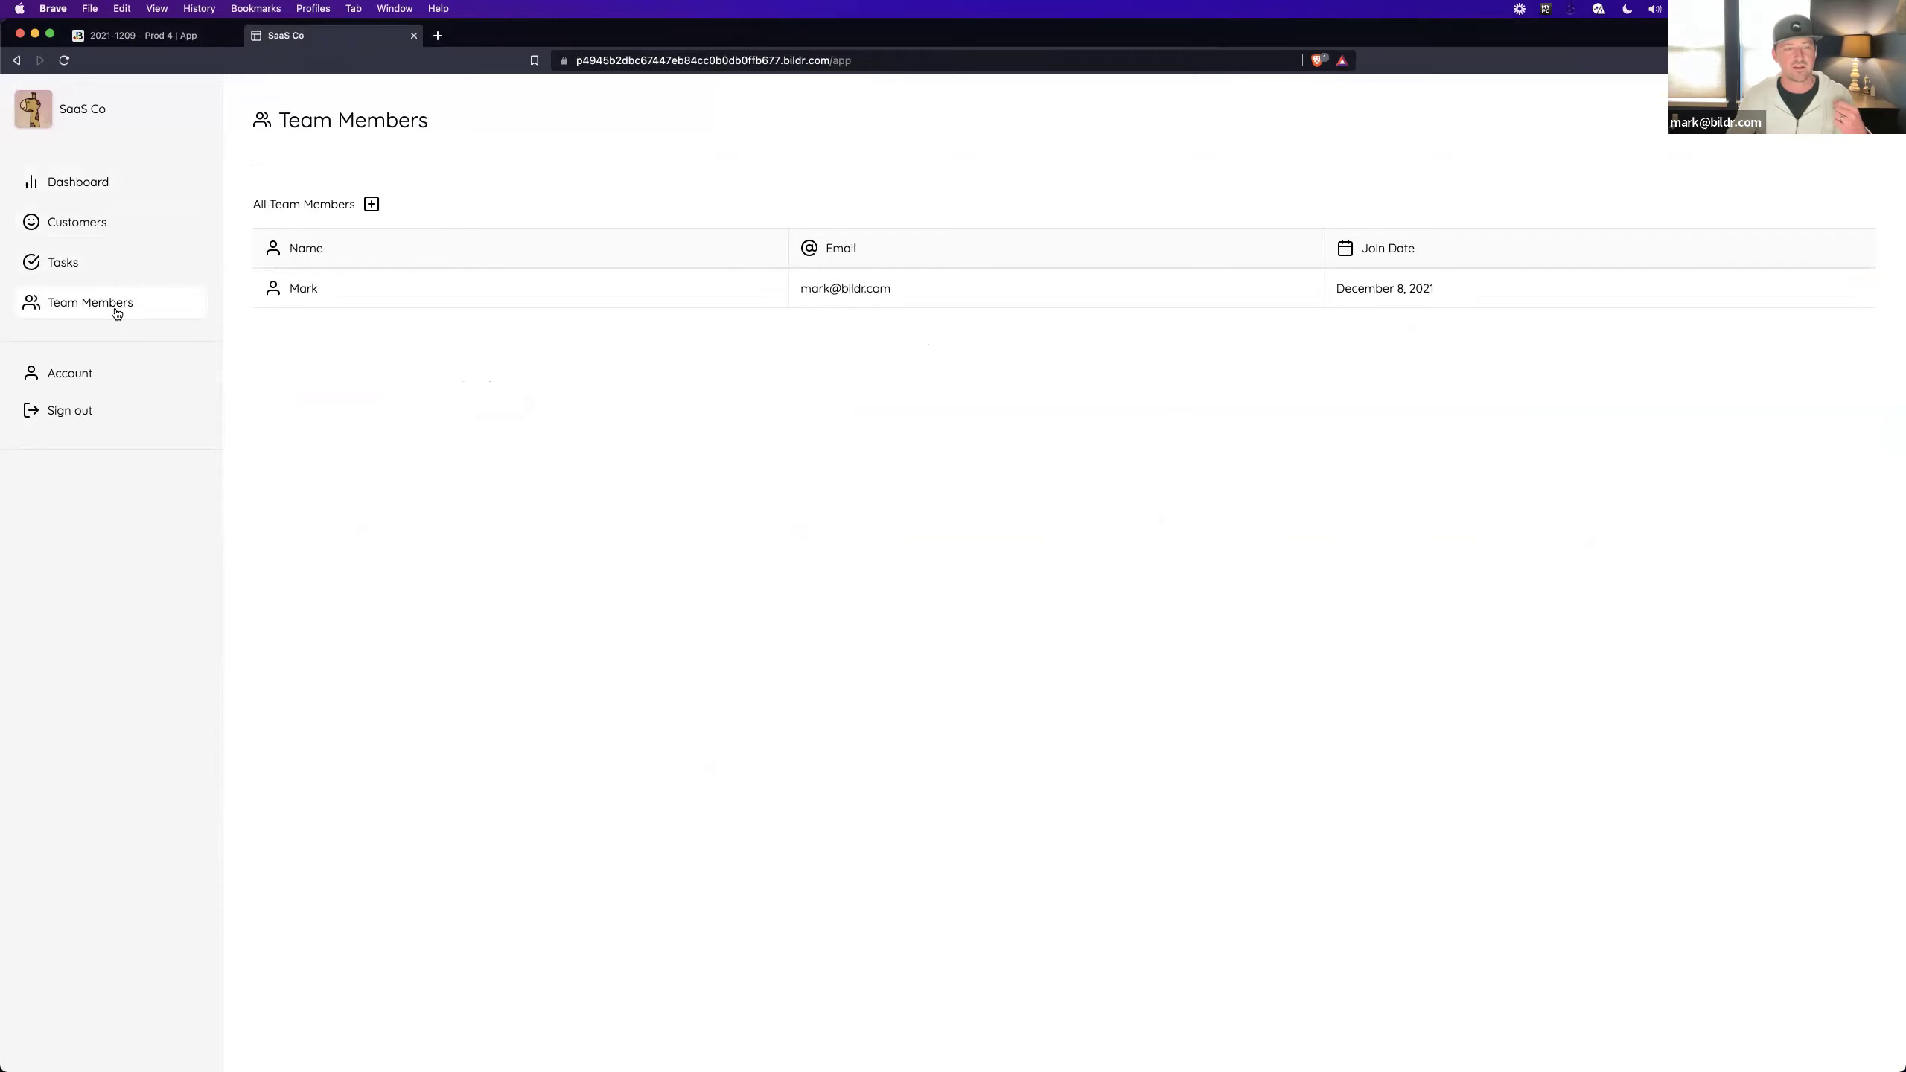
click(90, 275)
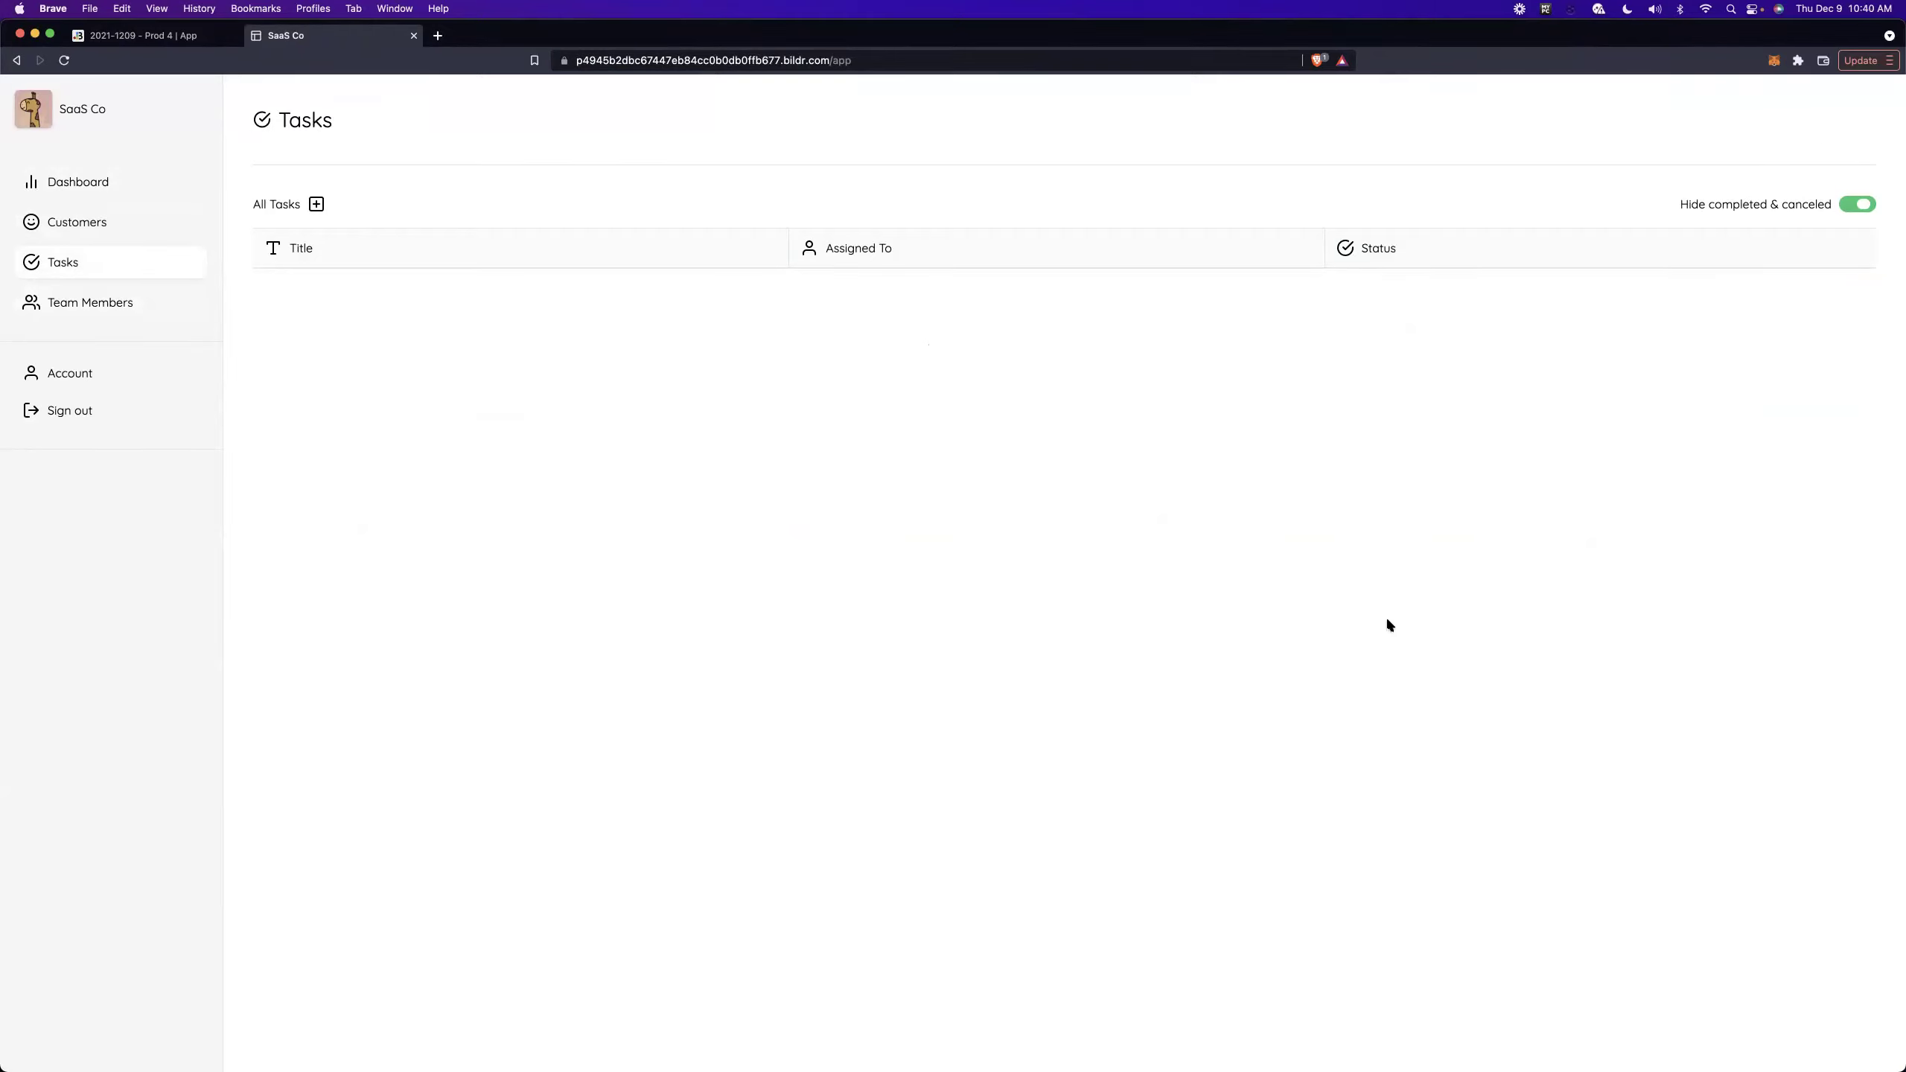
click(135, 36)
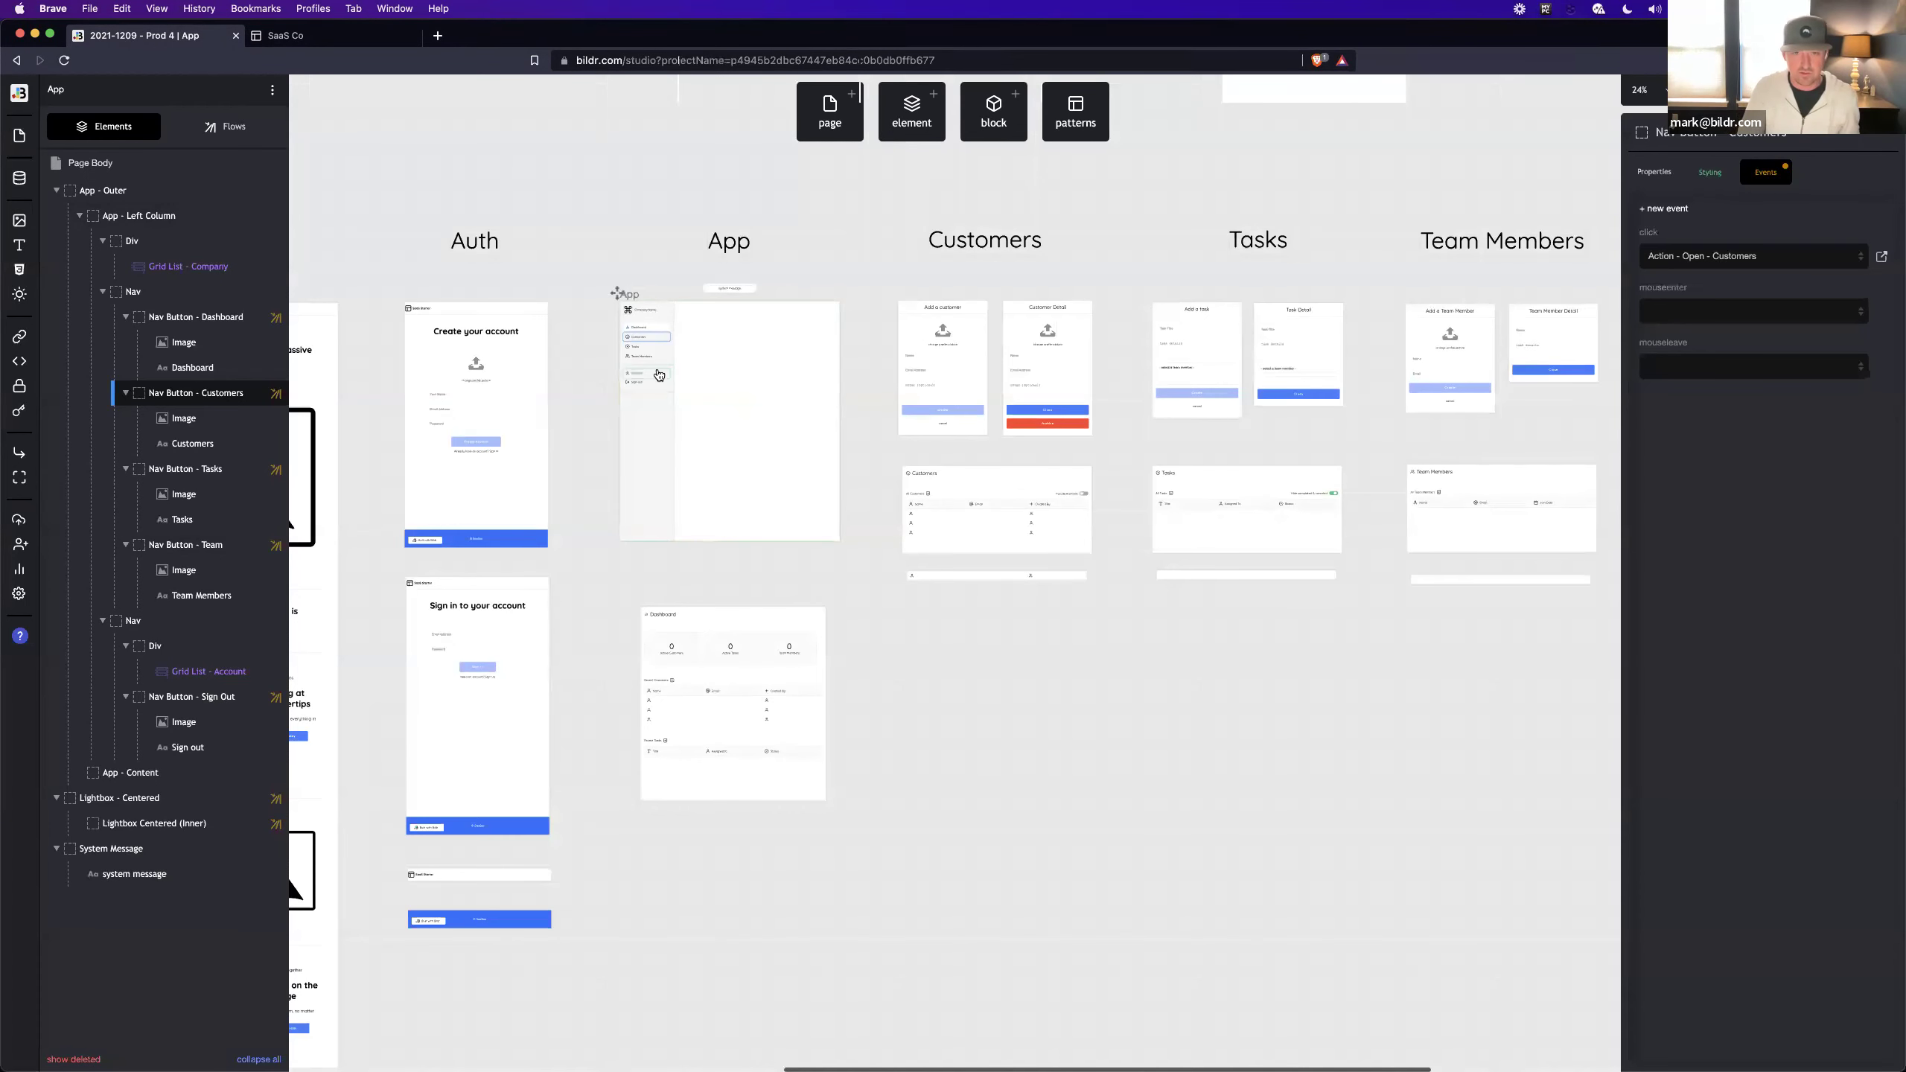
scroll(657, 373, up, 3)
scroll(657, 373, up, 3)
scroll(658, 372, up, 3)
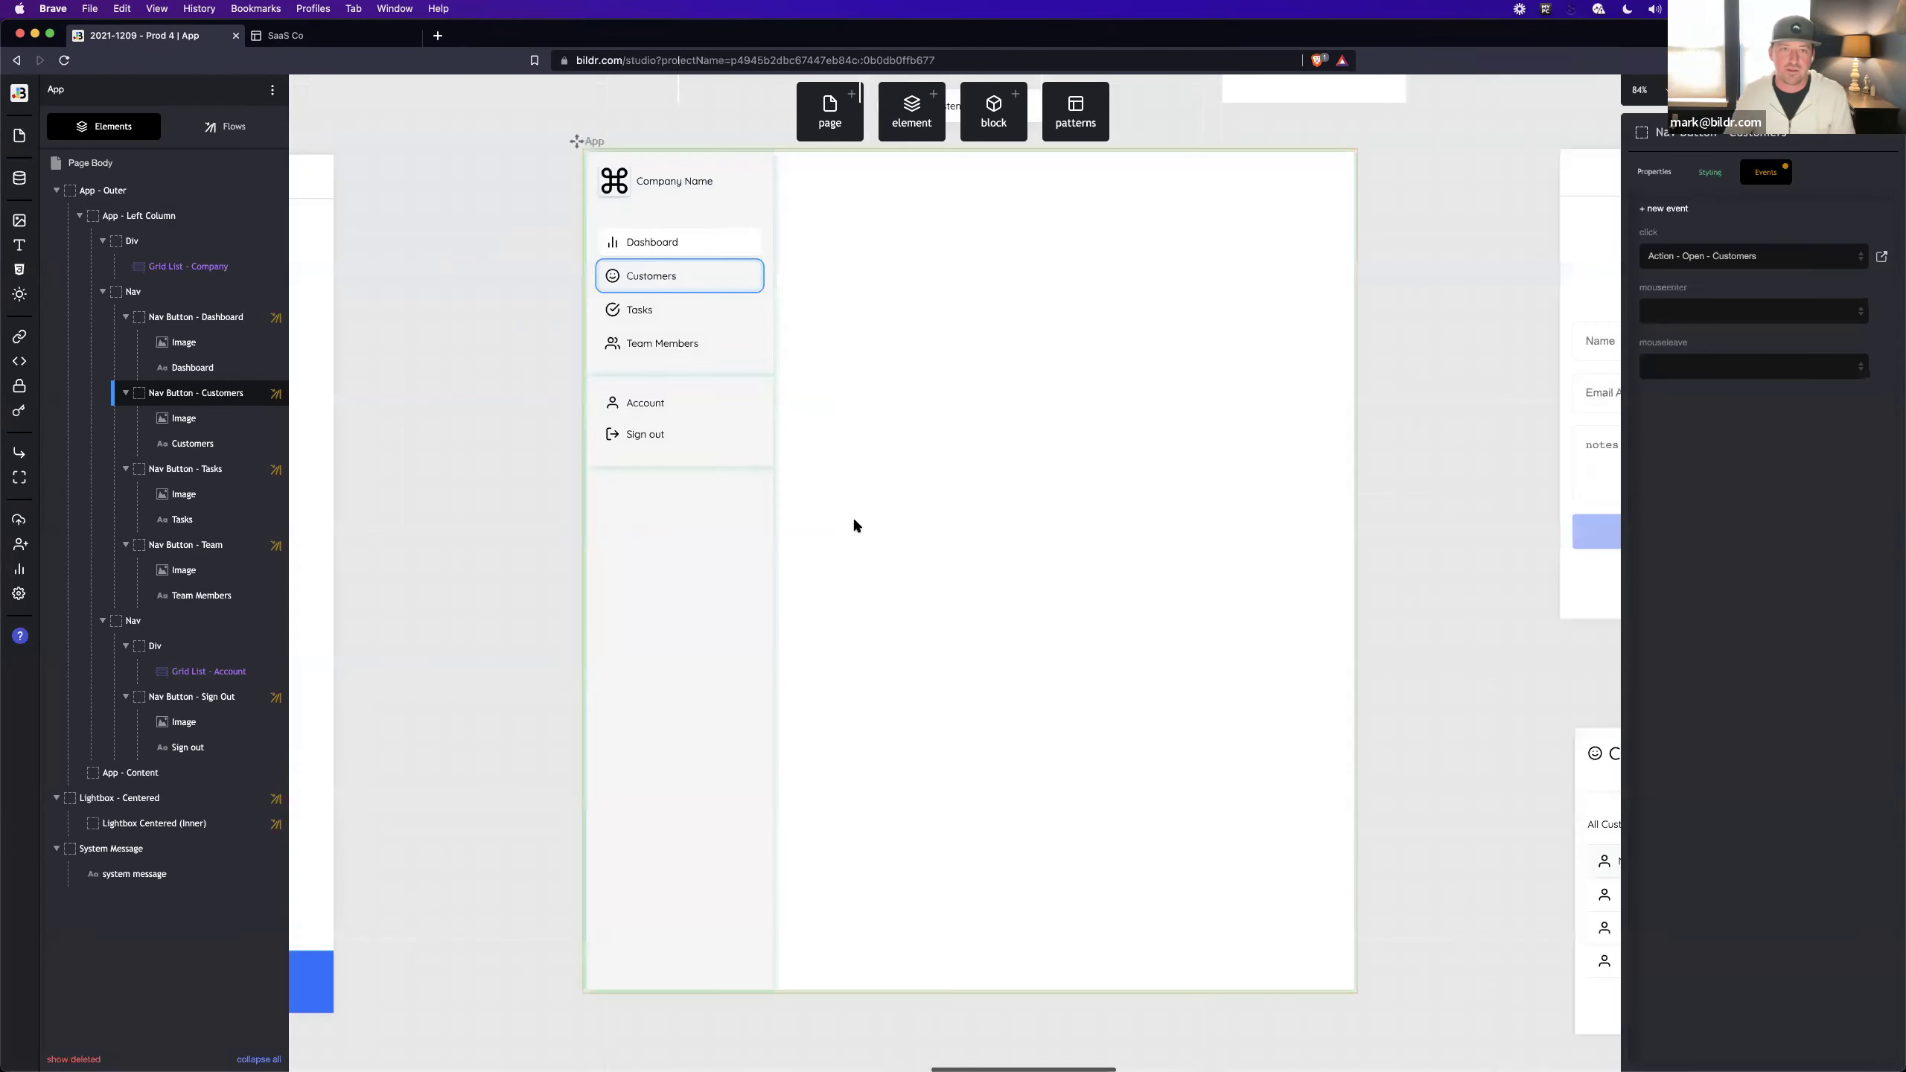
scroll(856, 526, up, 2)
scroll(855, 525, up, 2)
scroll(855, 525, right, 1)
Step: Select the App frame's empty App - Content container
click(841, 423)
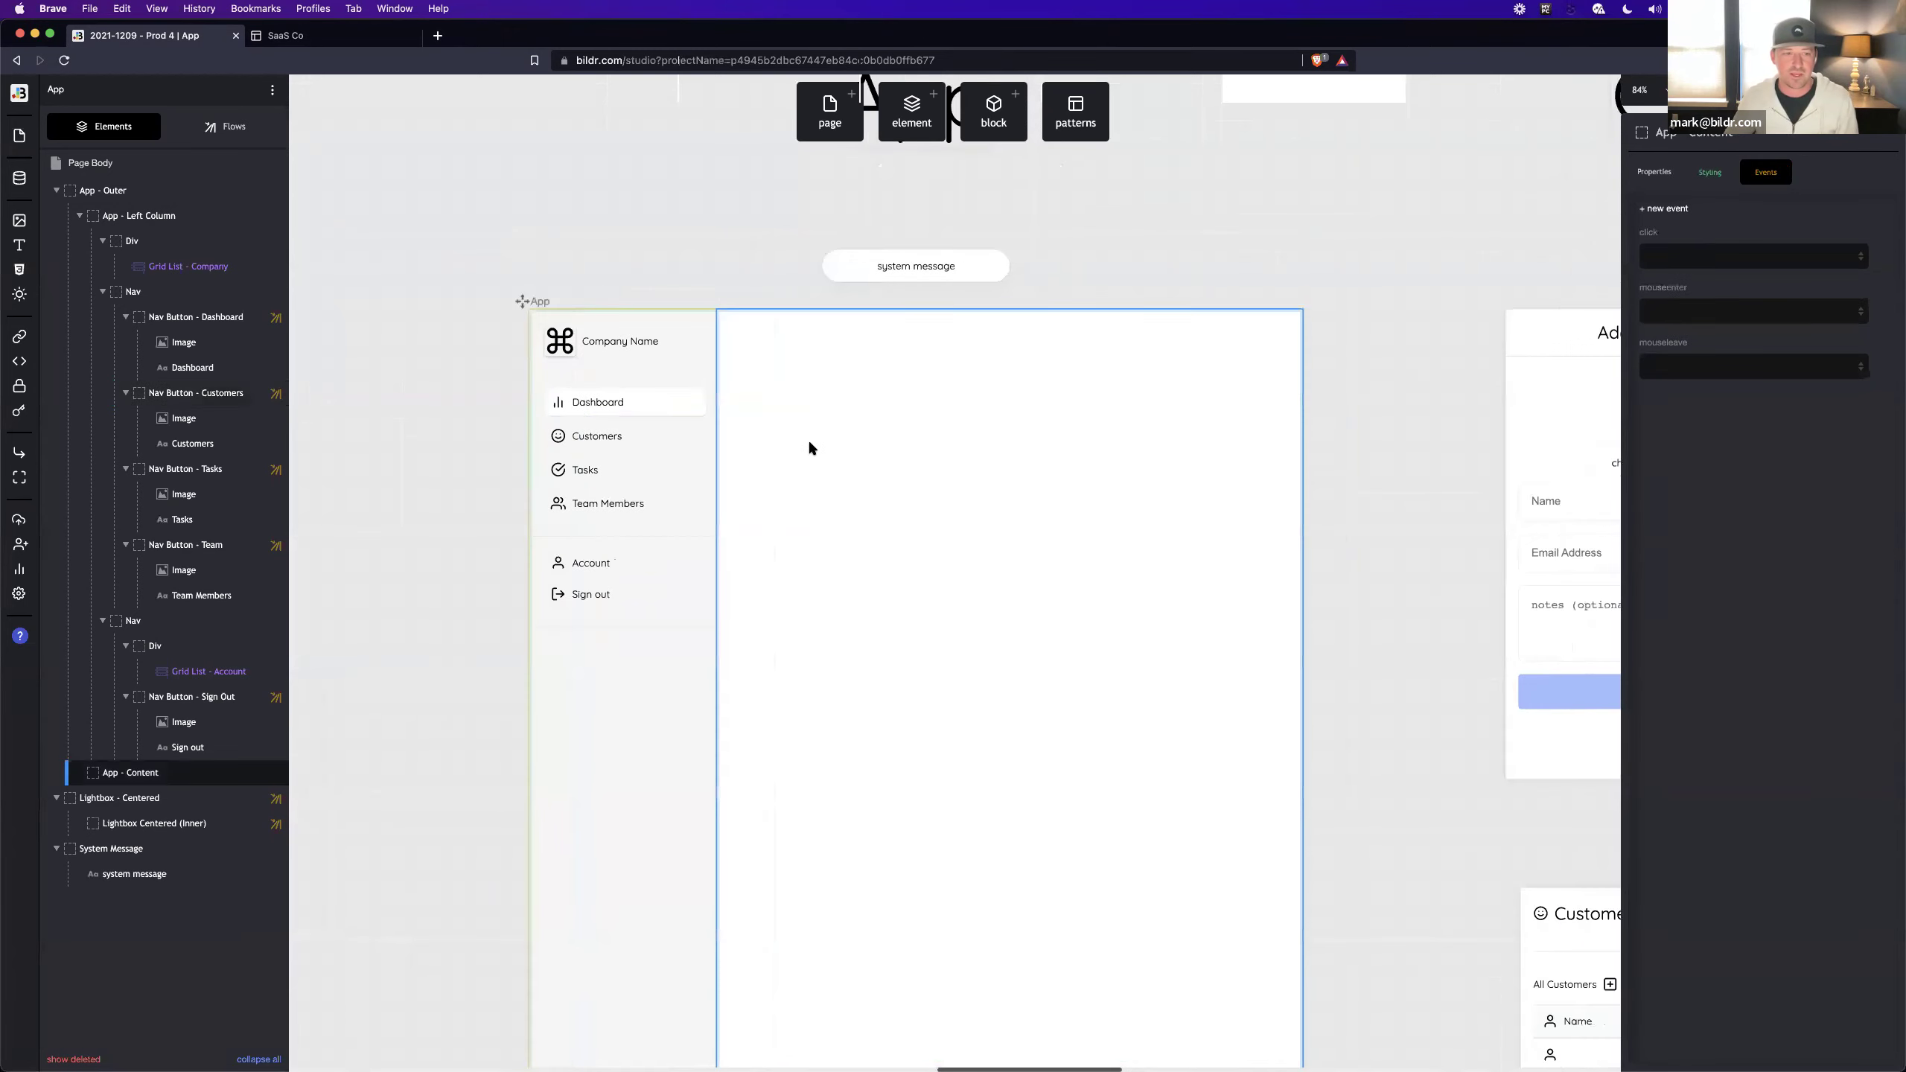
mouse_move(132, 772)
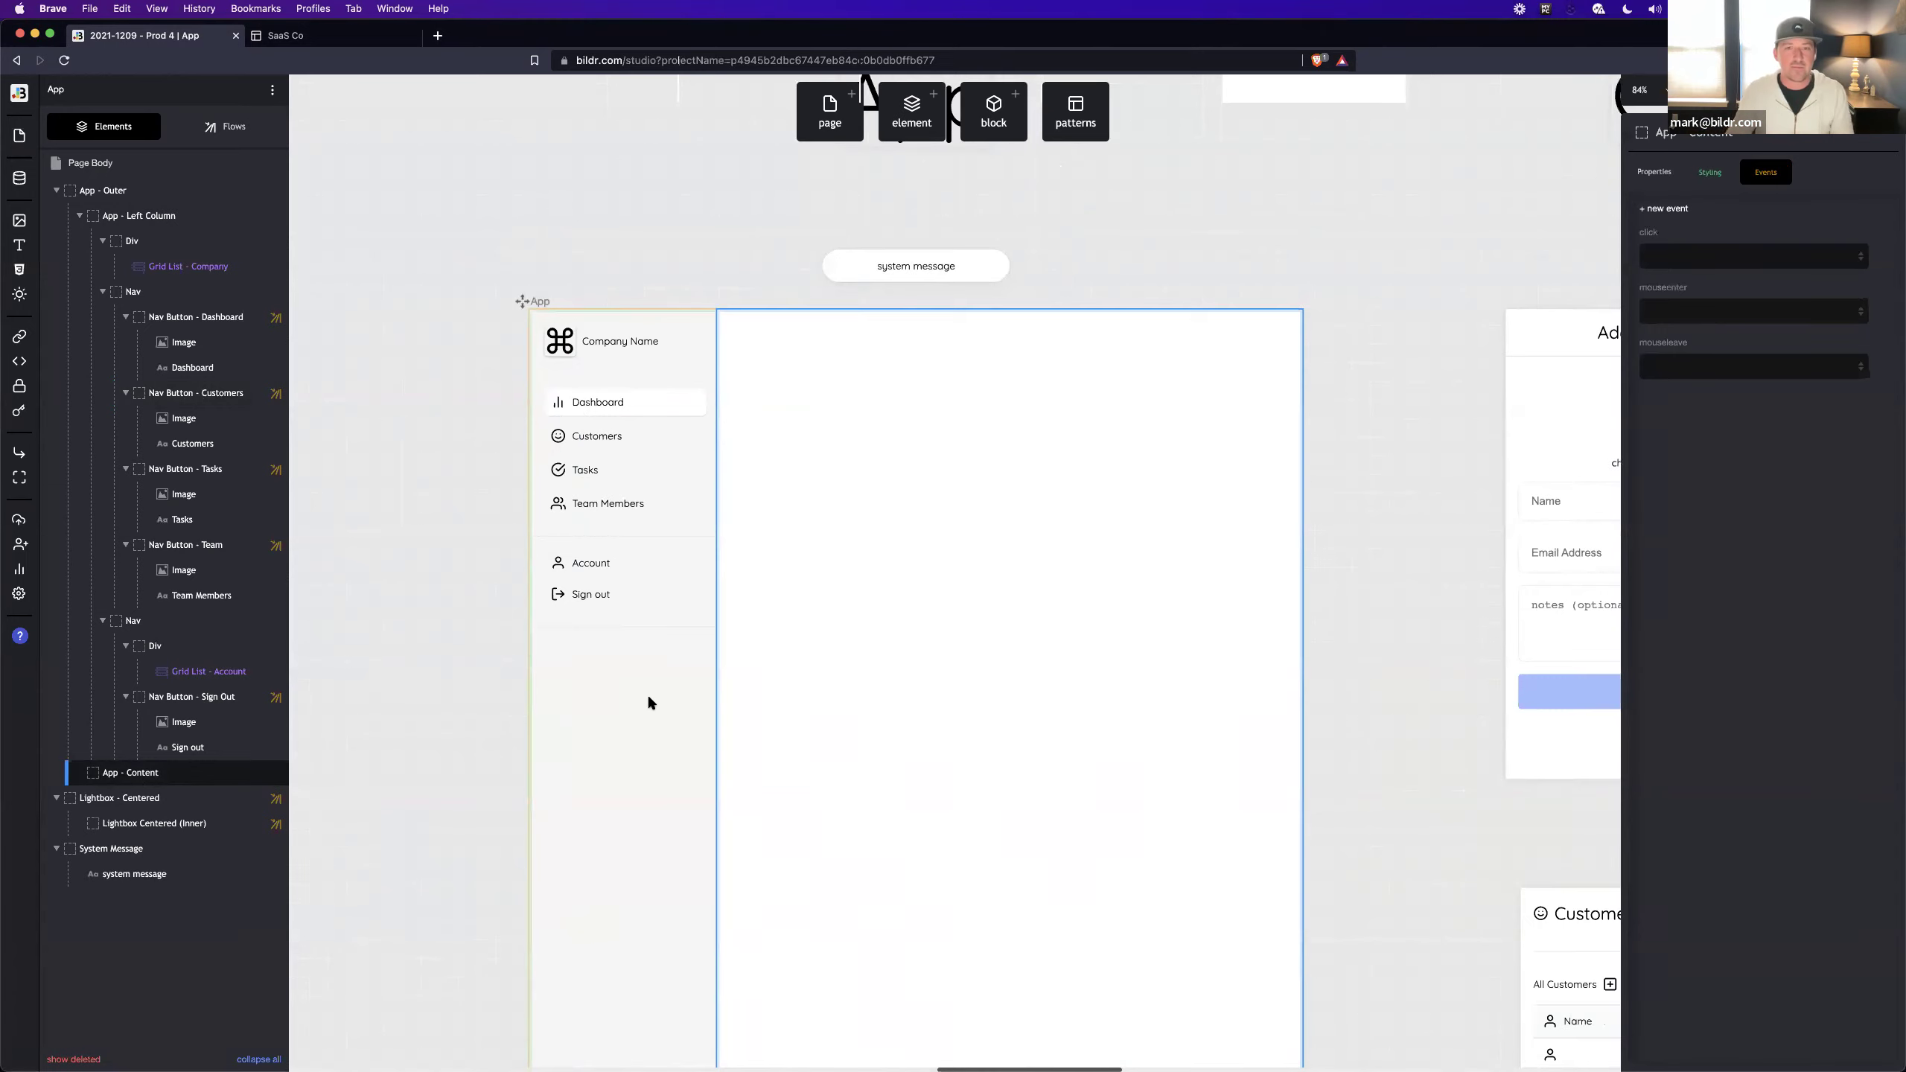
scroll(649, 702, down, 1)
scroll(648, 702, down, 3)
scroll(647, 702, left, 4)
scroll(647, 702, down, 2)
scroll(648, 701, down, 4)
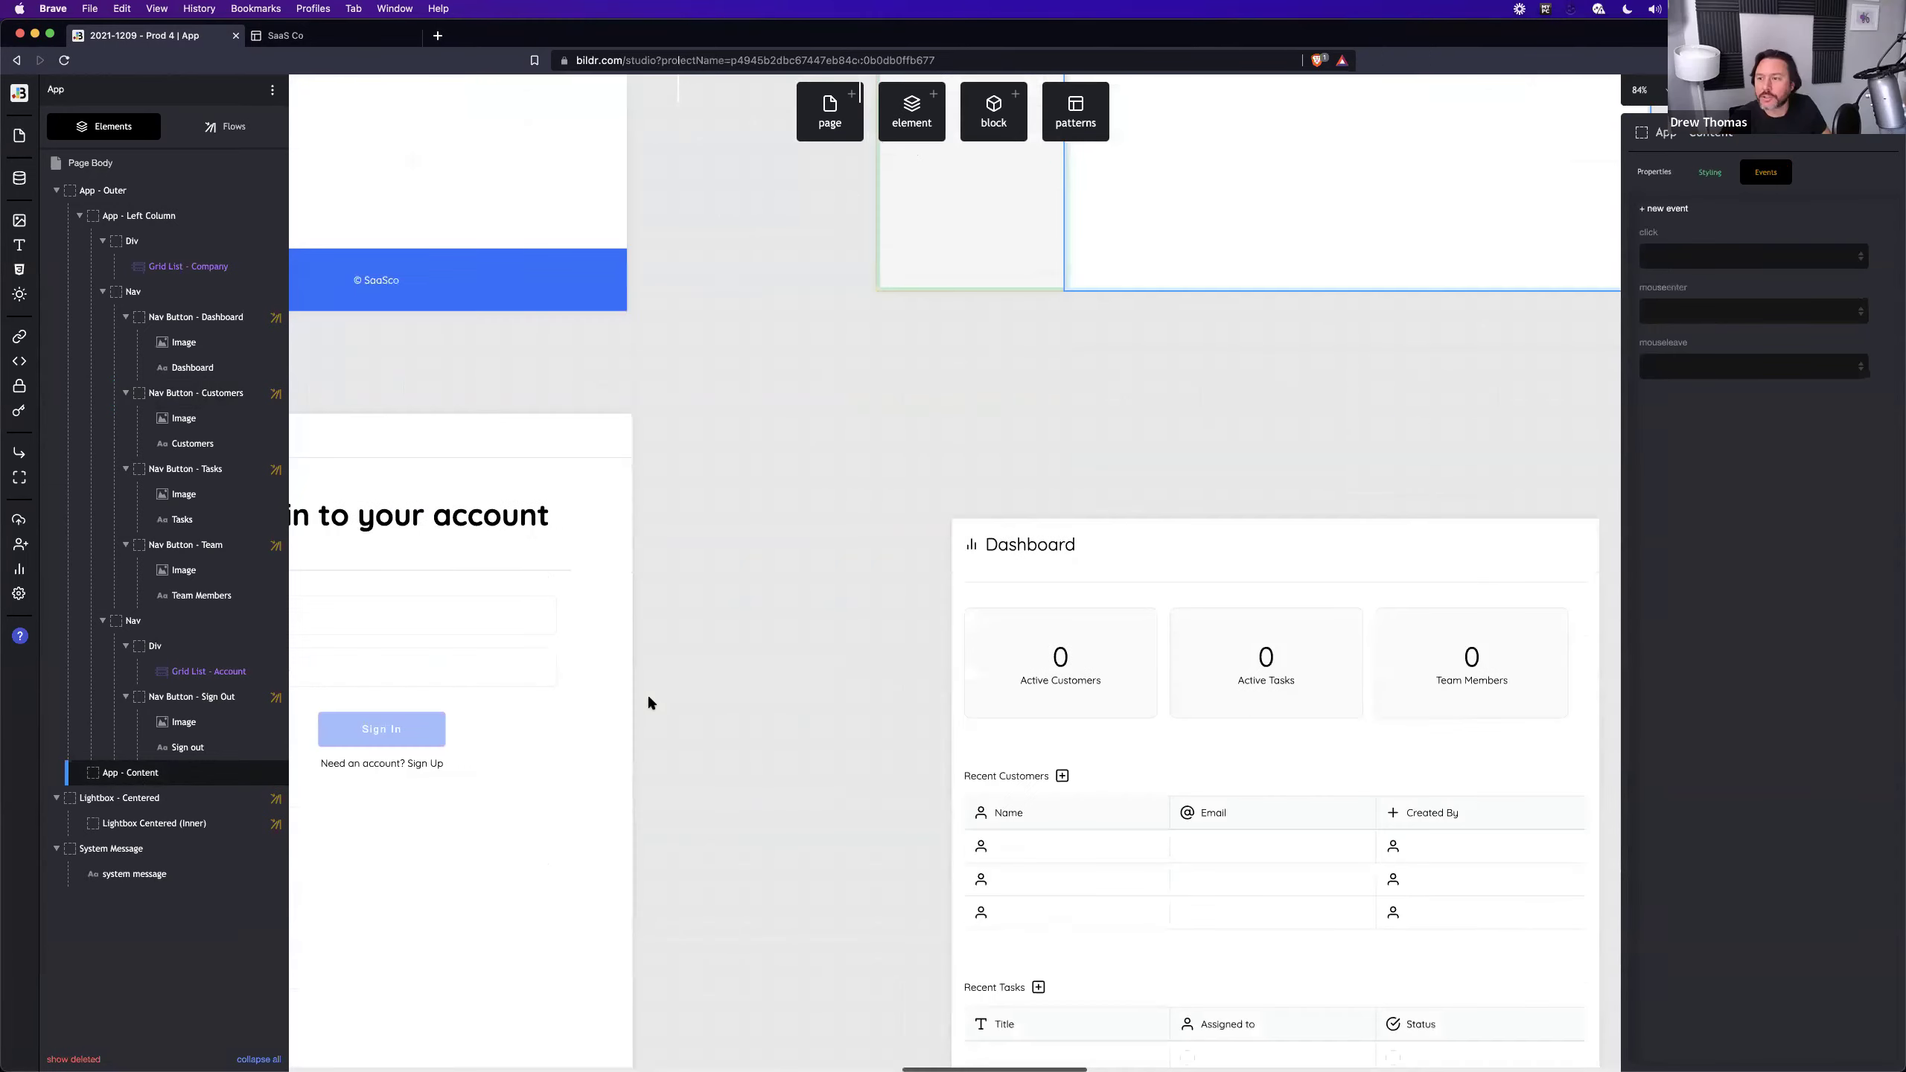
scroll(648, 702, right, 2)
scroll(648, 702, right, 2)
scroll(648, 701, right, 3)
scroll(648, 702, up, 8)
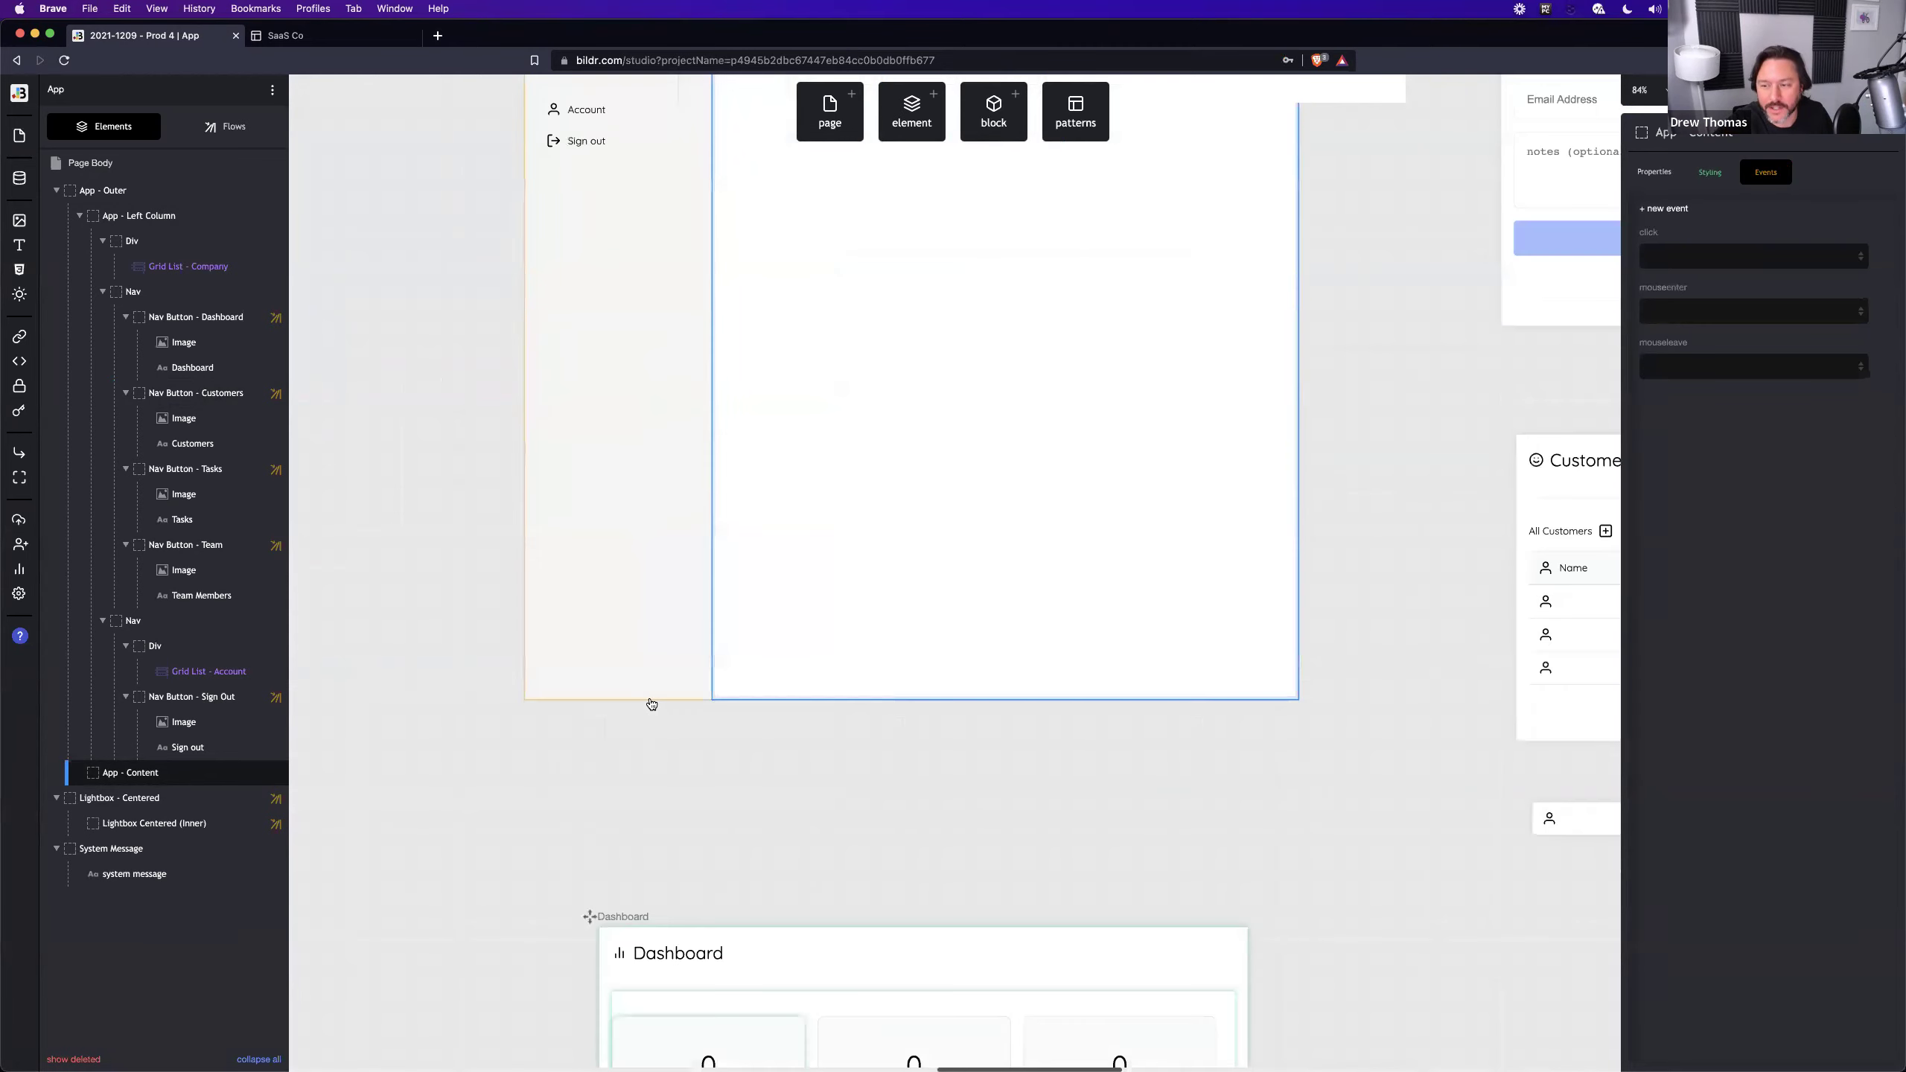
scroll(647, 702, up, 3)
scroll(647, 702, up, 2)
scroll(648, 701, down, 1)
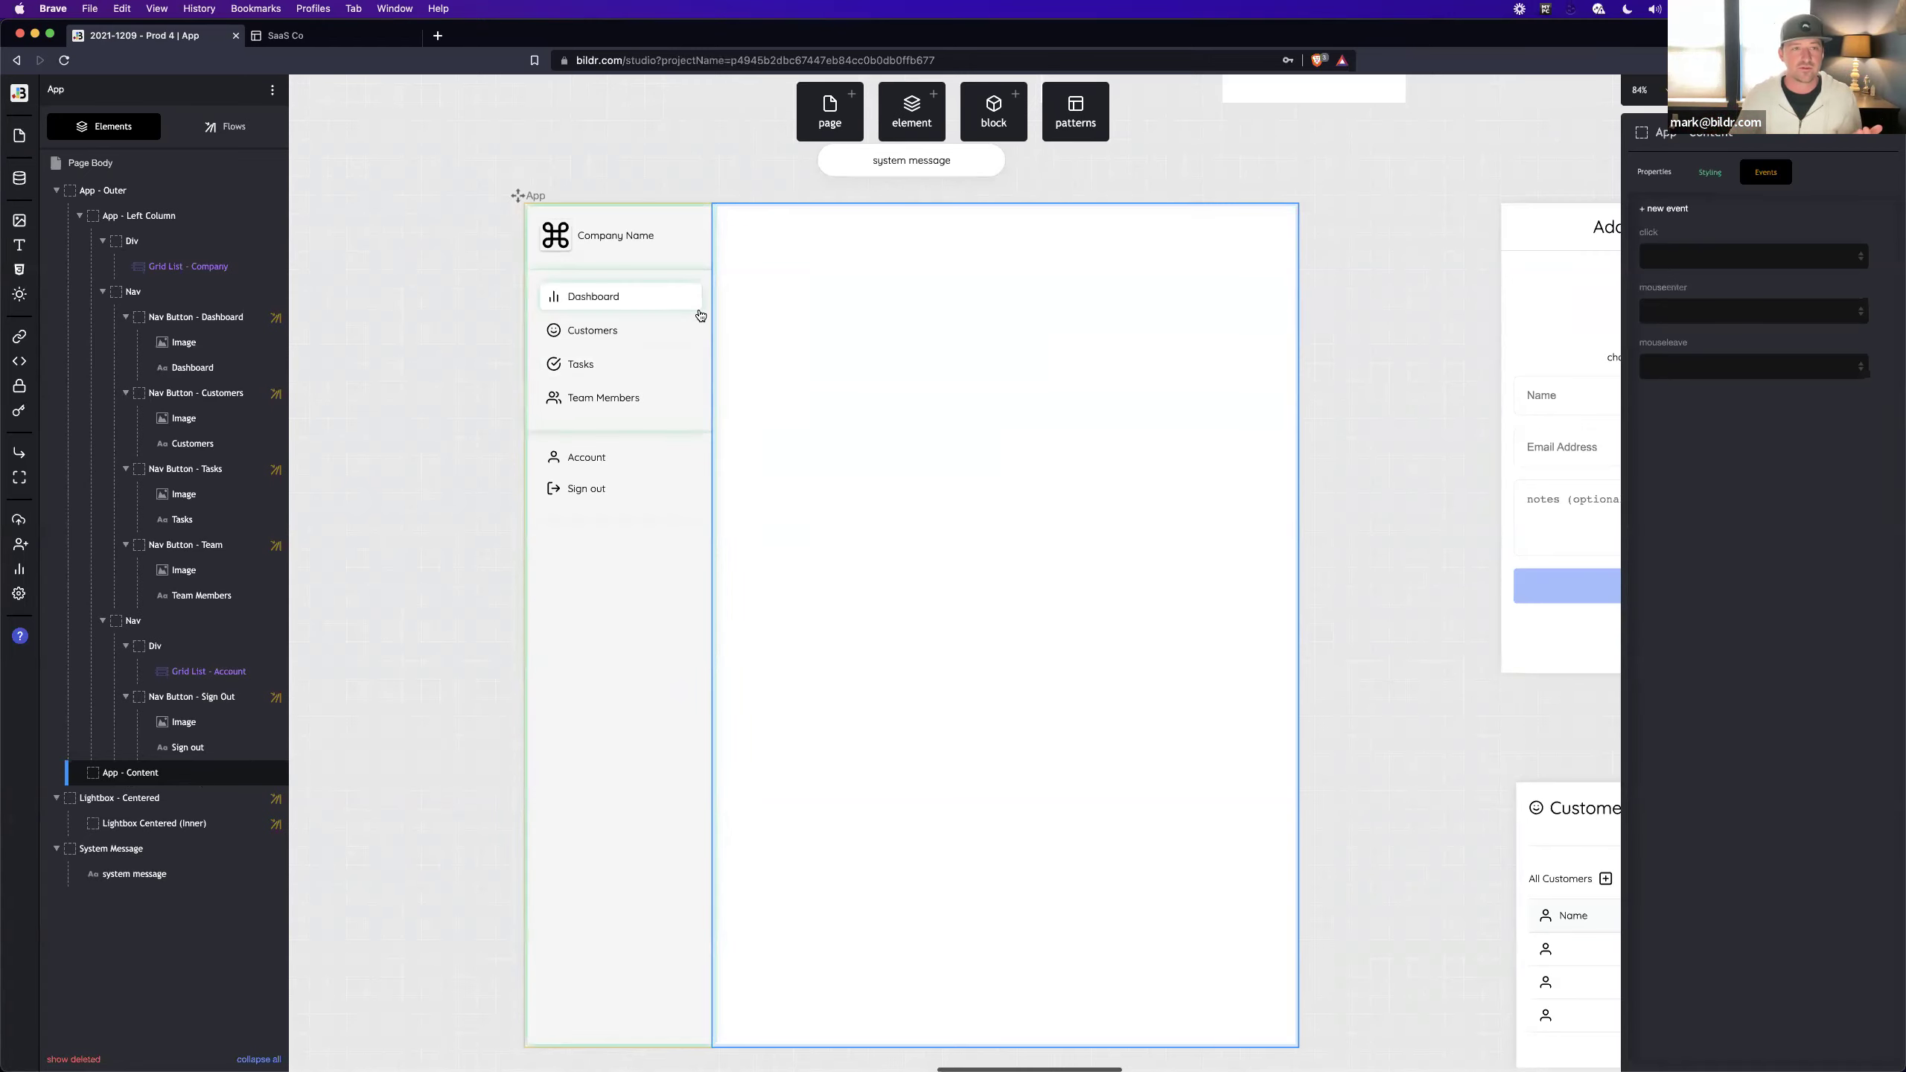
Step: Drill from Page Load through Page Binding to Action - Open - Dashboard's Open page into Container step
click(239, 128)
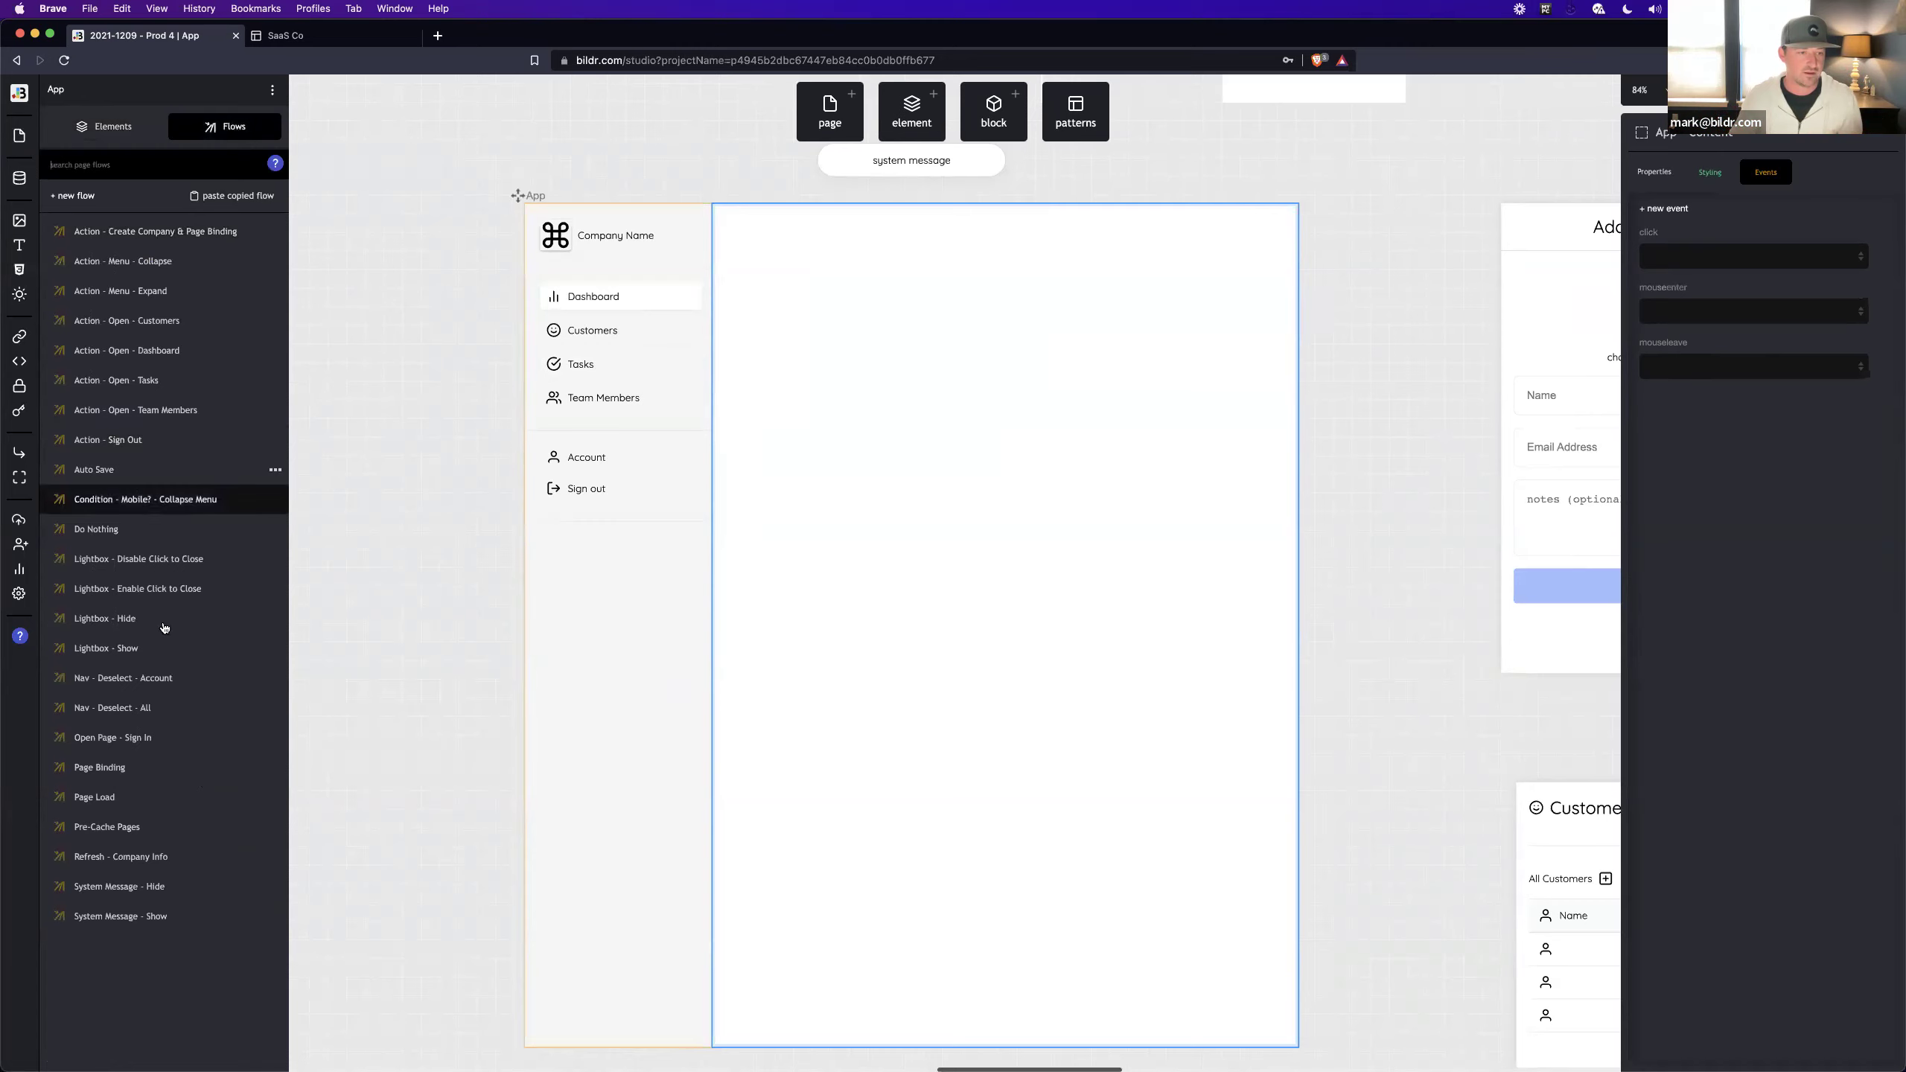
click(158, 800)
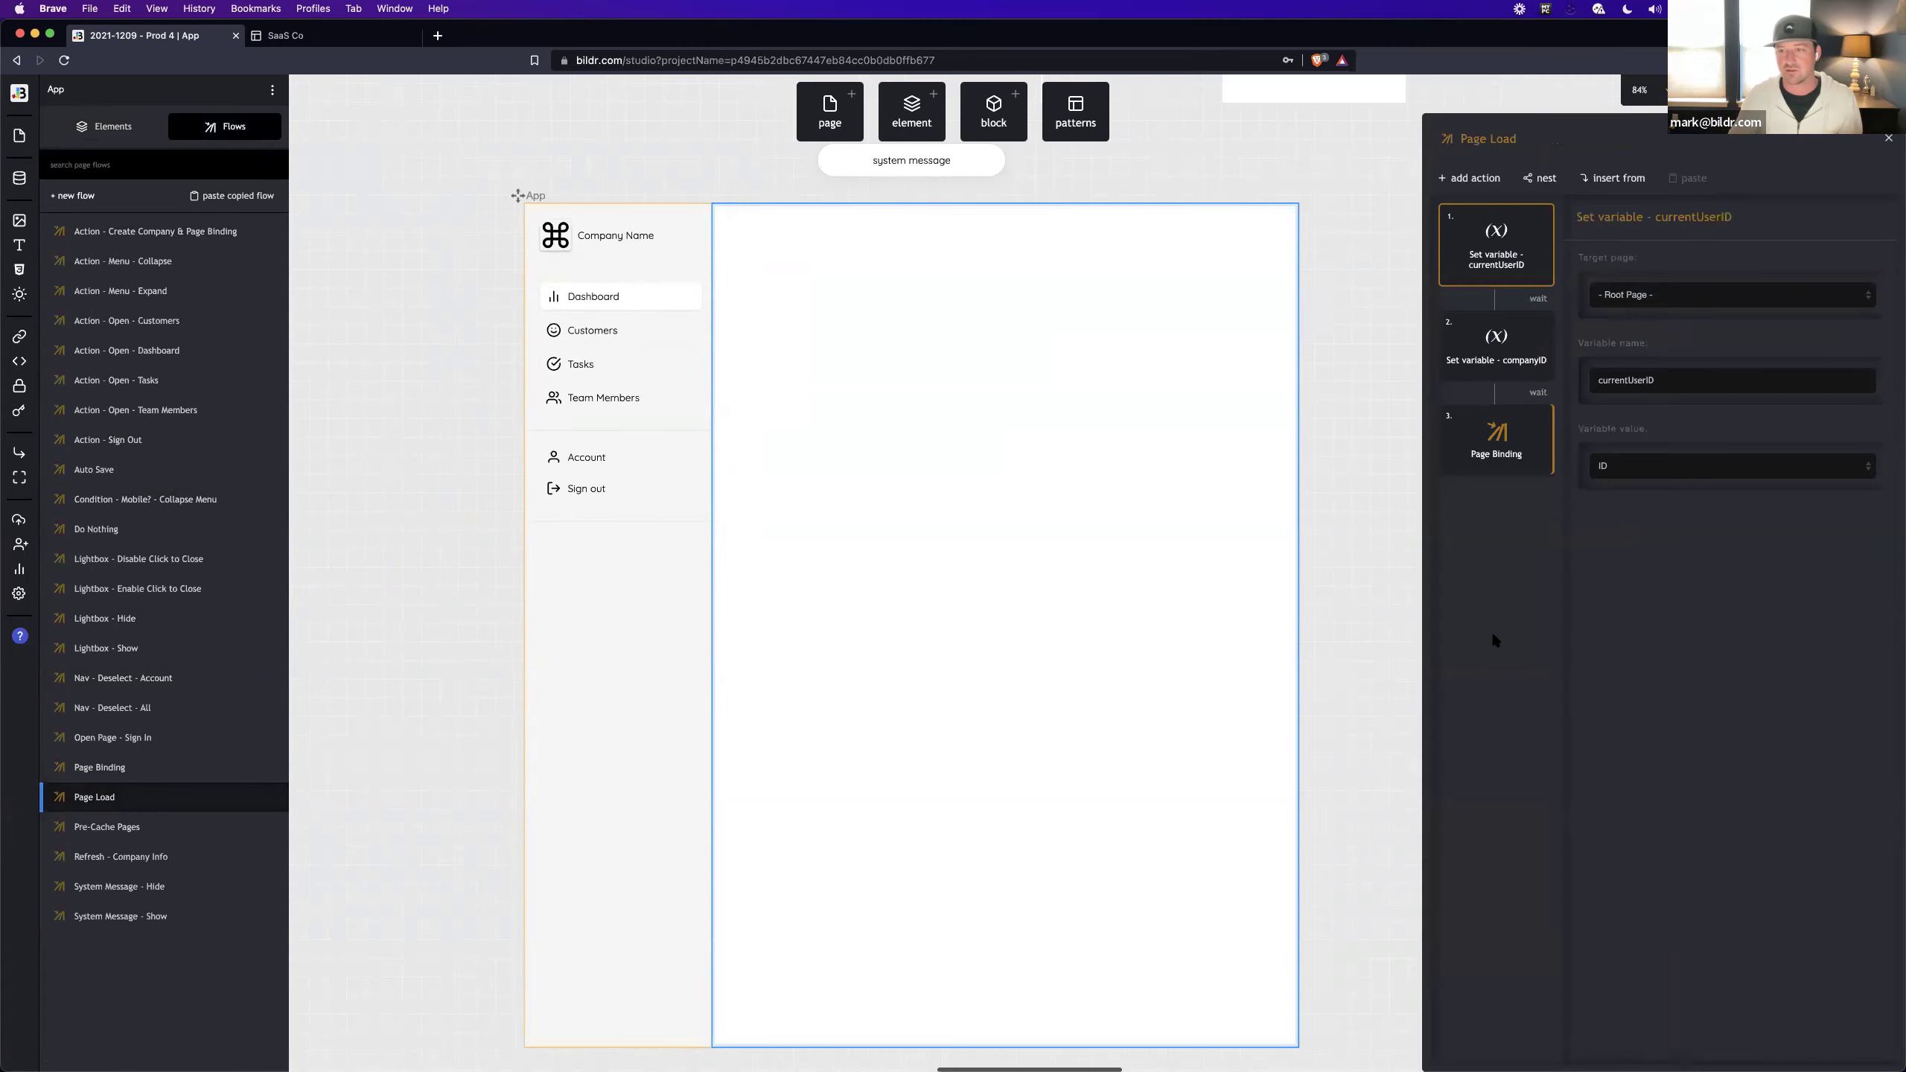
double_click(1514, 454)
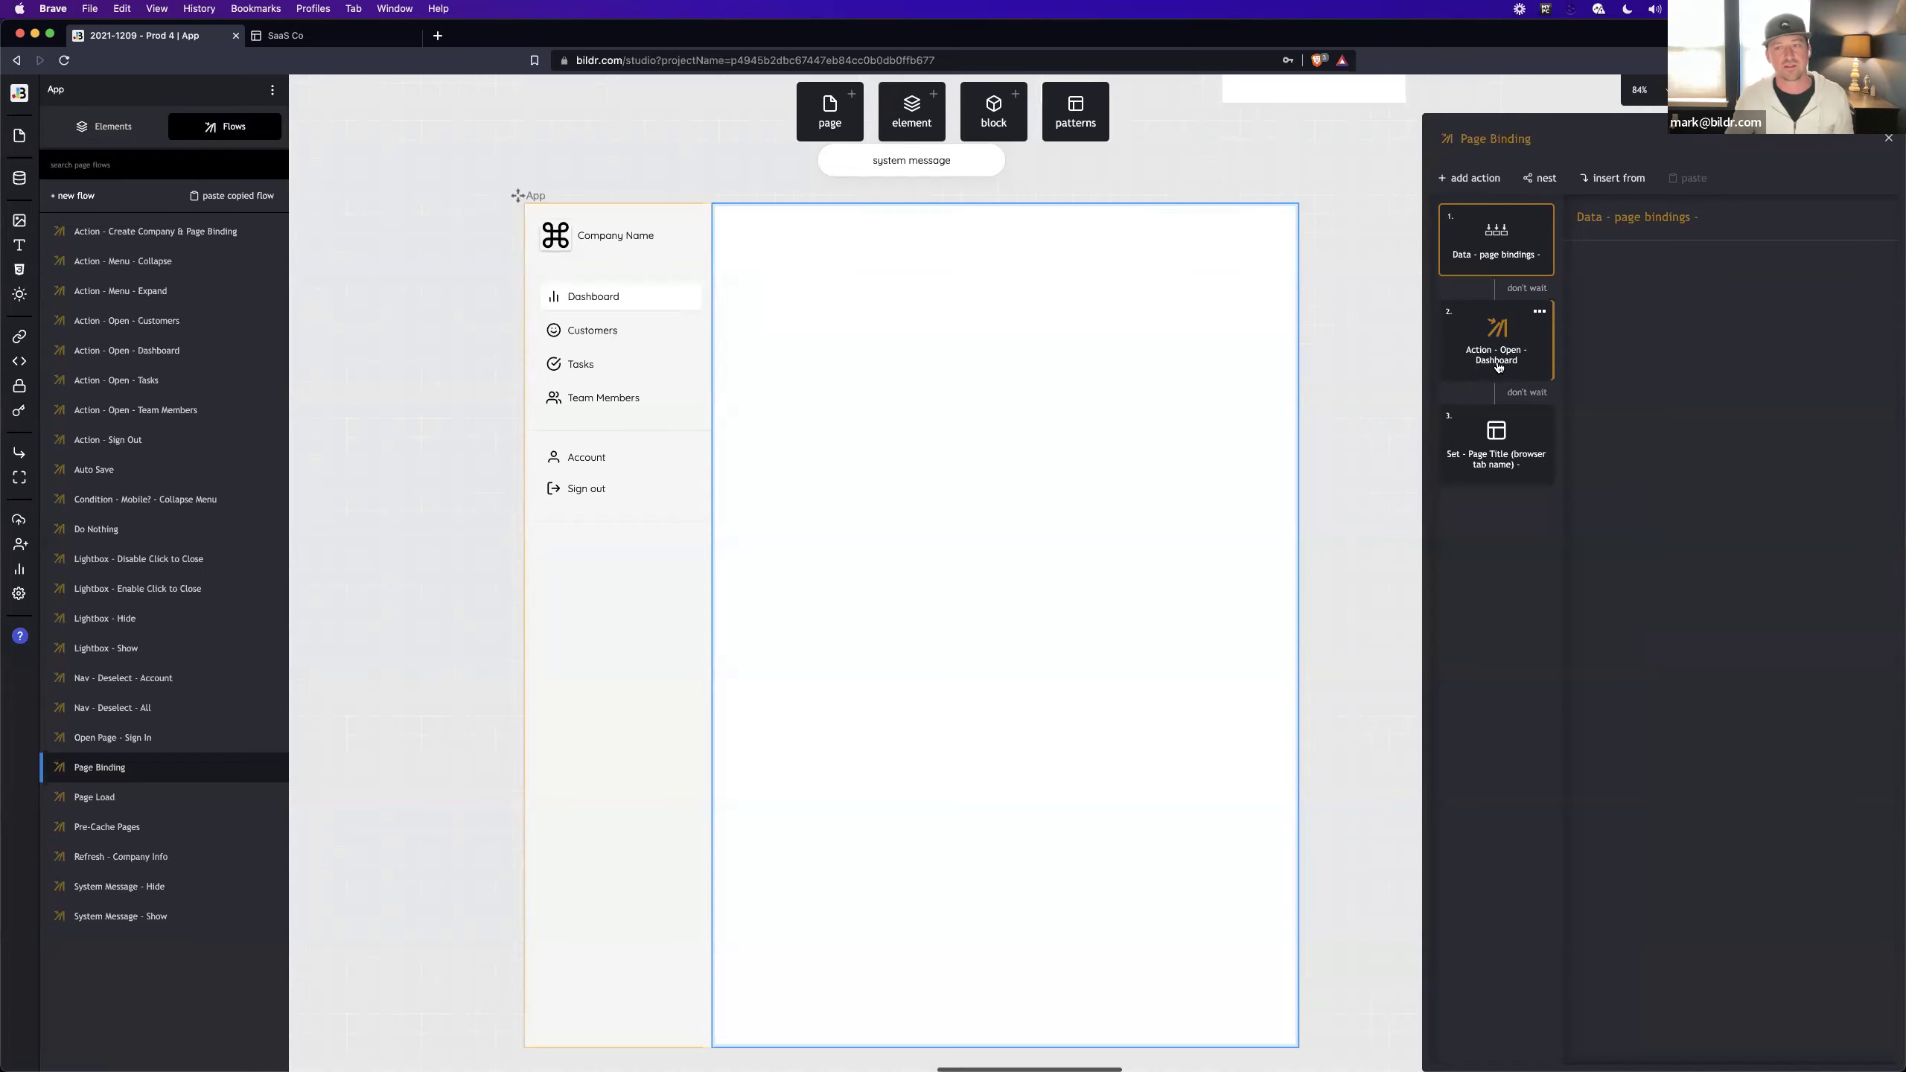
double_click(1498, 367)
click(1488, 441)
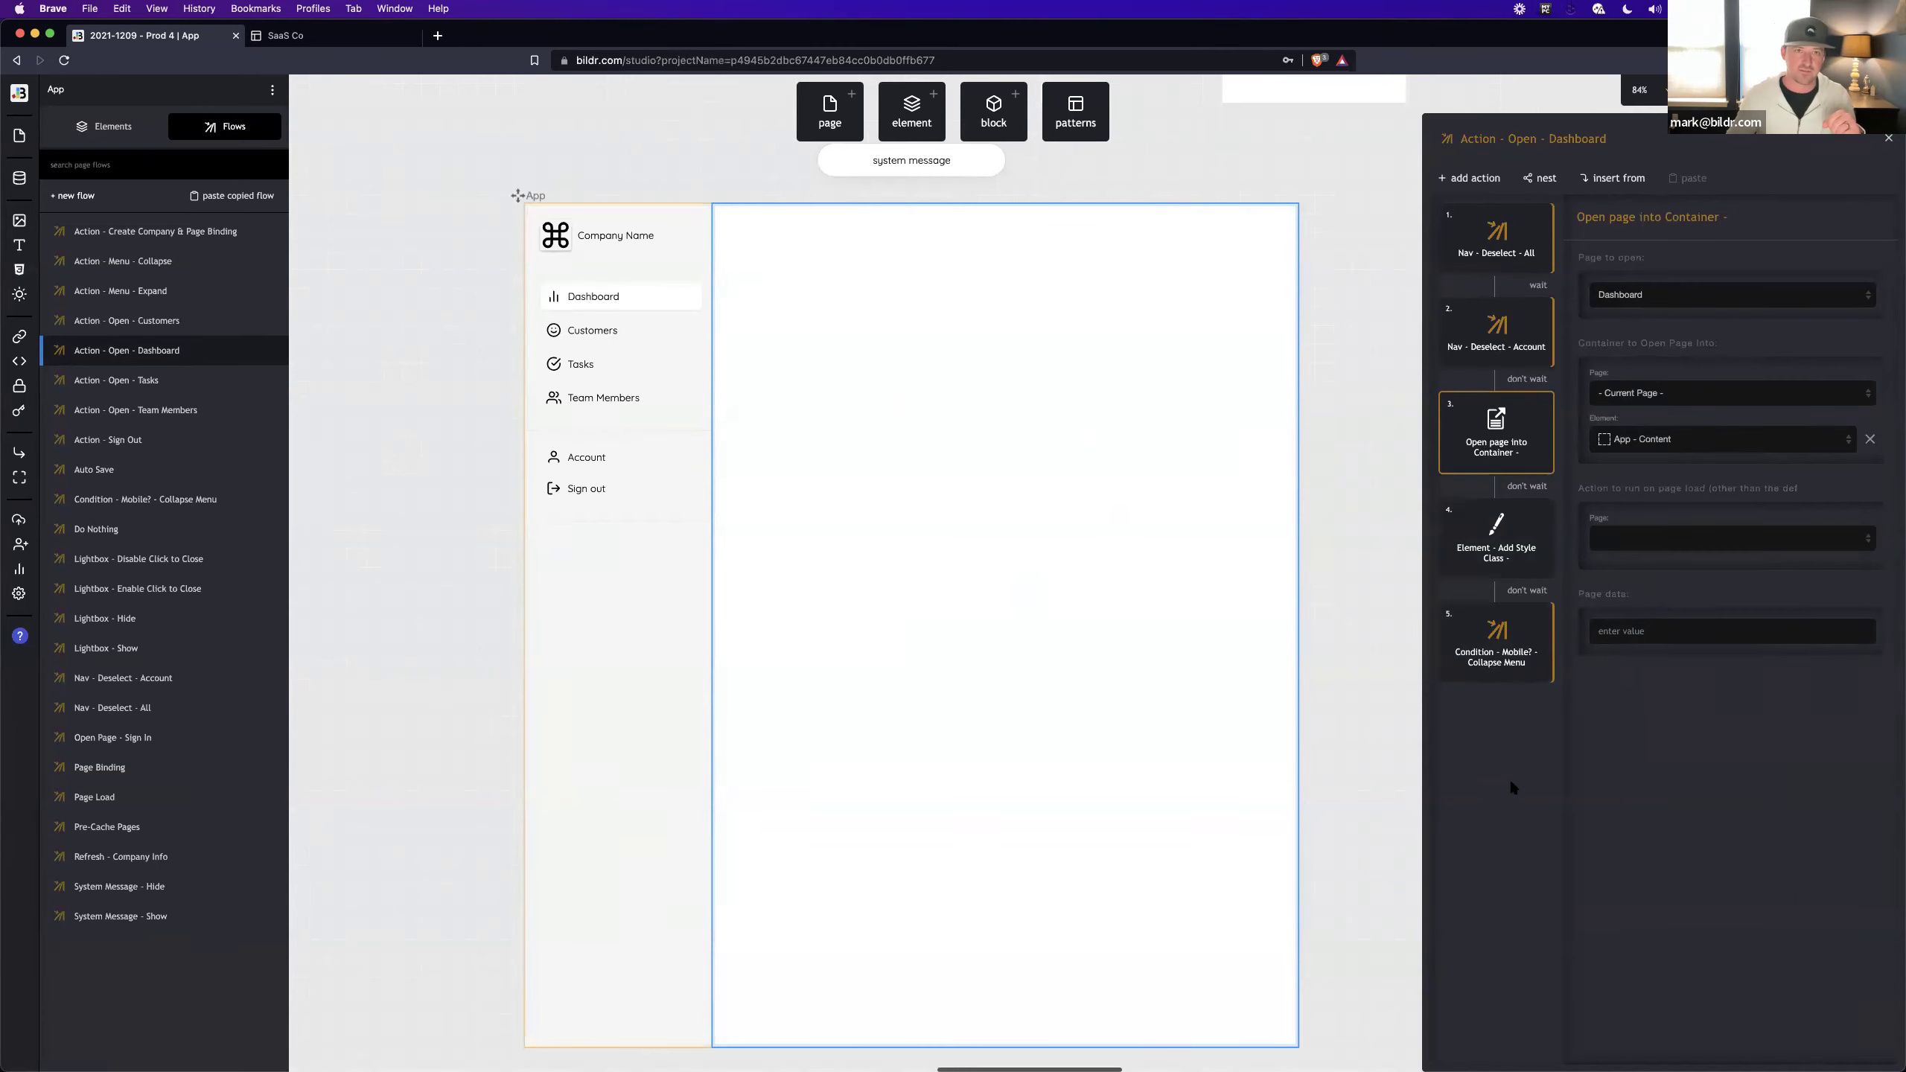
scroll(1188, 860, down, 1)
scroll(1189, 865, down, 5)
scroll(1189, 866, down, 3)
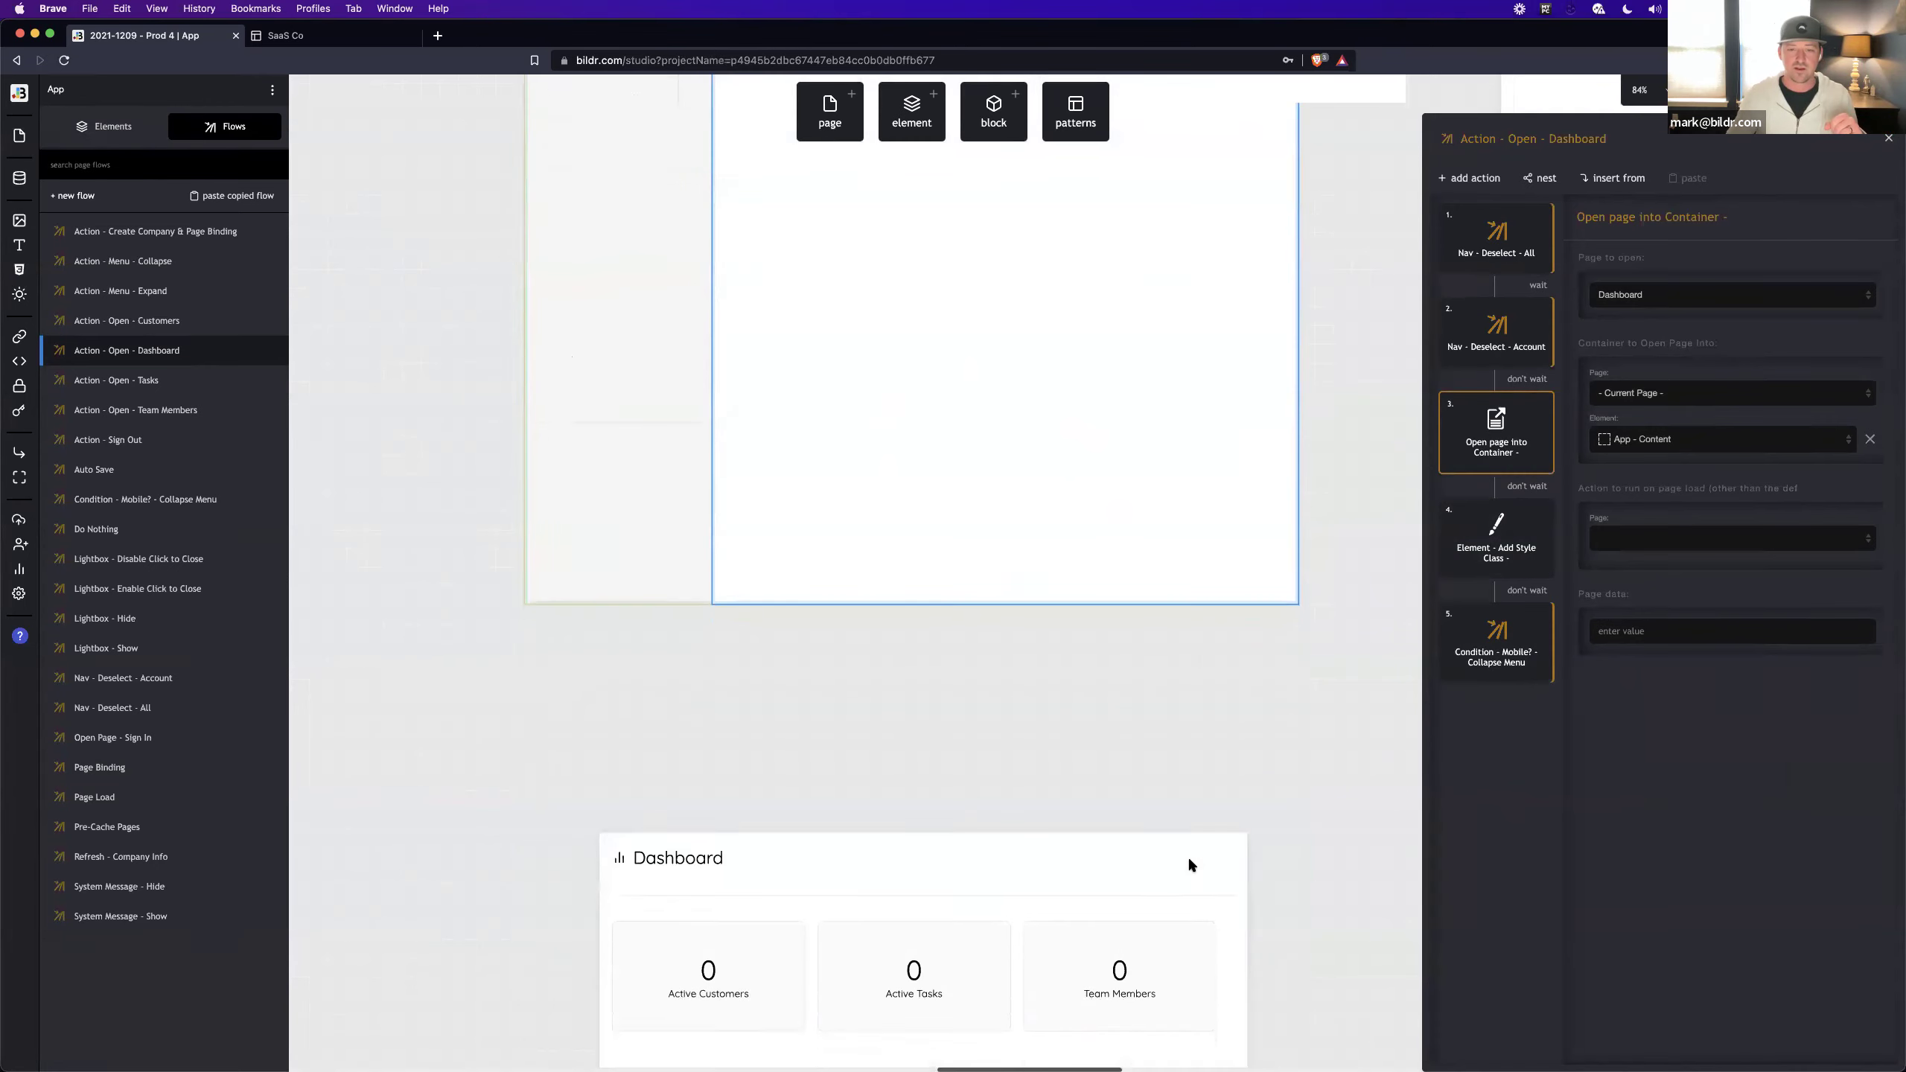
scroll(1188, 866, down, 5)
scroll(779, 706, up, 5)
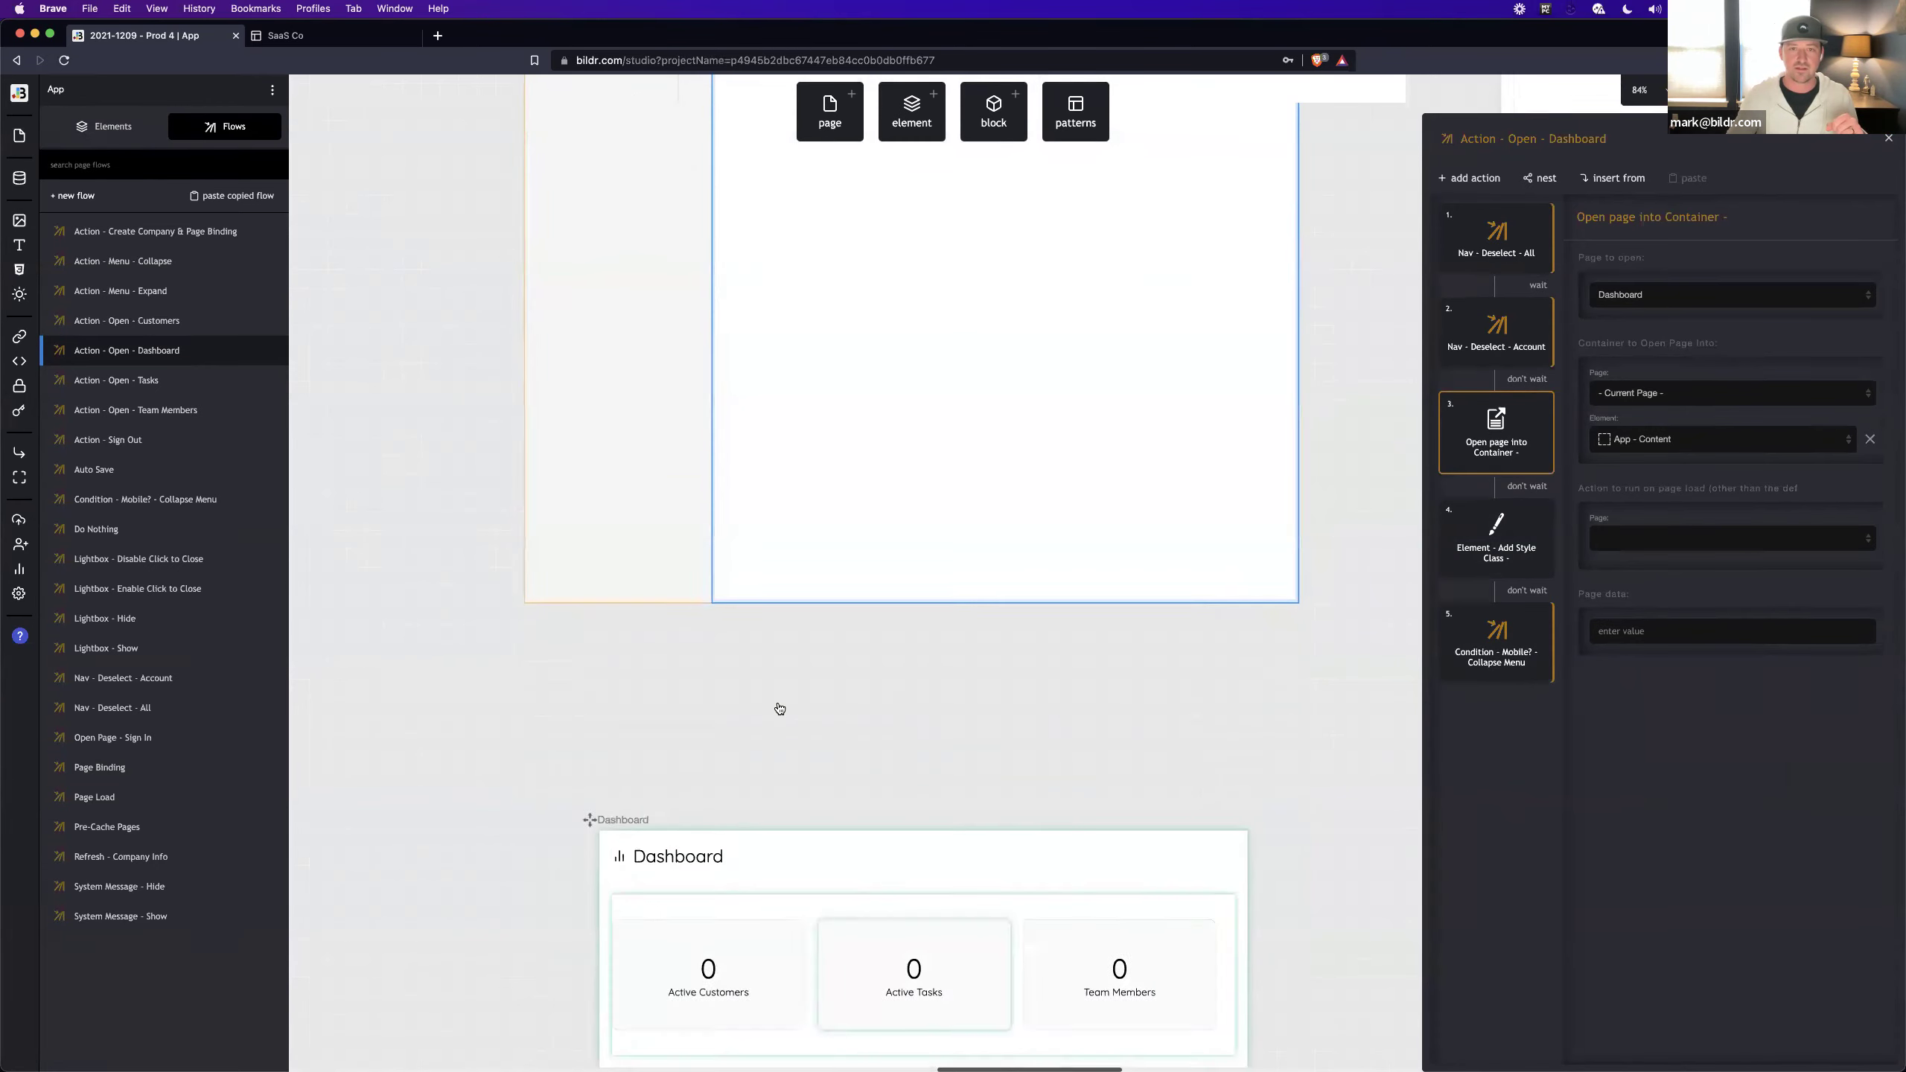
scroll(821, 684, up, 4)
scroll(818, 688, up, 4)
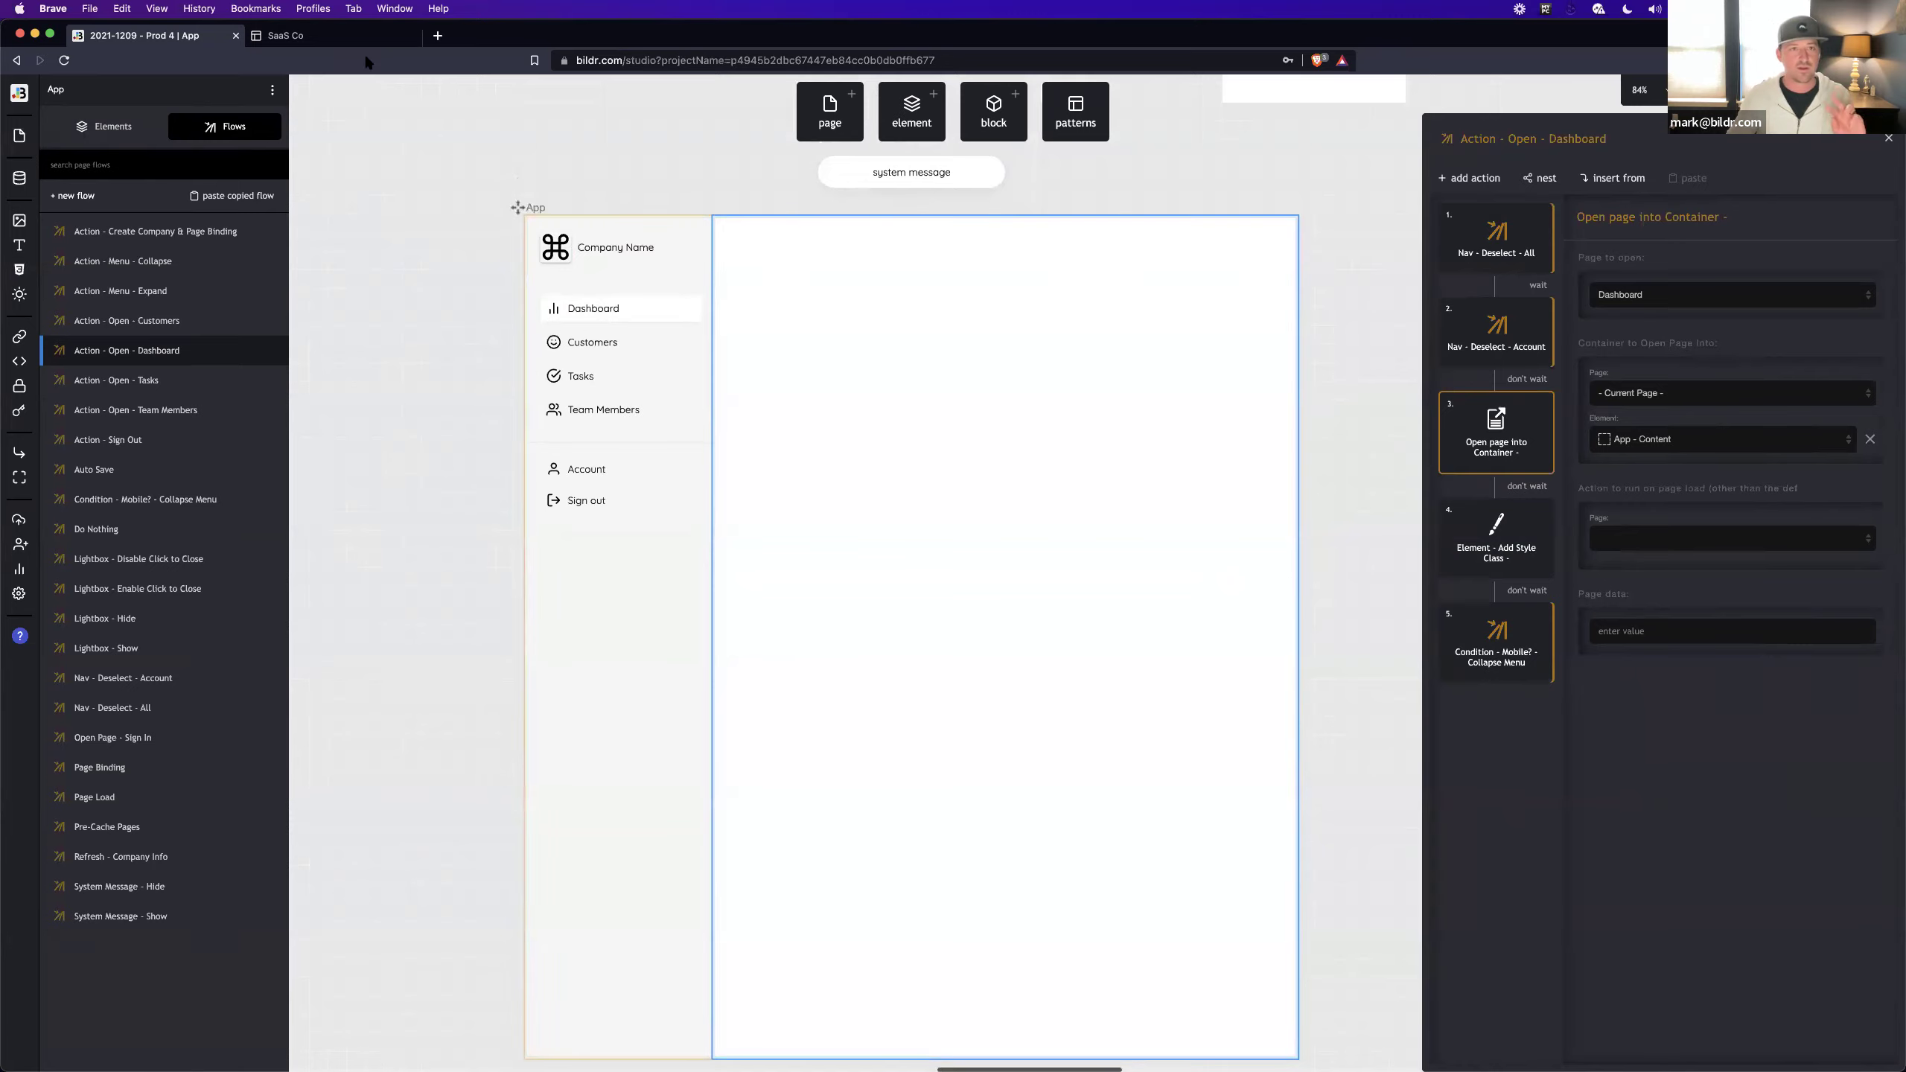
Step: Refresh the live SaaS Co tab with Cmd+R
click(342, 34)
key(super+r)
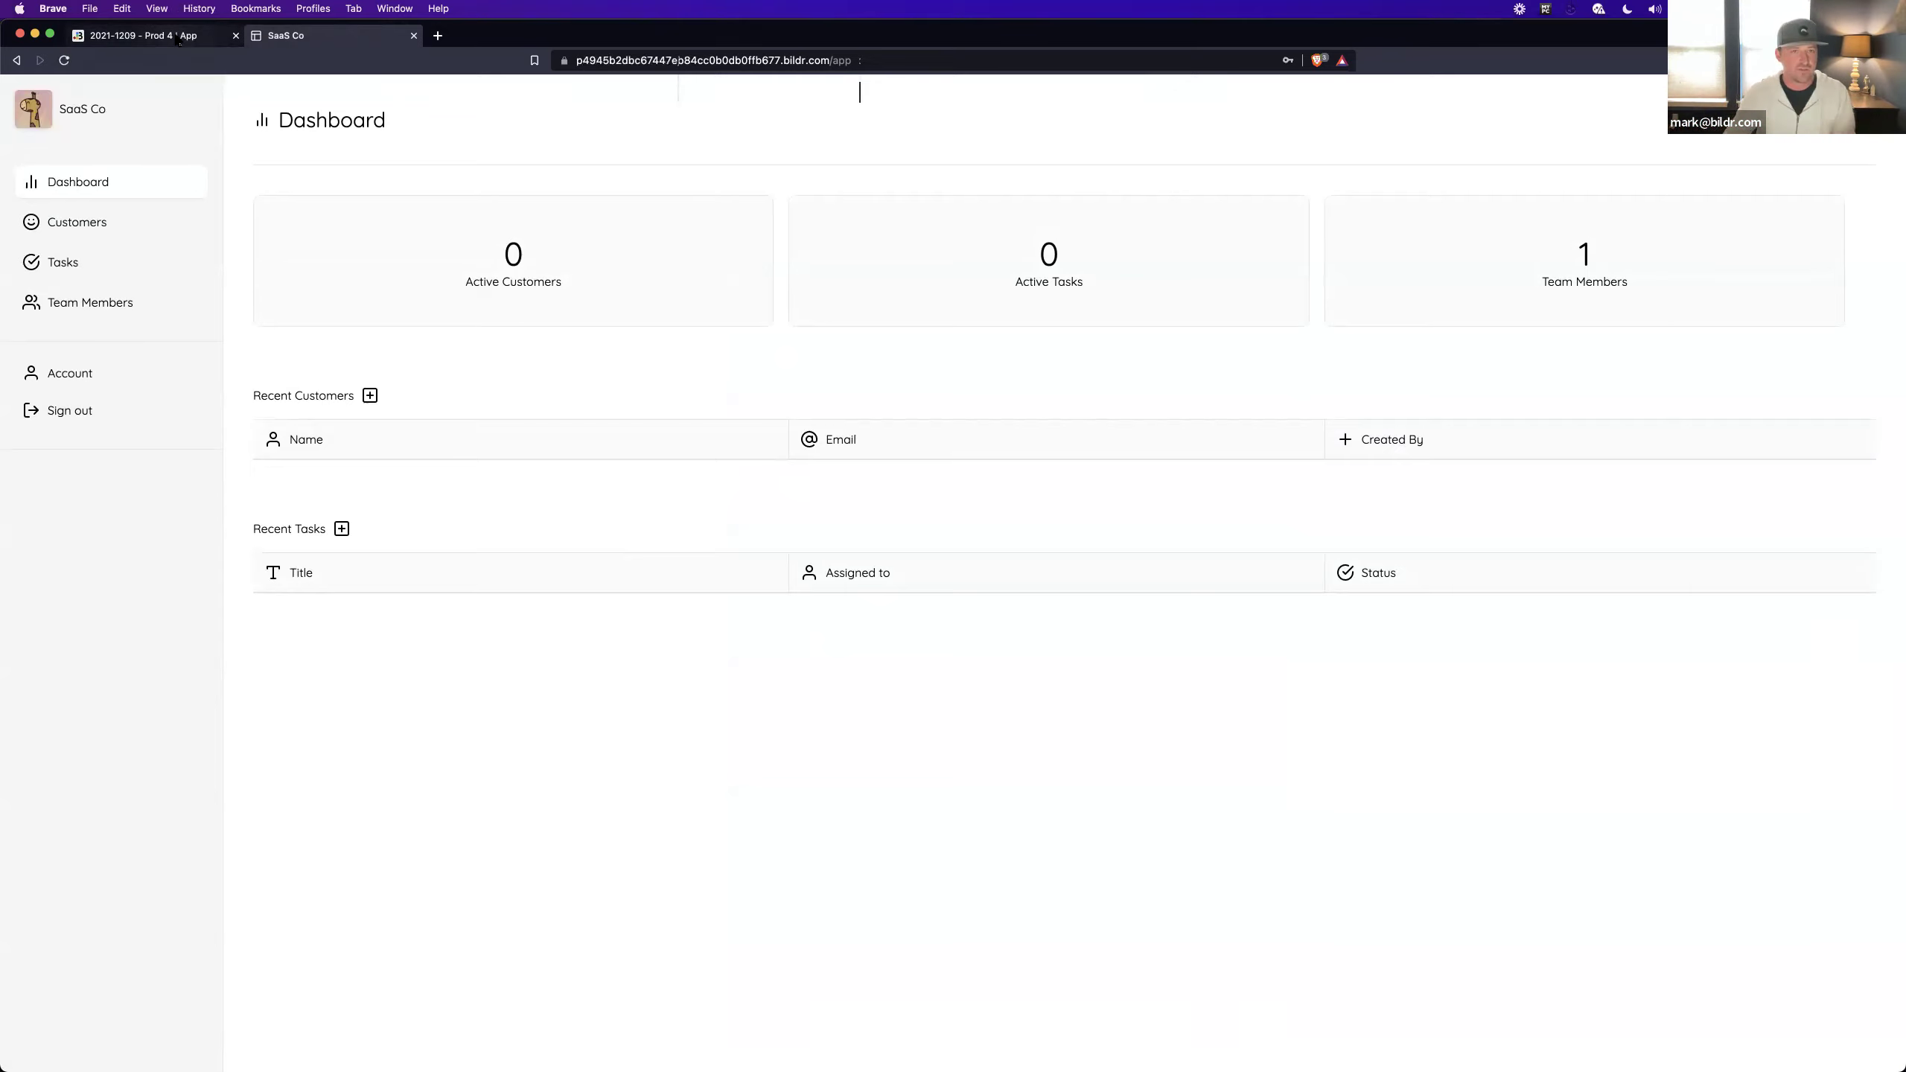
Step: Switch back to the Bildr studio tab showing the Action - Open - Dashboard flow
click(150, 35)
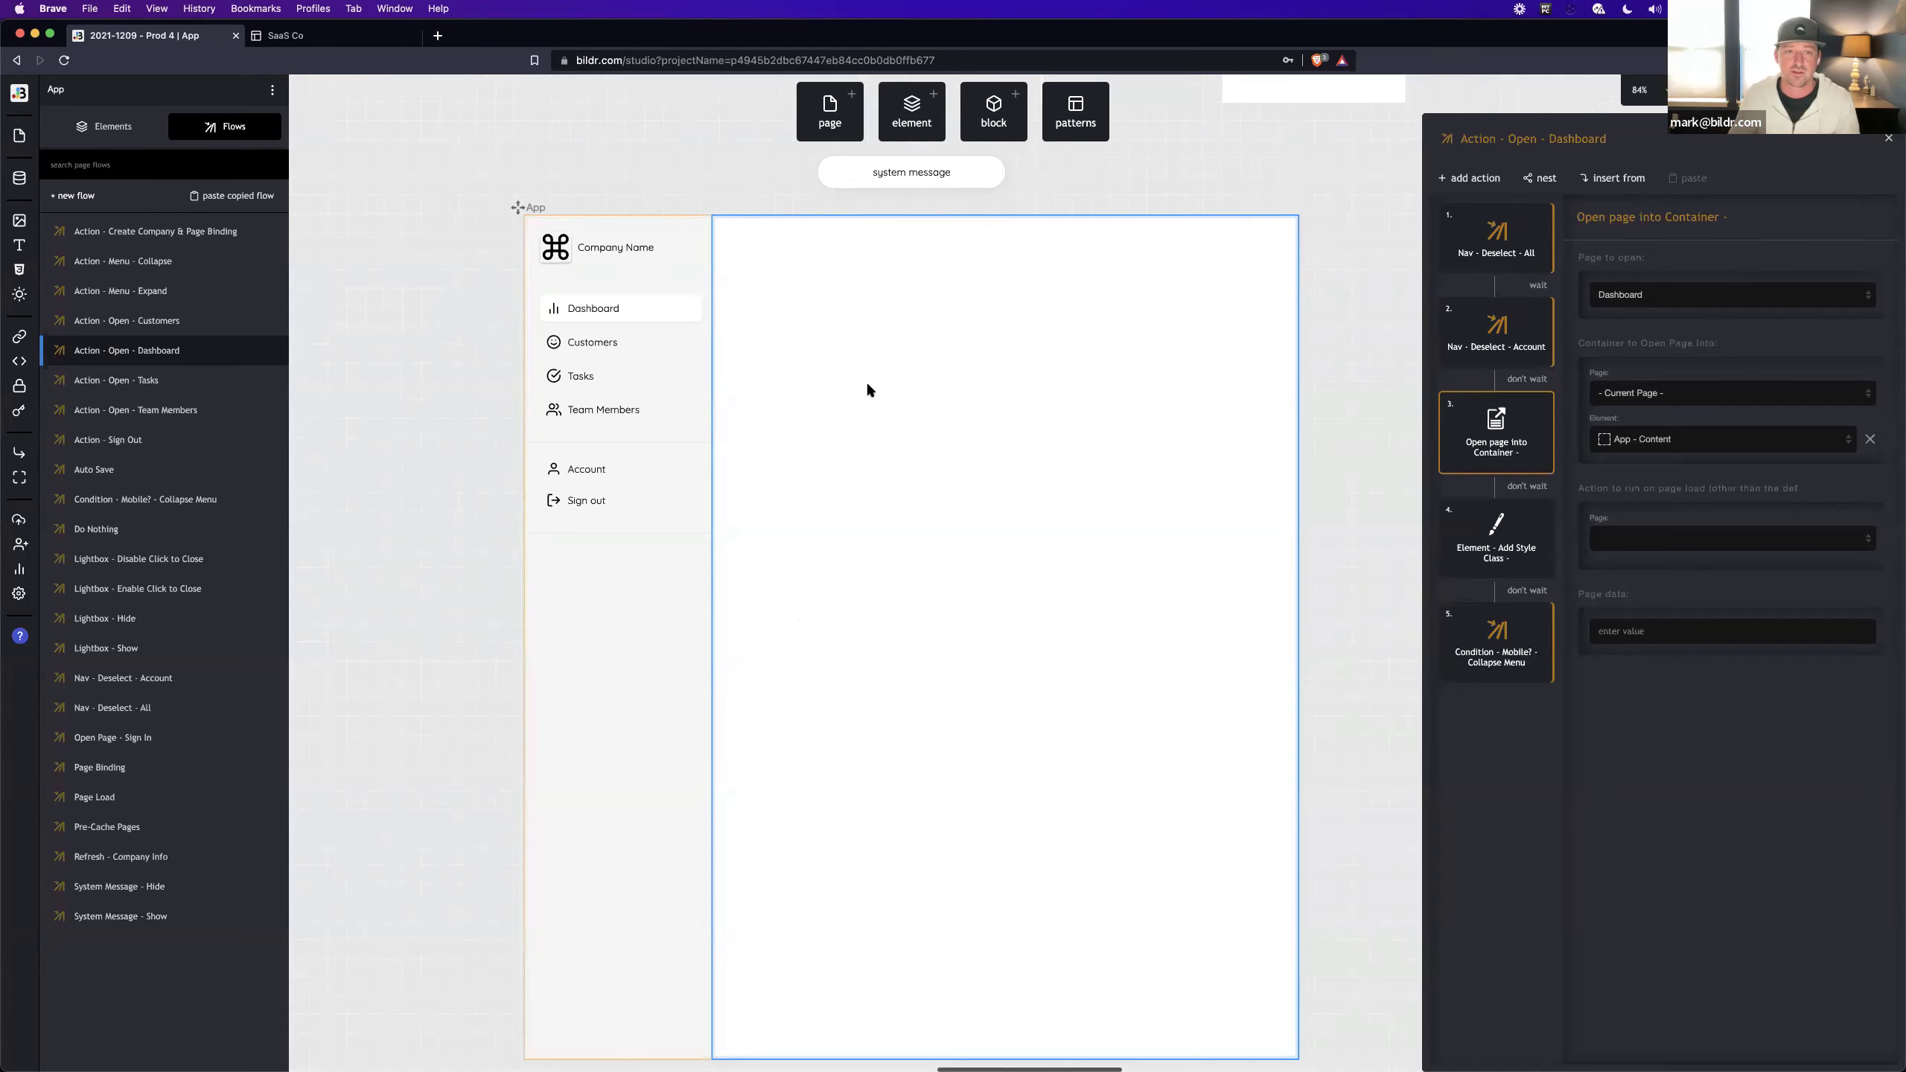
Step: Select the Customers nav button and view the Action - Open - Customers flow it triggers
click(680, 353)
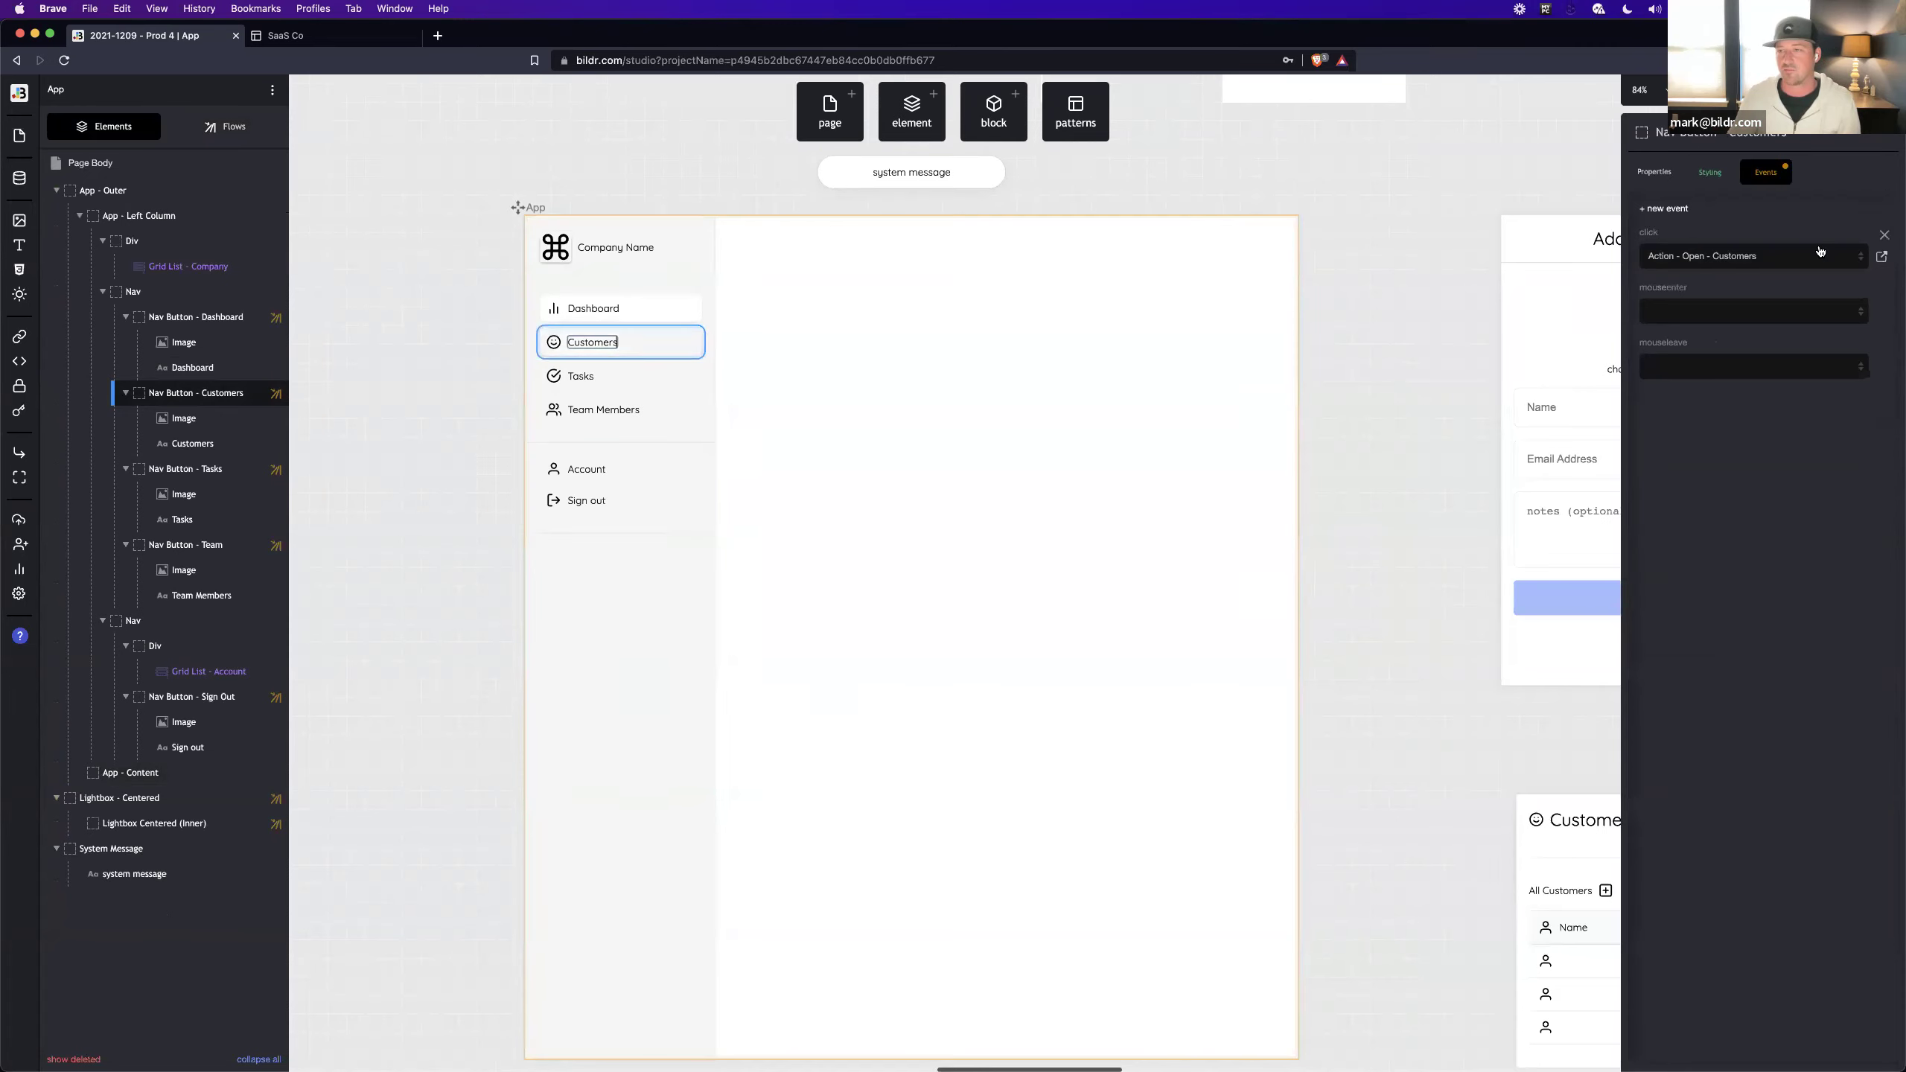
click(1878, 259)
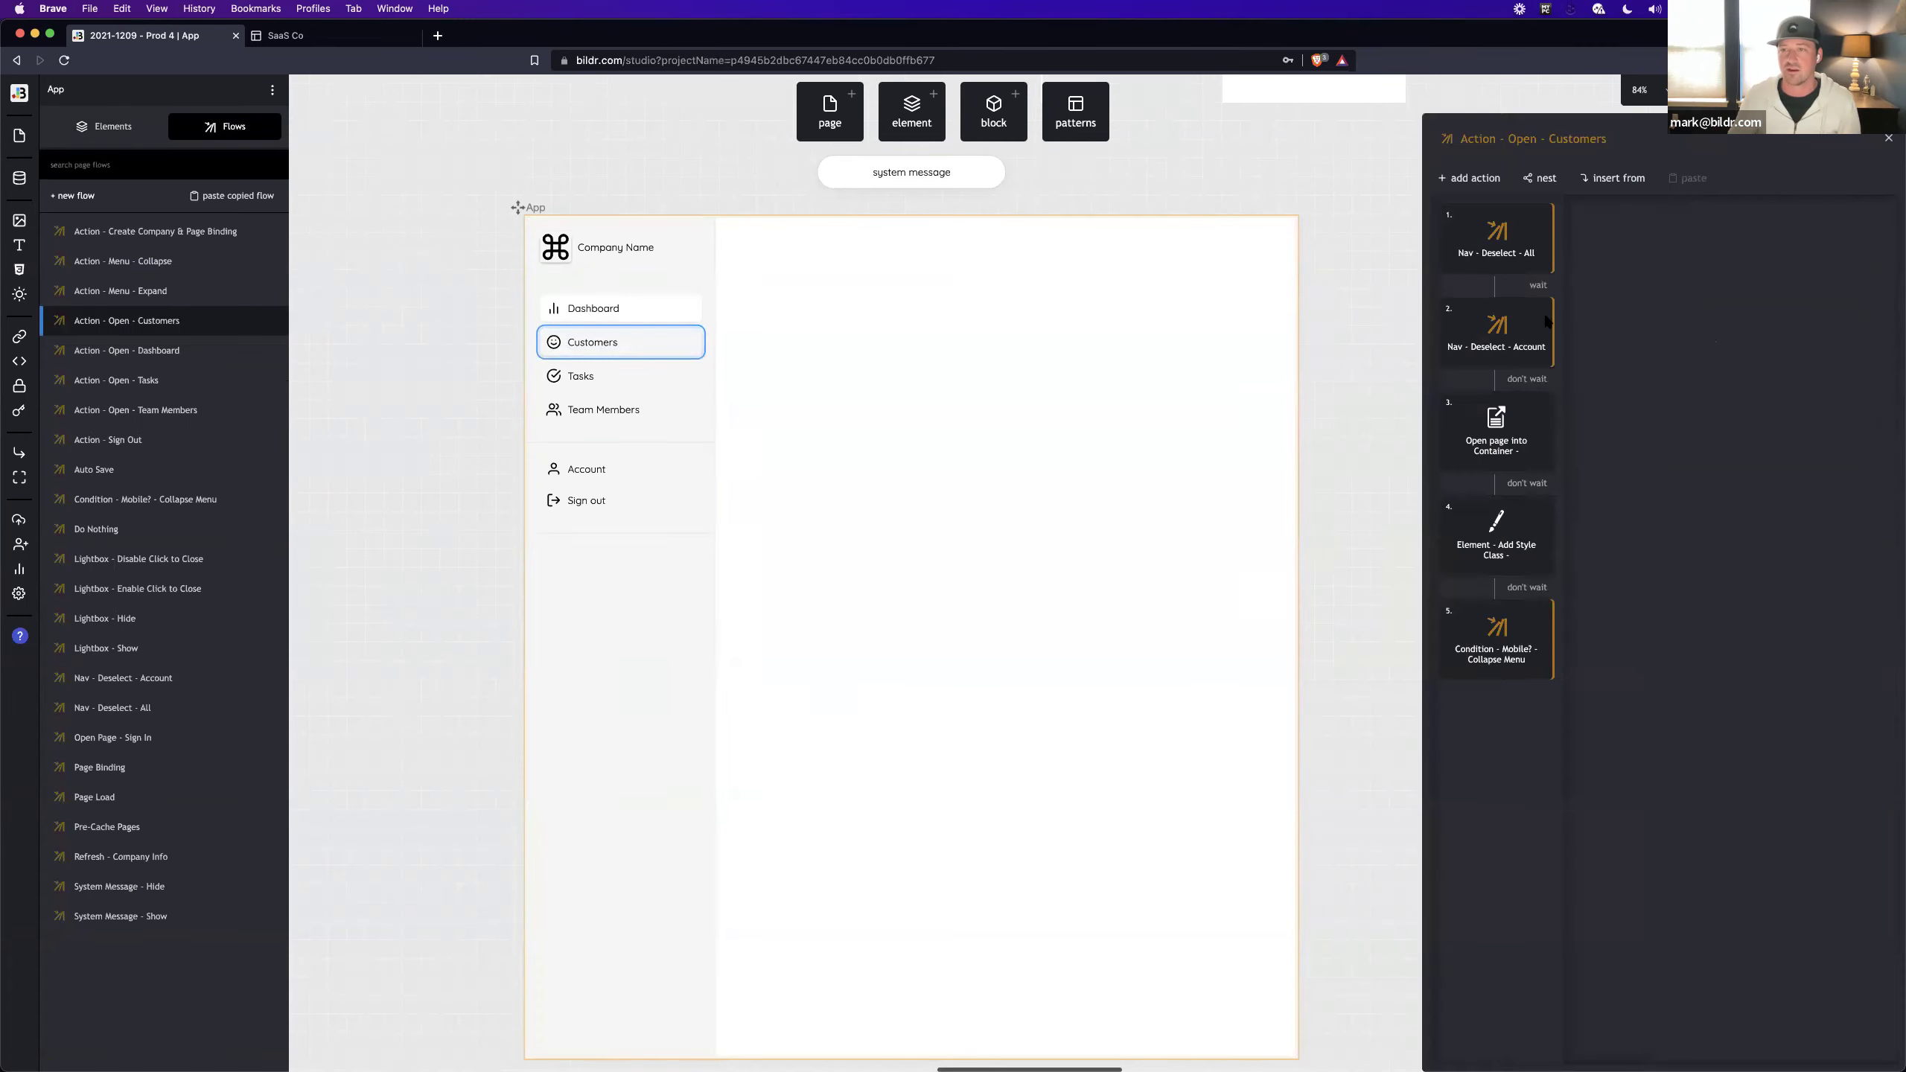
drag(1460, 139, 1627, 139)
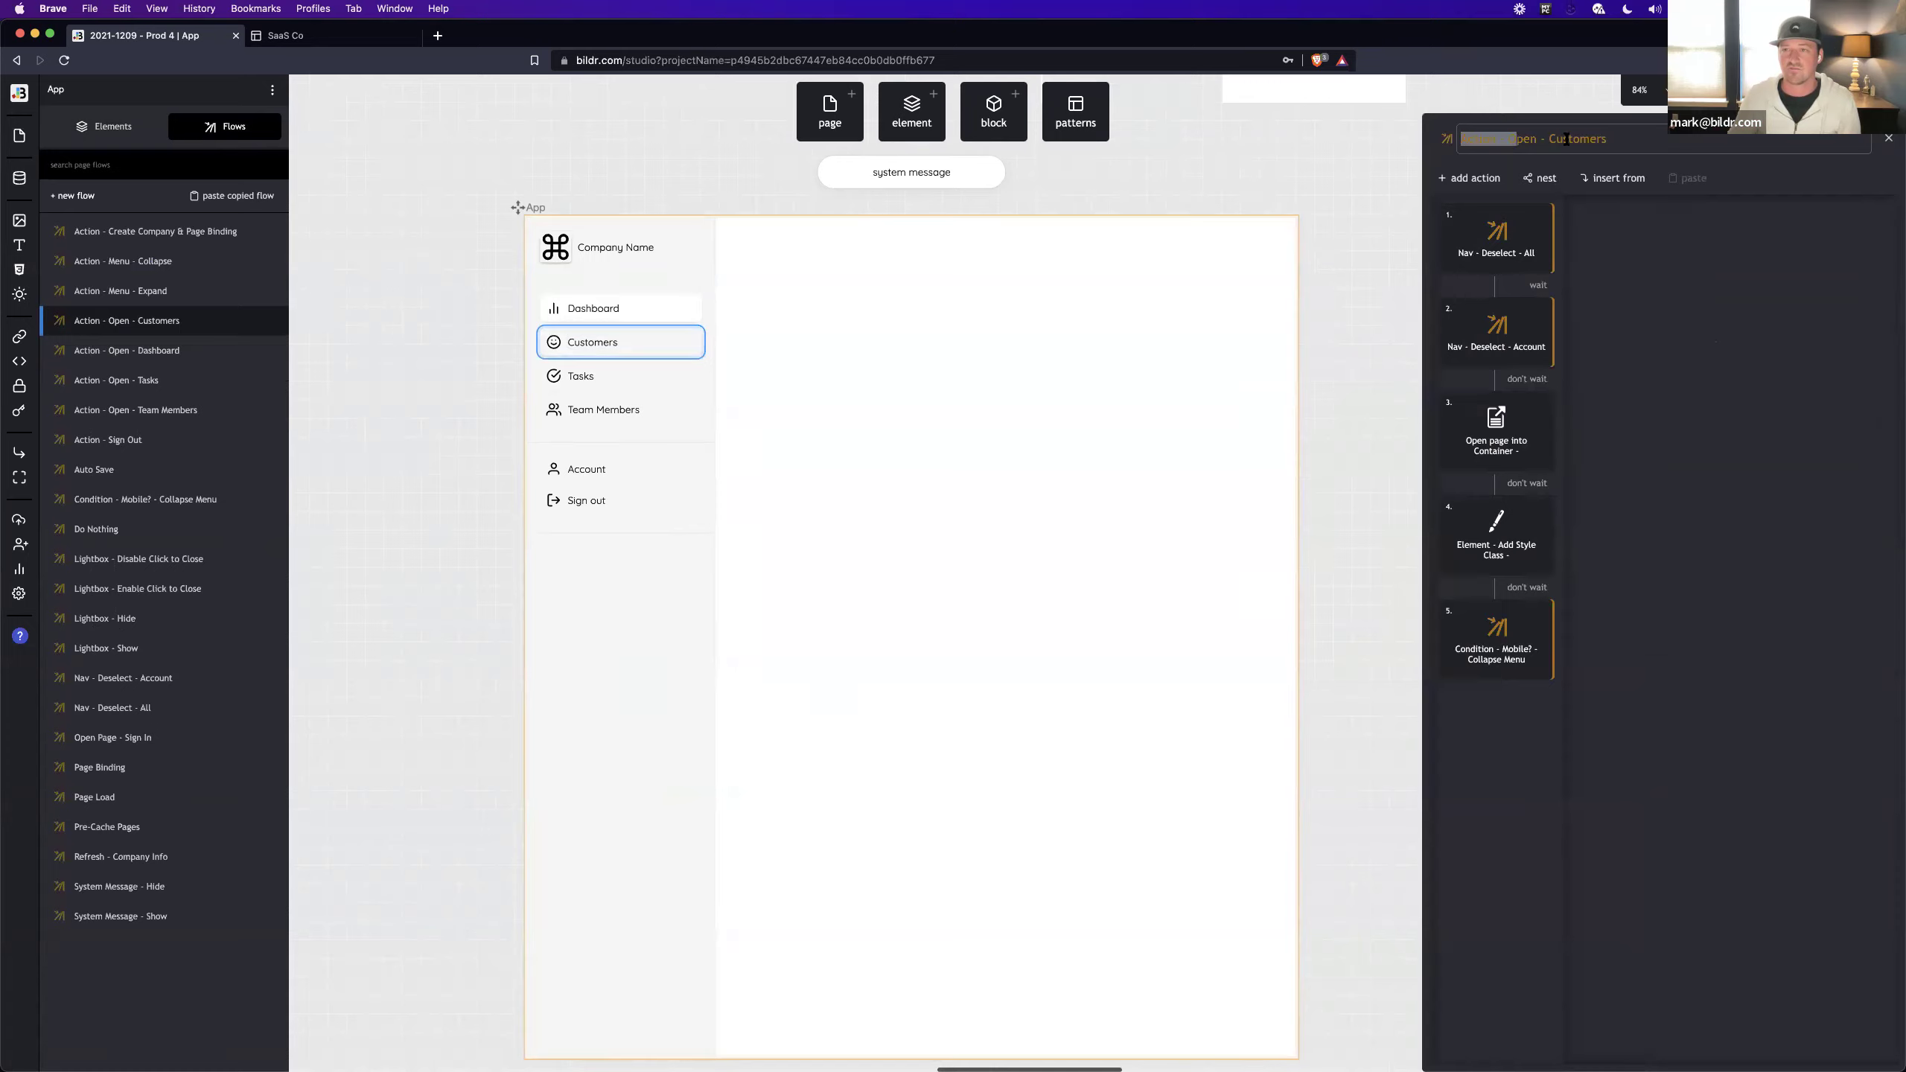
click(1626, 139)
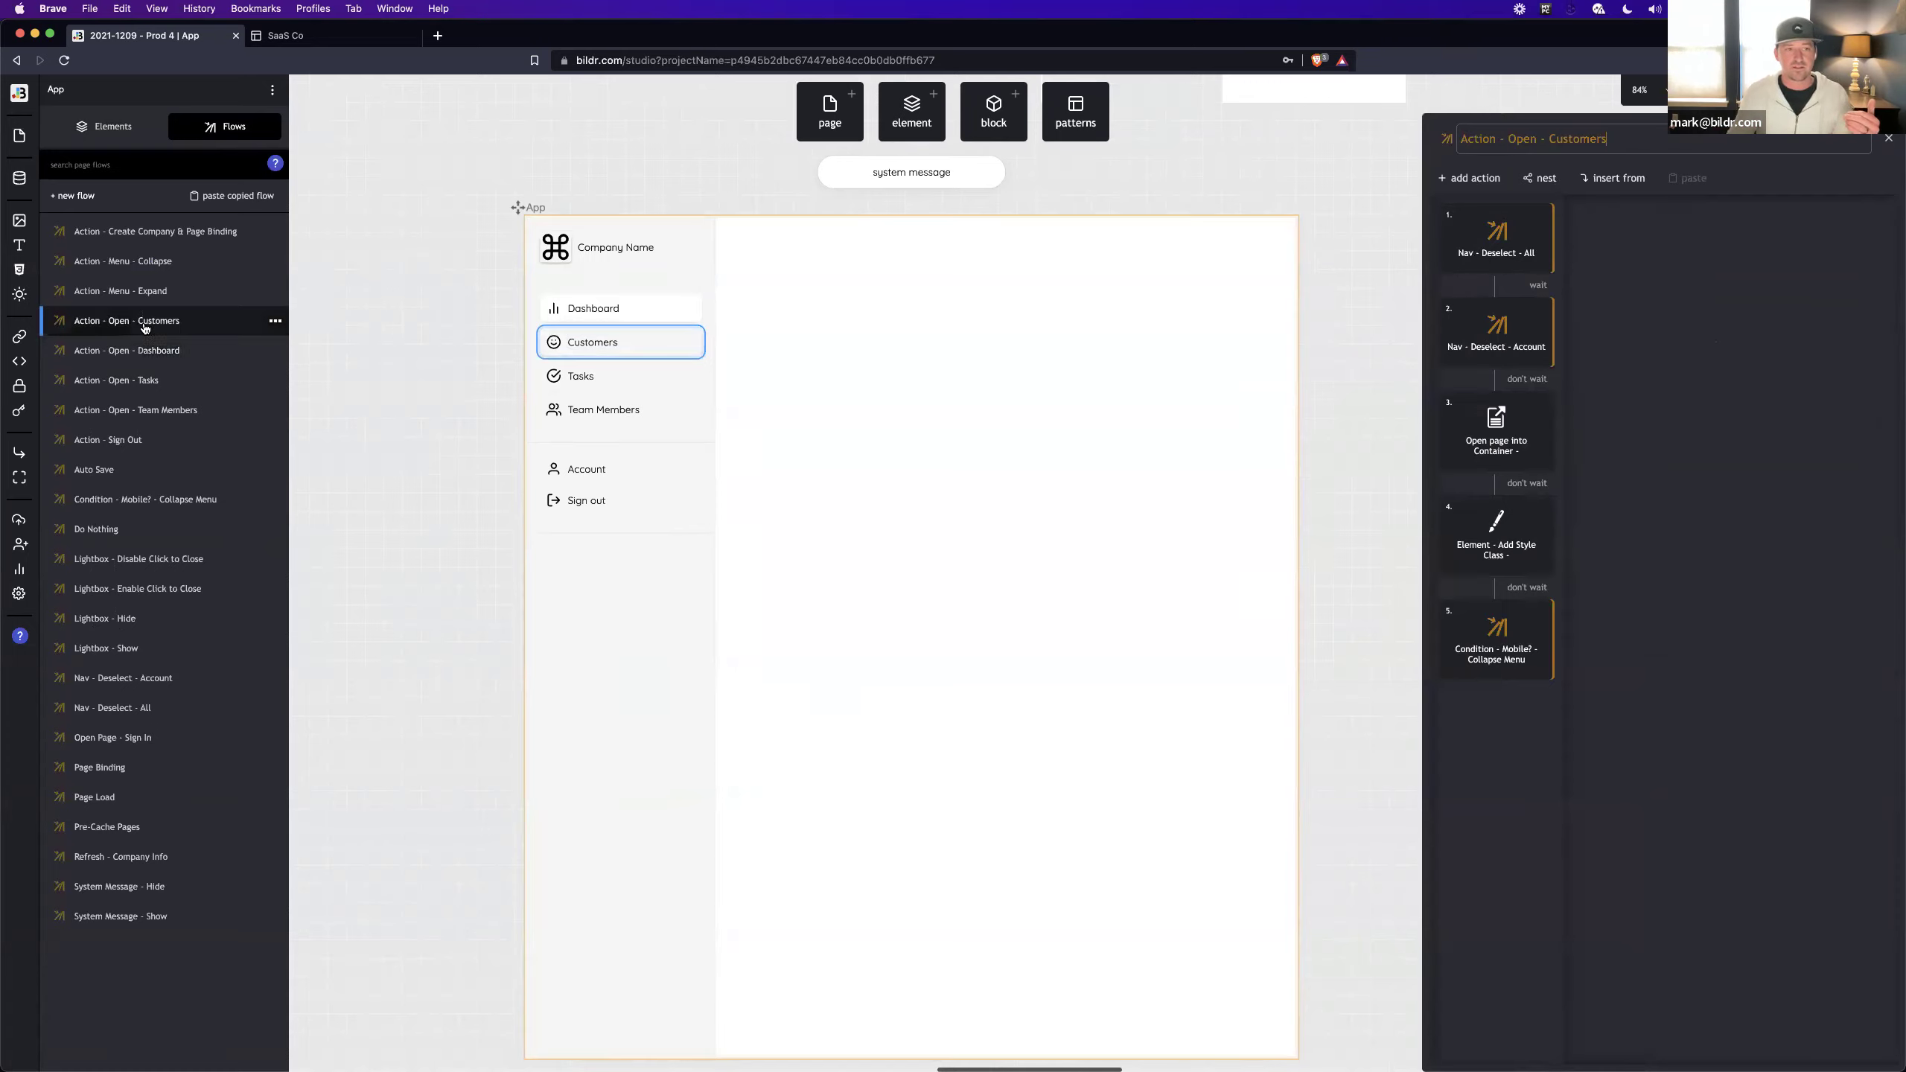
Step: Compare the open-page steps of the Dashboard, Tasks and Customers flows, then view Page Binding
click(150, 356)
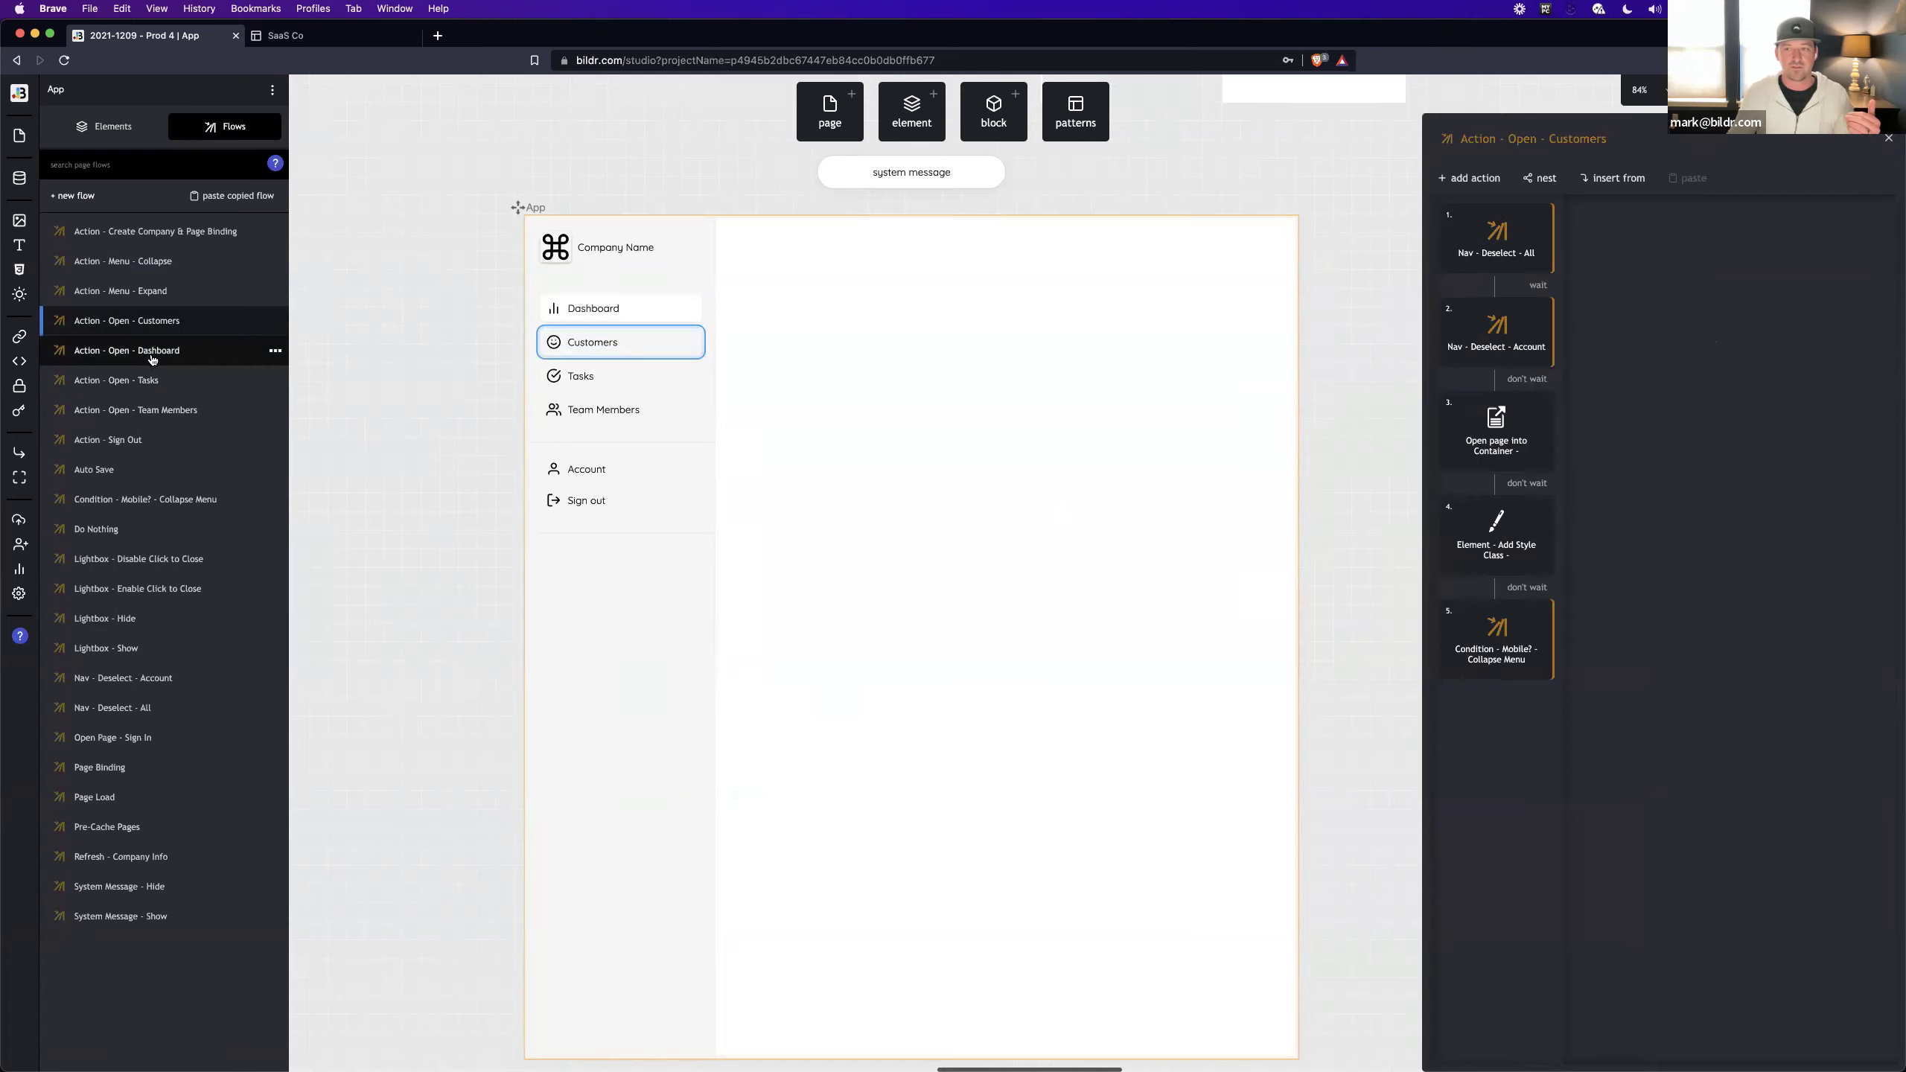
click(150, 378)
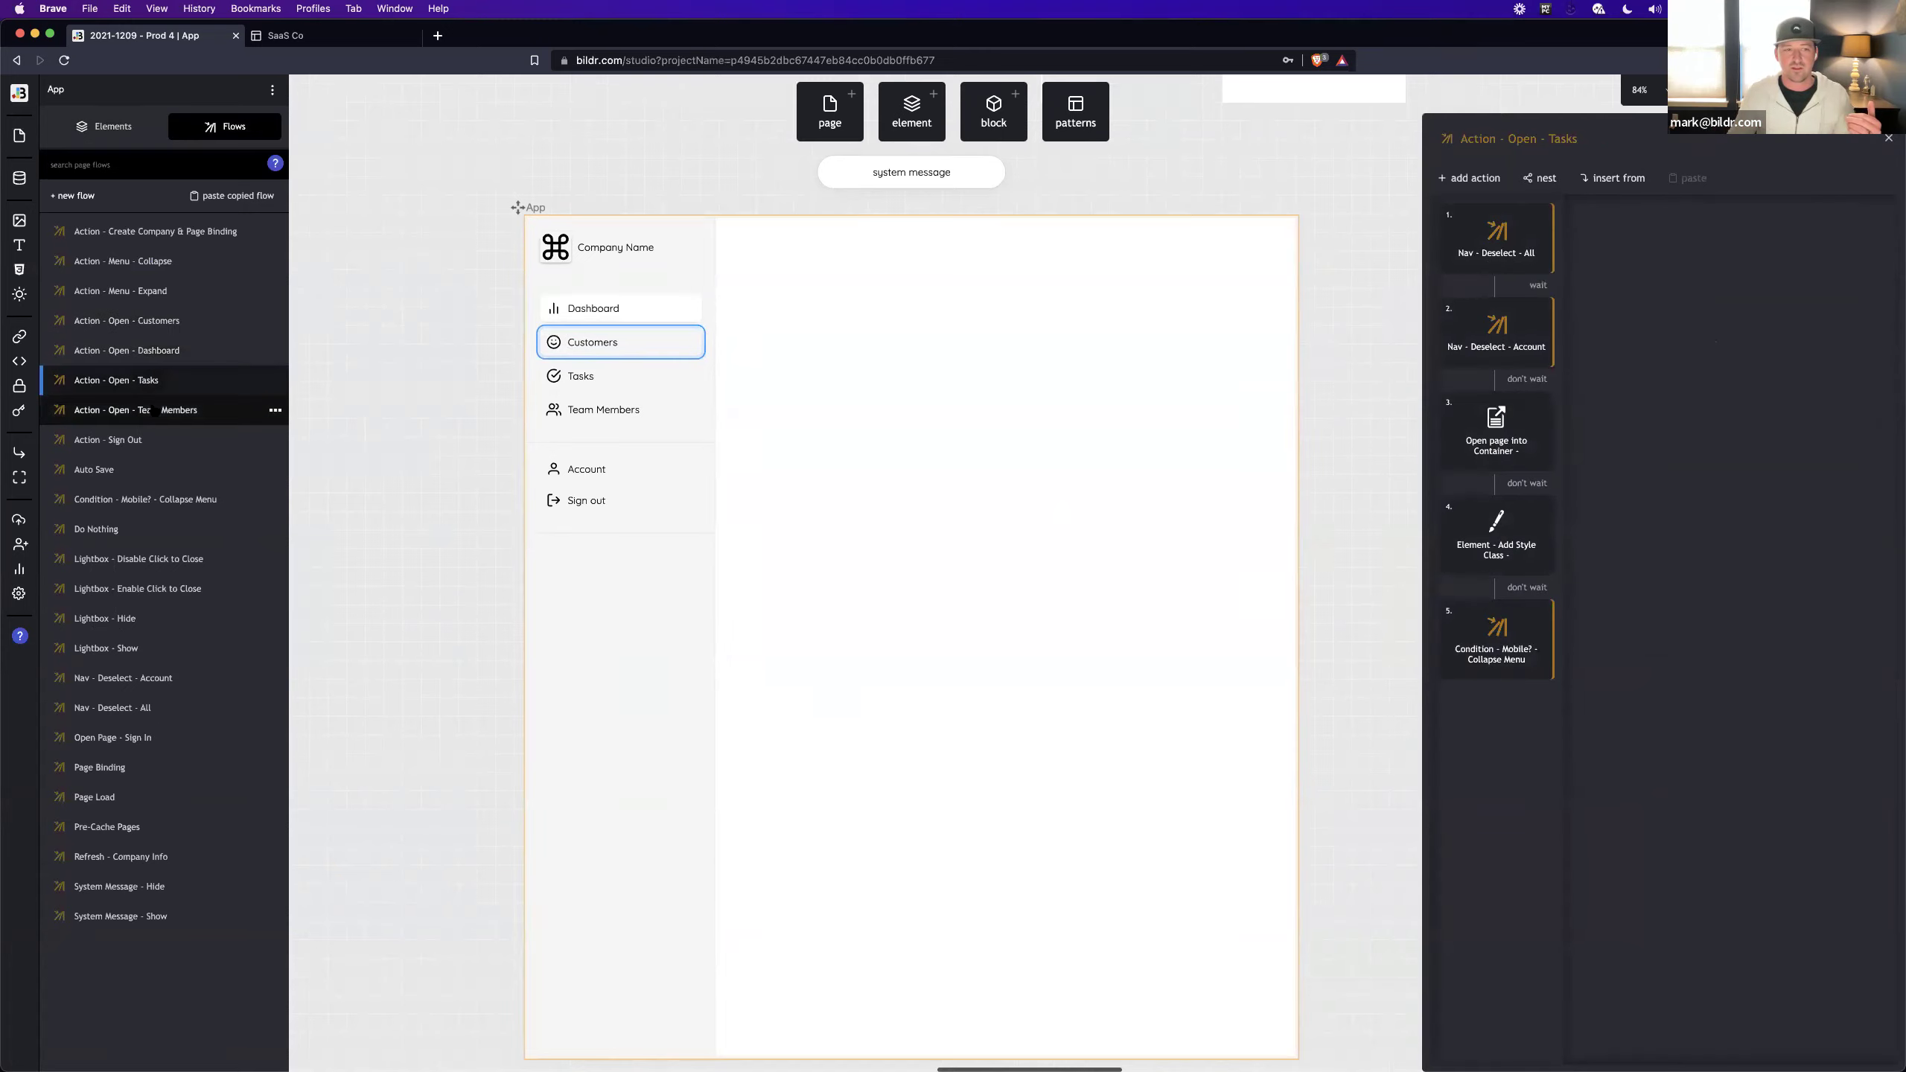
click(154, 355)
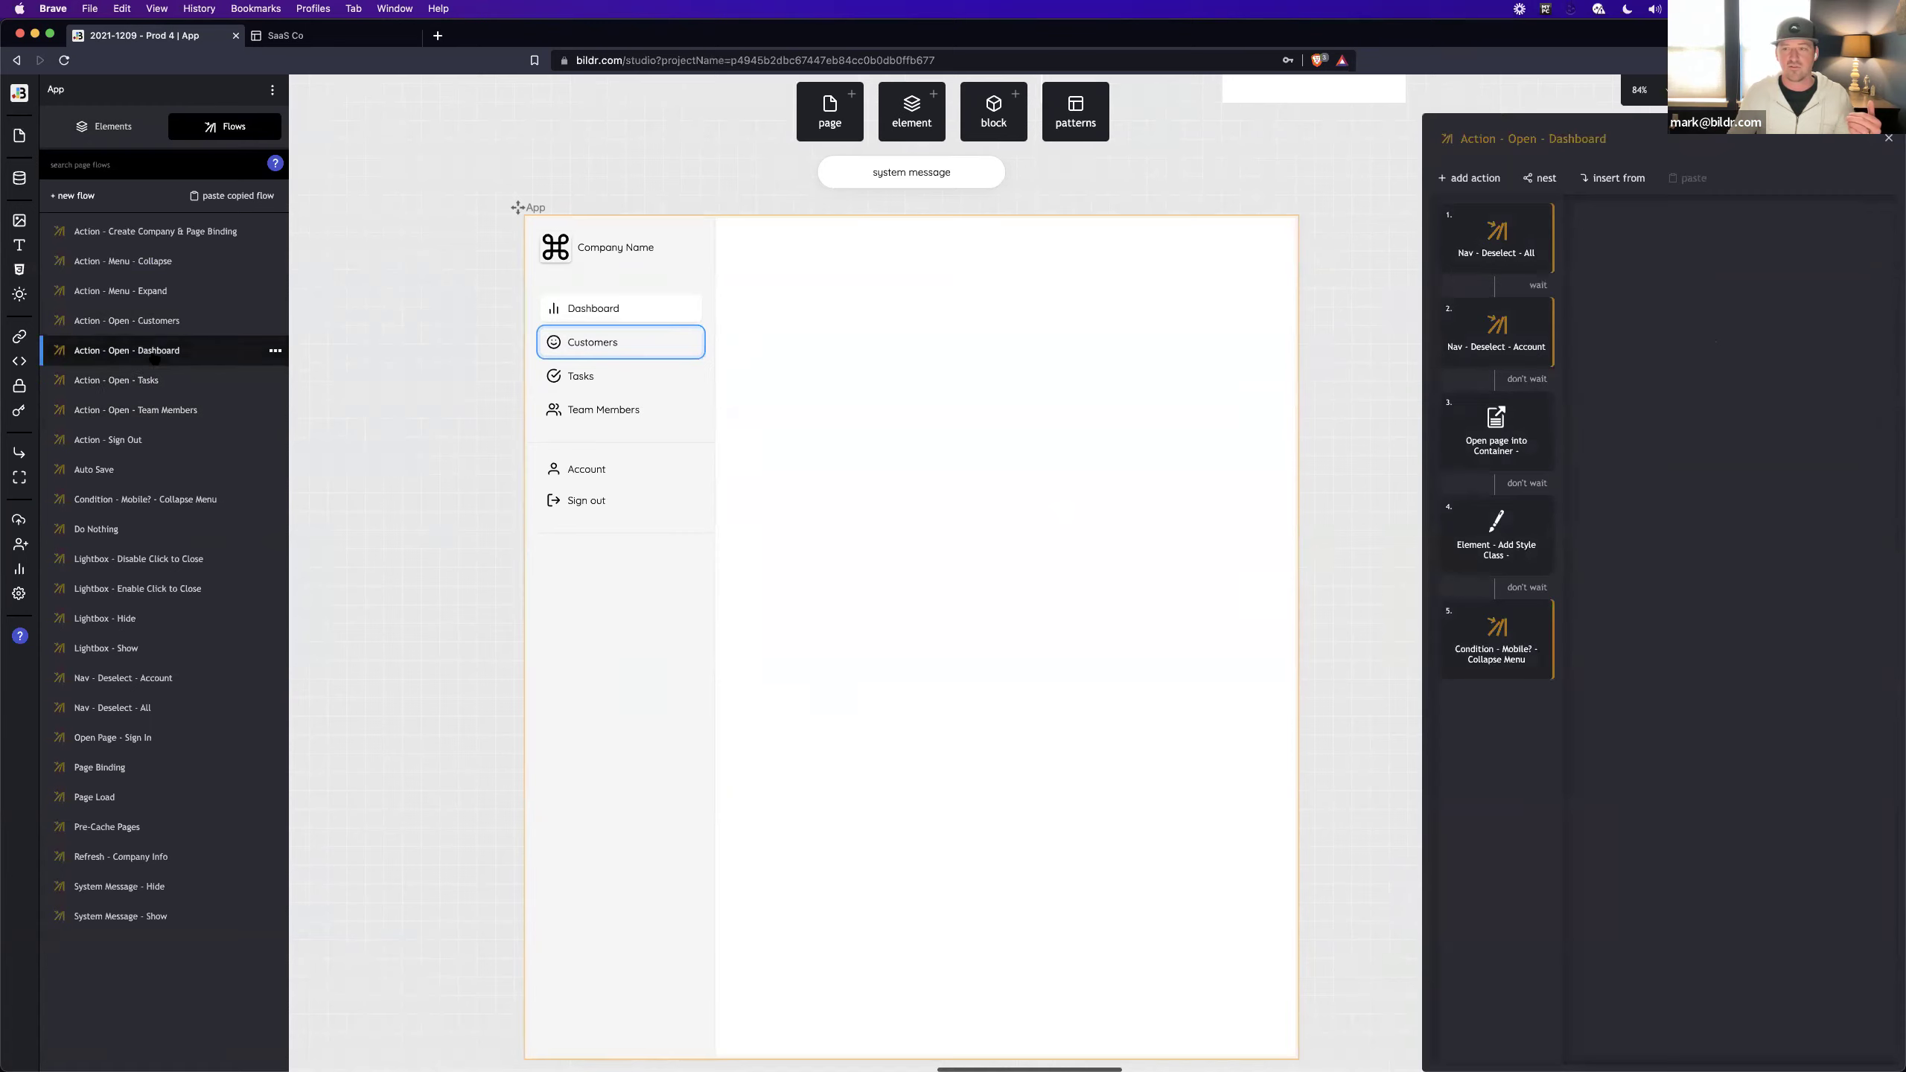
click(1480, 451)
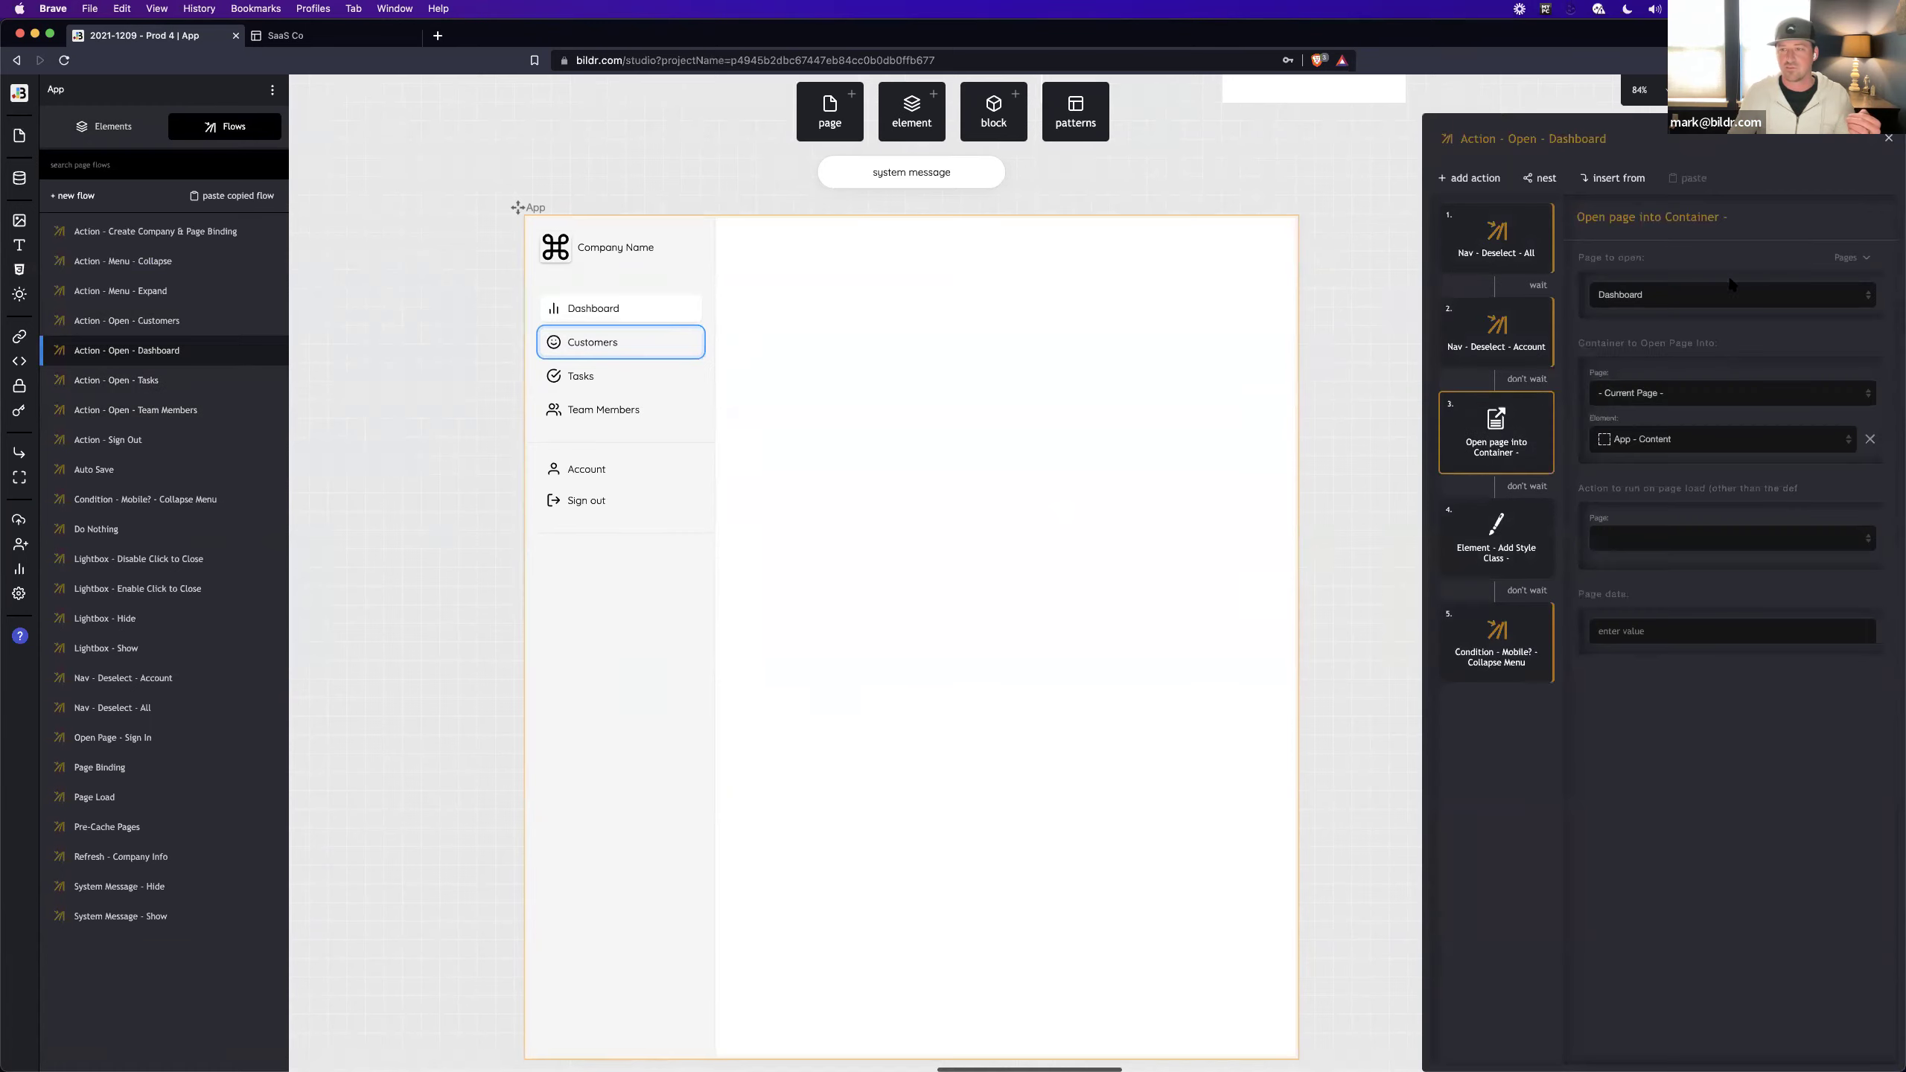
click(119, 320)
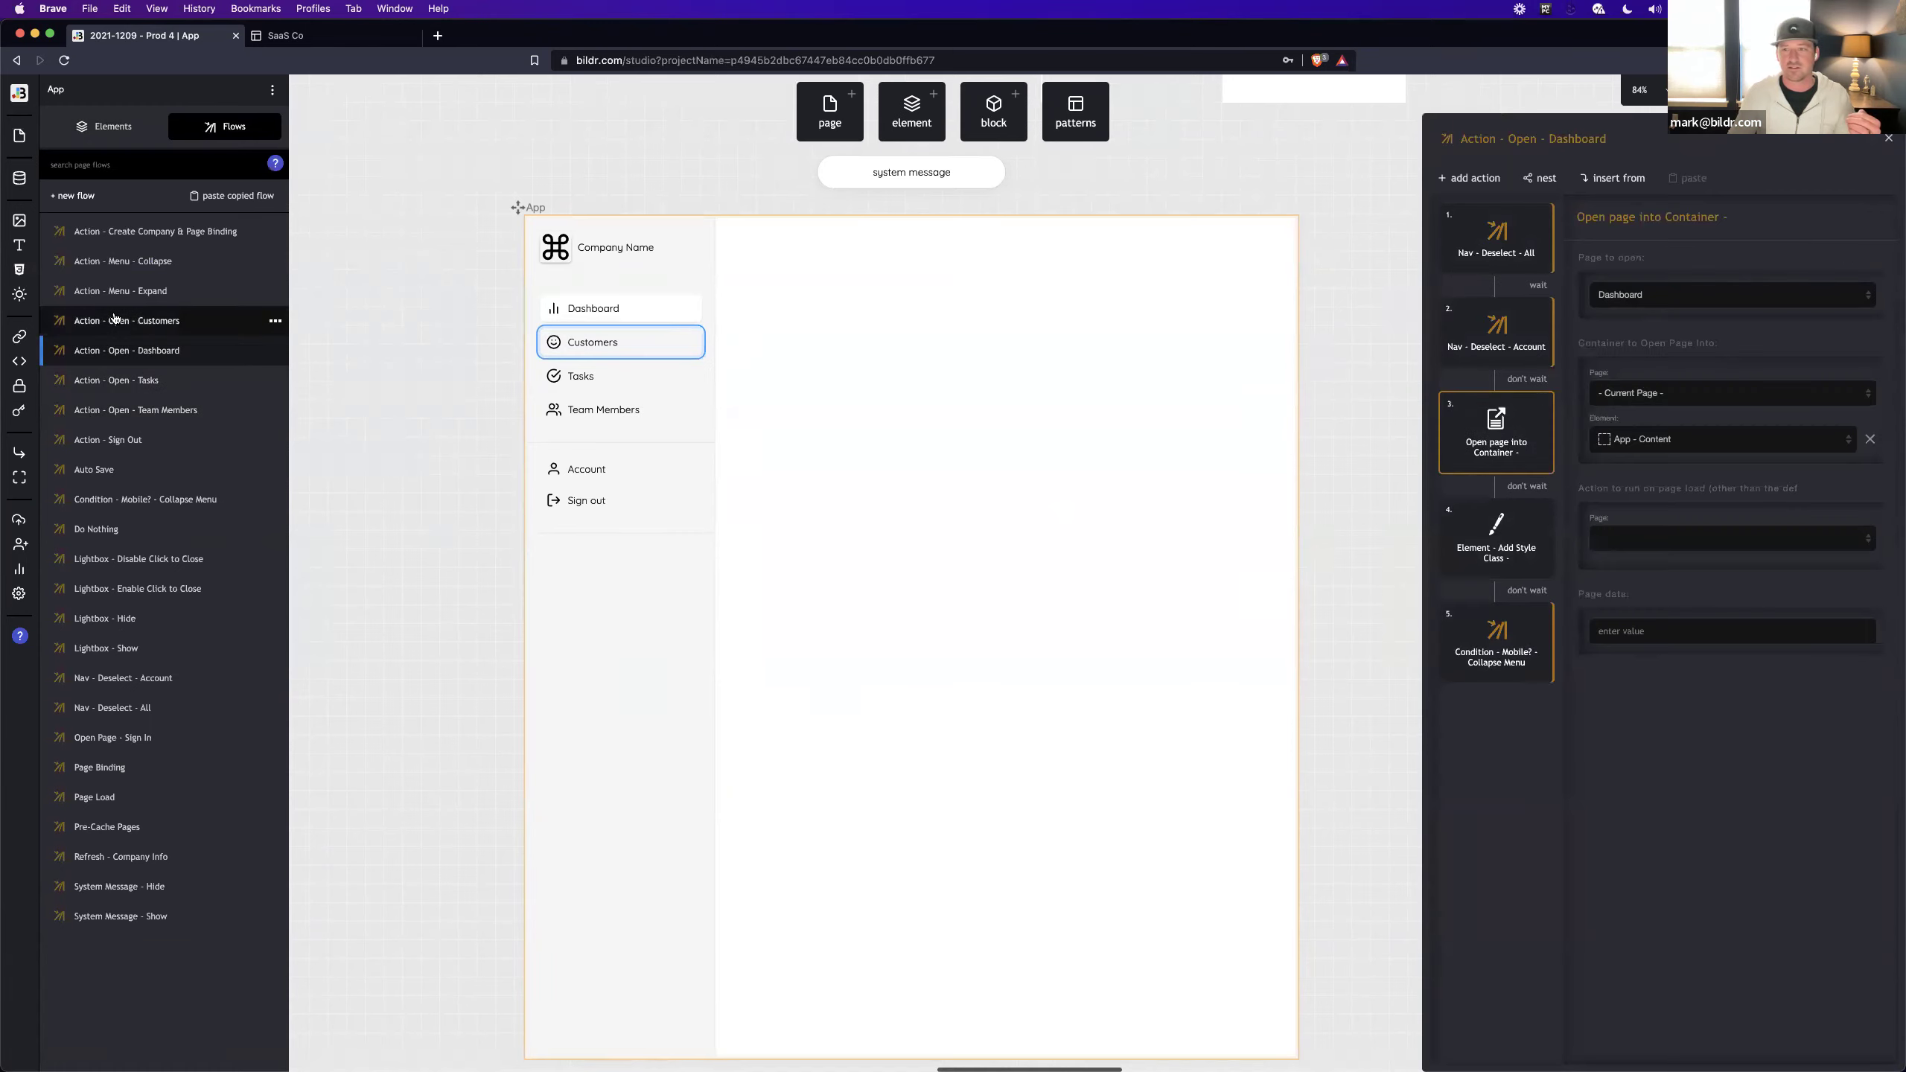
click(1505, 449)
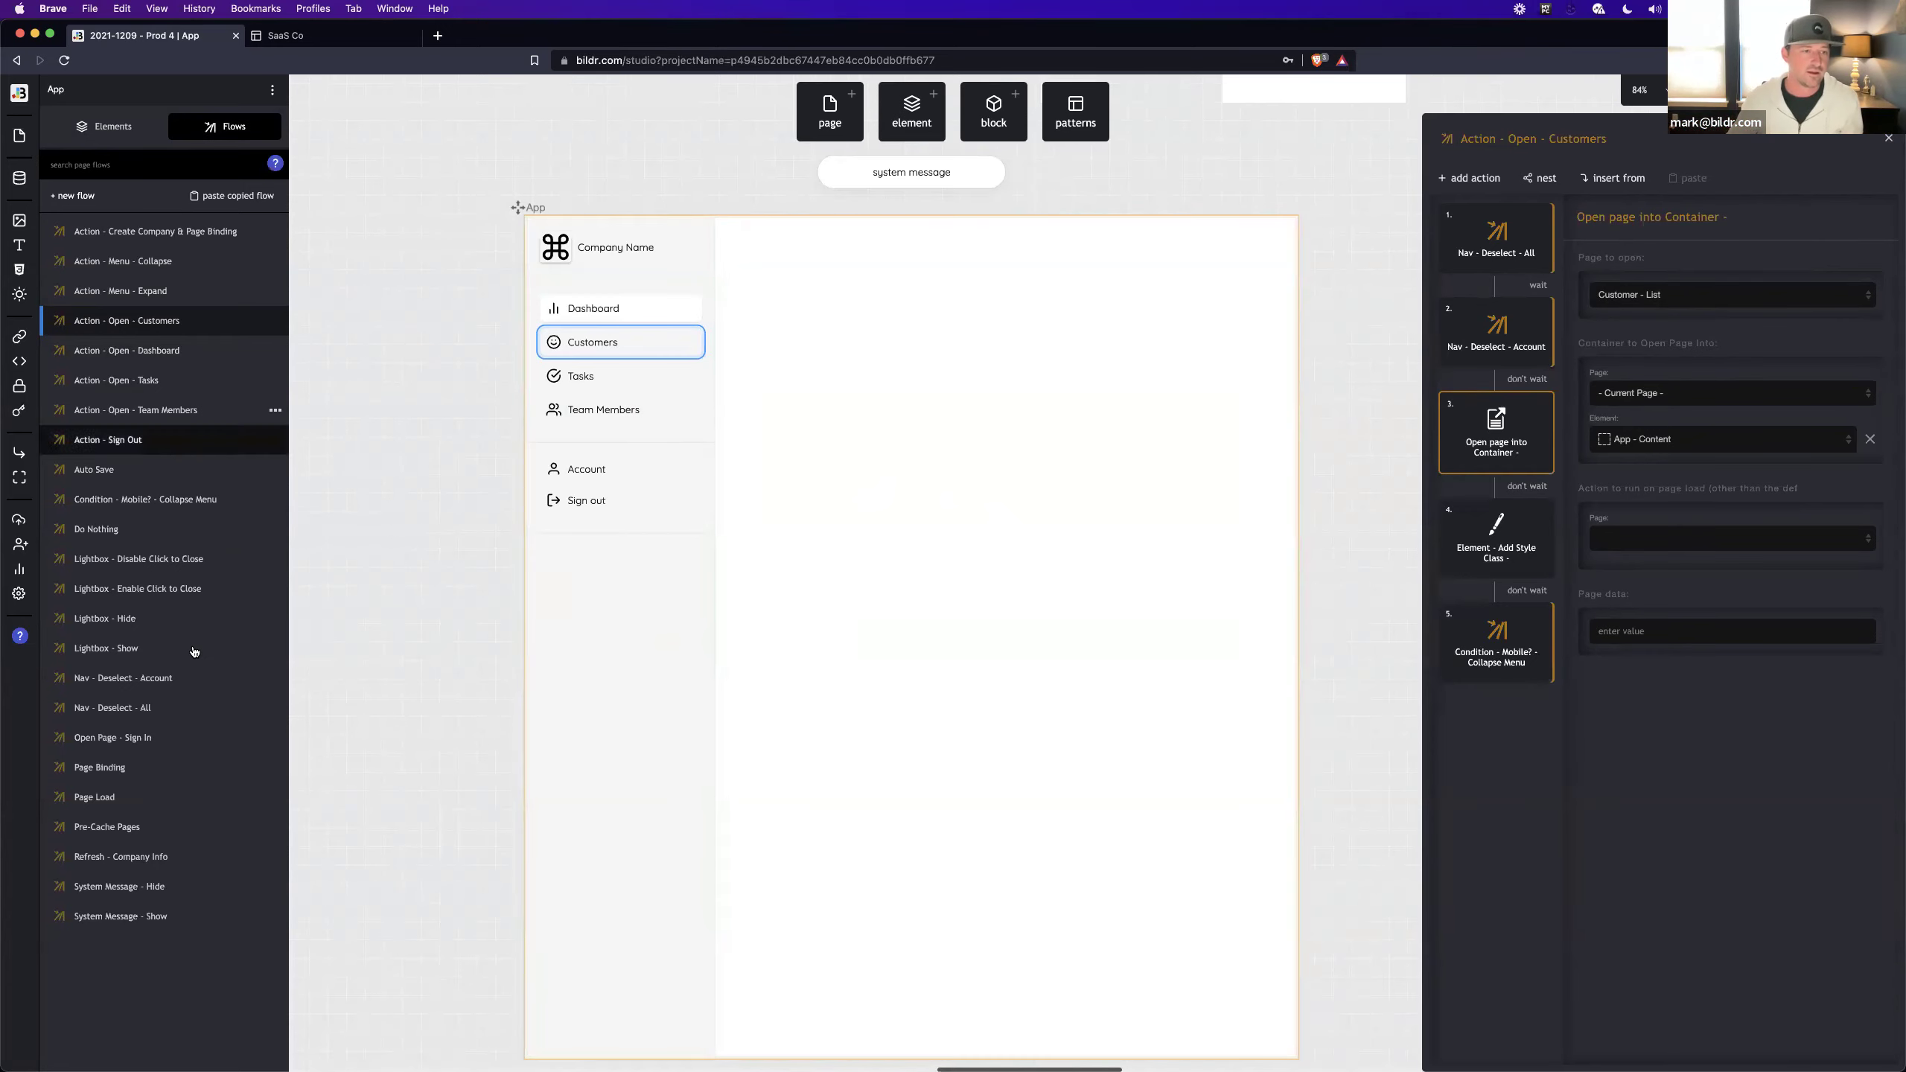
click(164, 767)
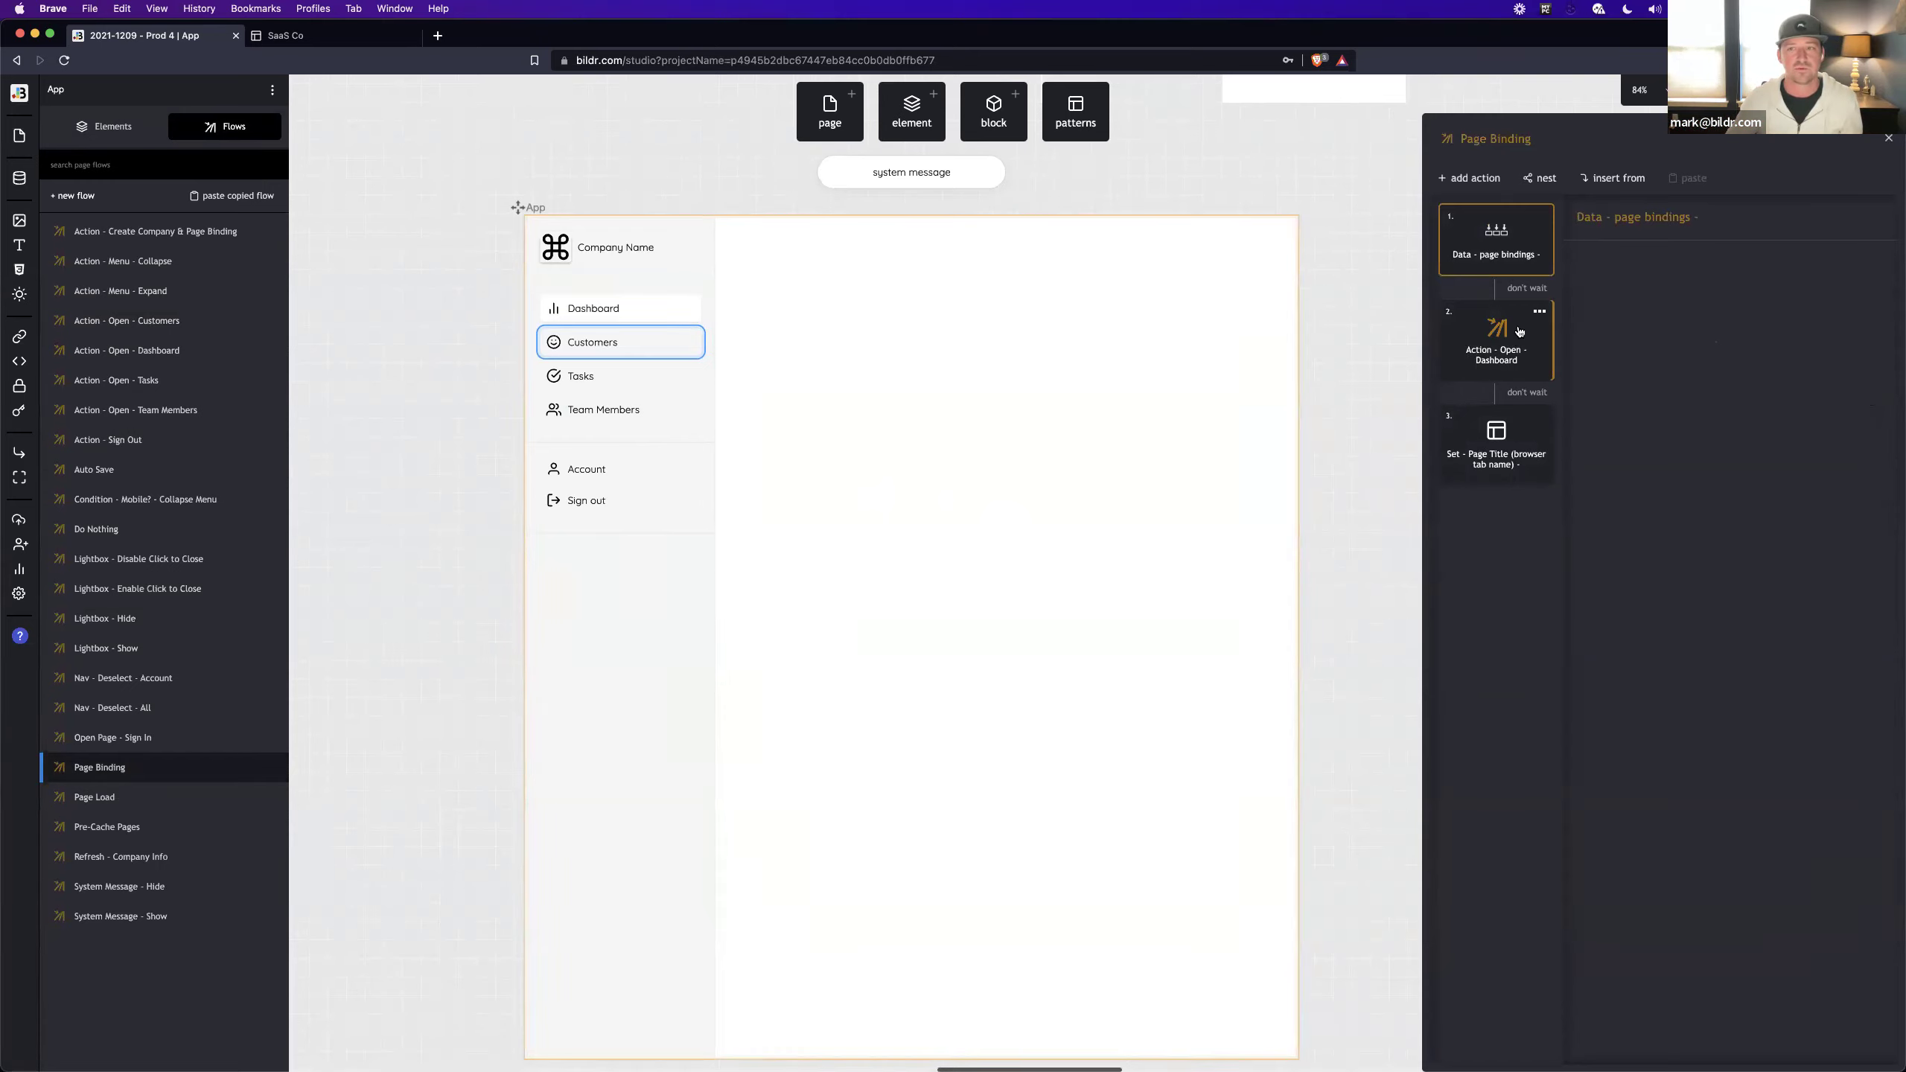
Step: Remove step 2's open-Dashboard group and add a Condition - switch action in its place
click(1539, 314)
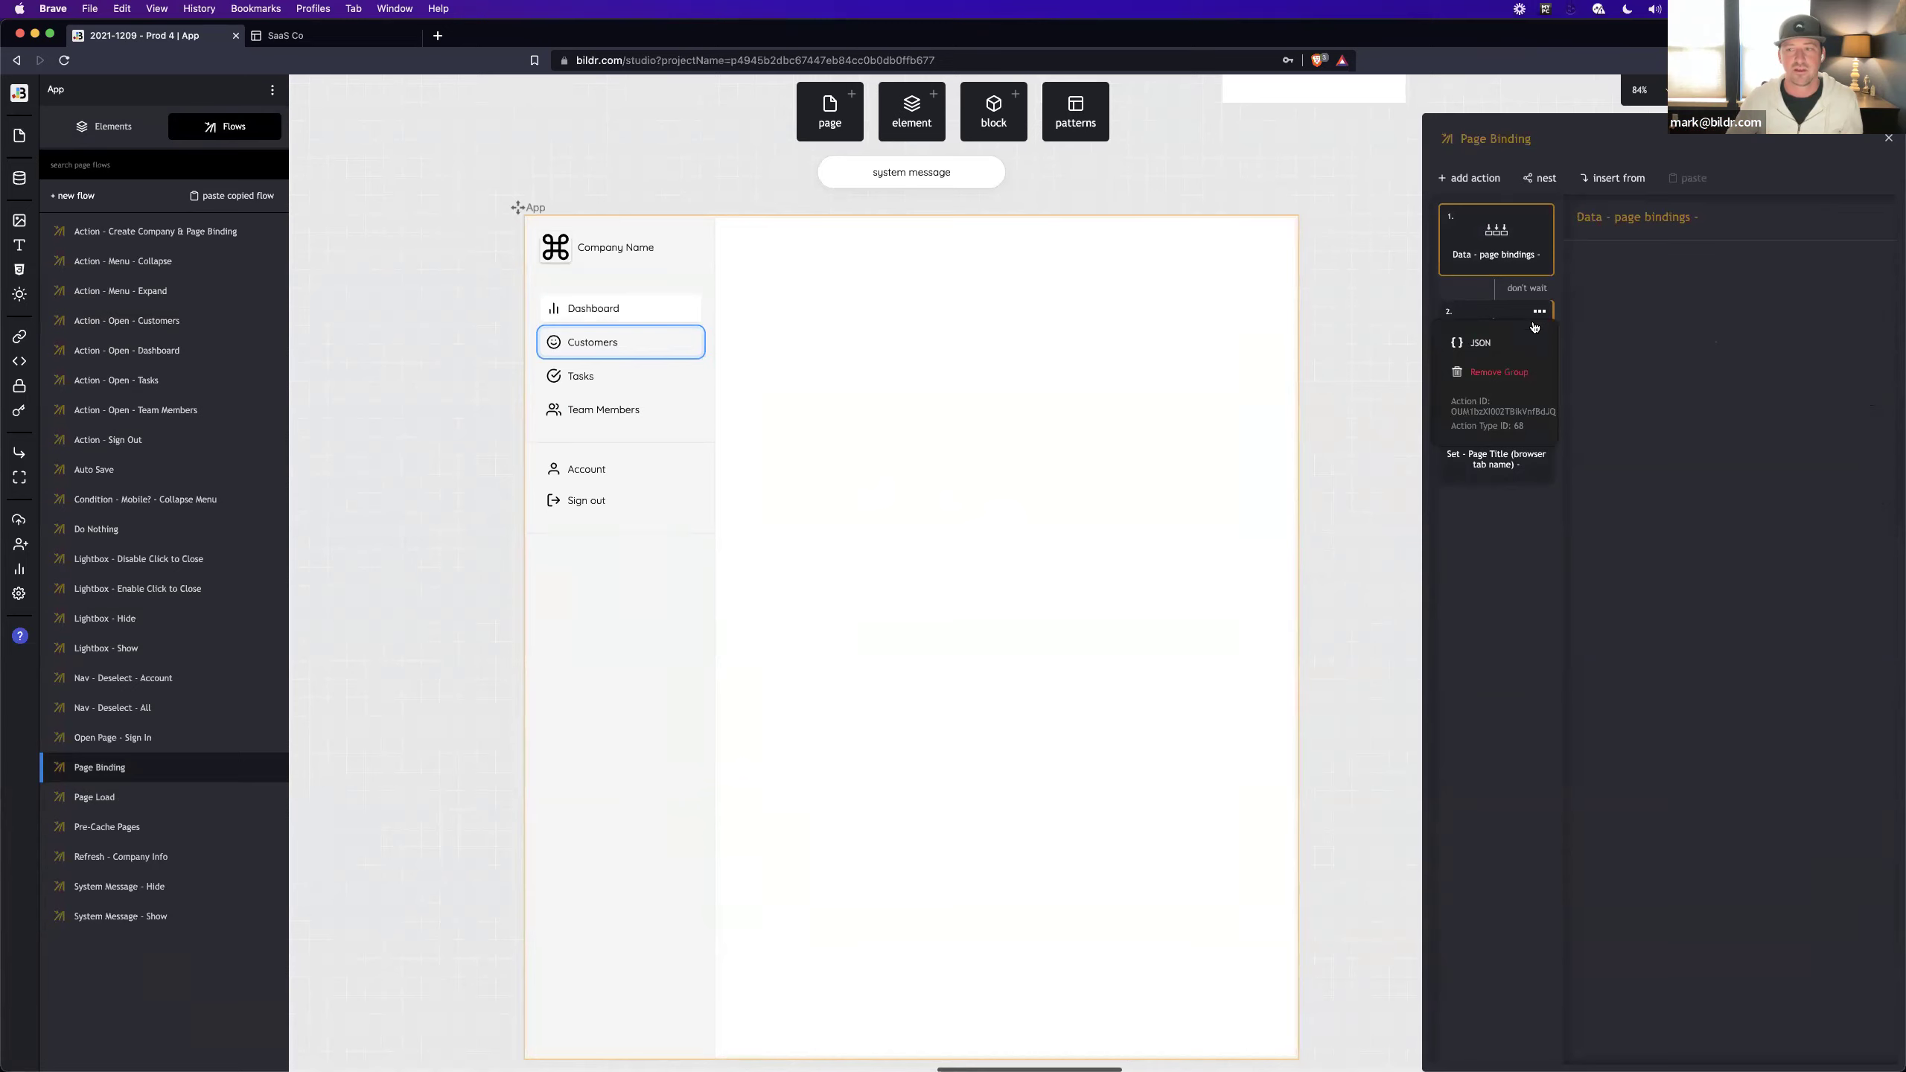
click(1527, 372)
click(1473, 178)
text(s)
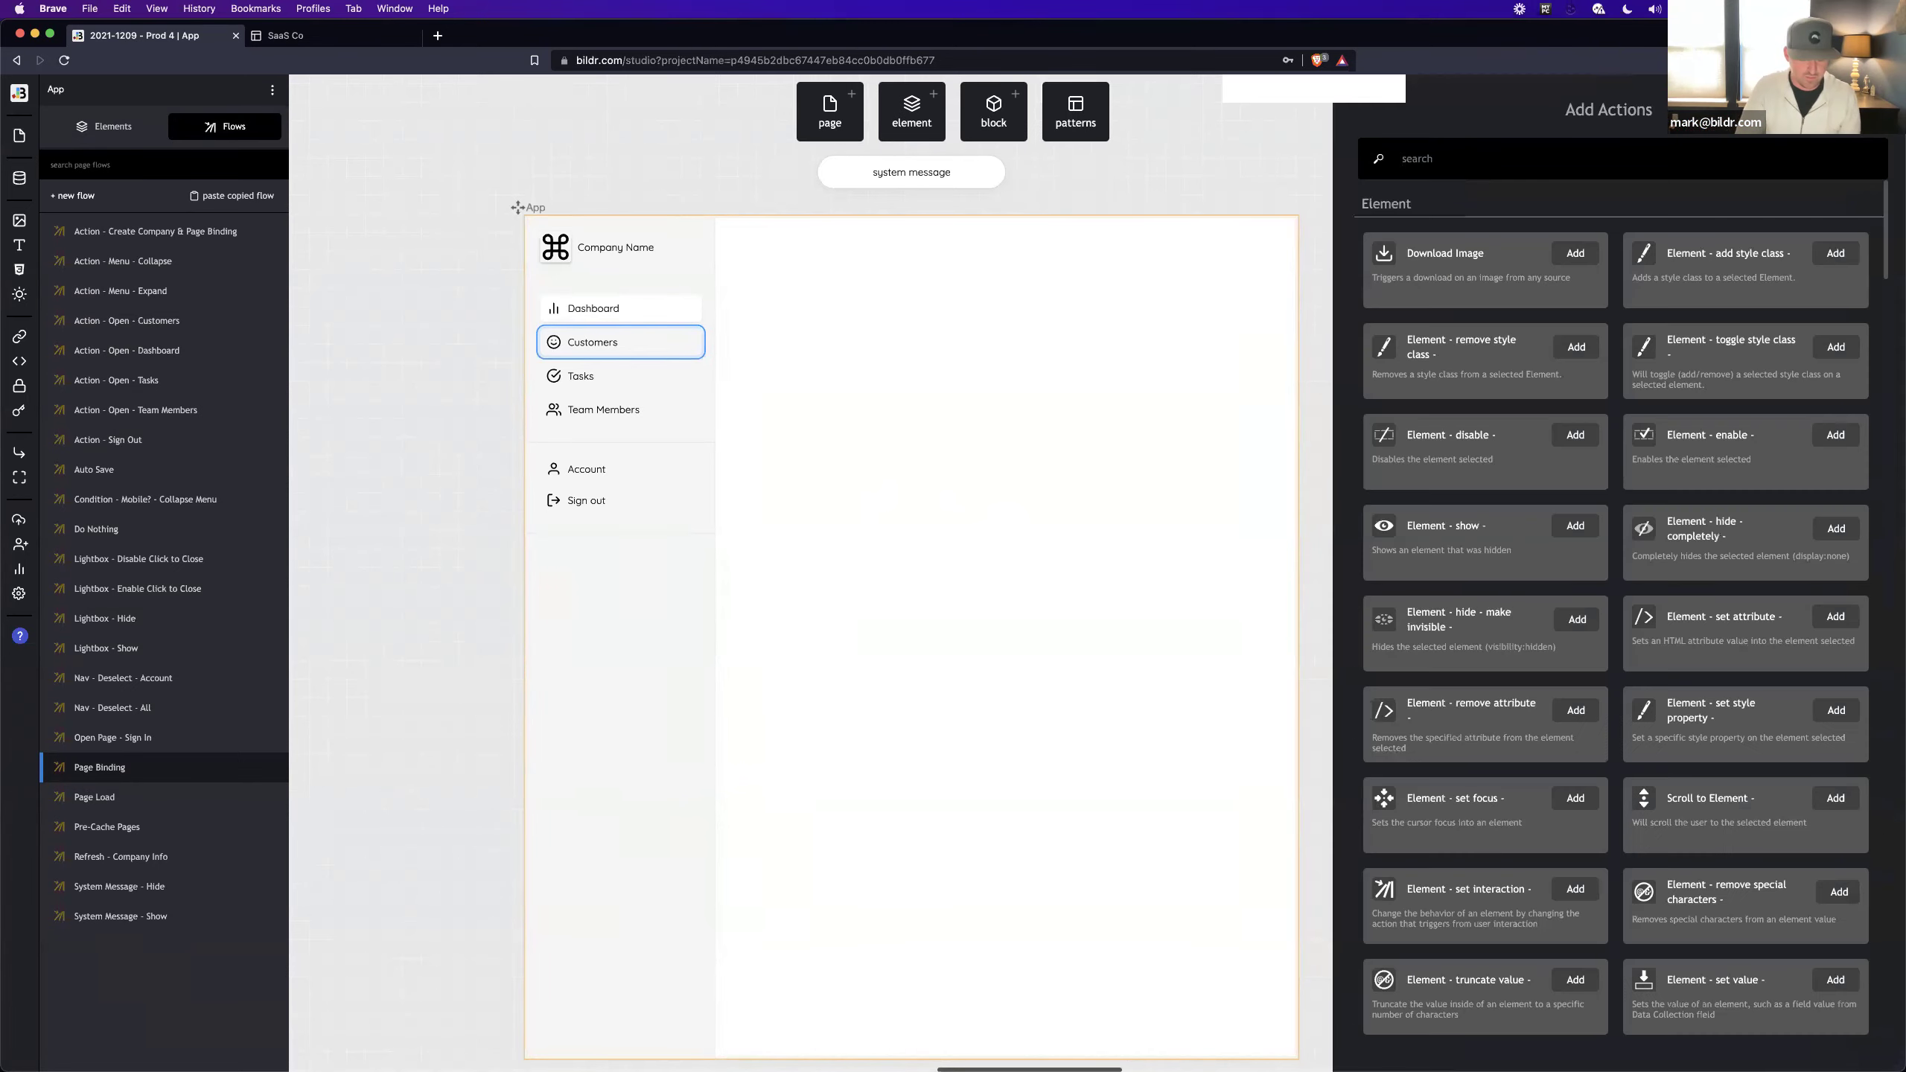
text(wit)
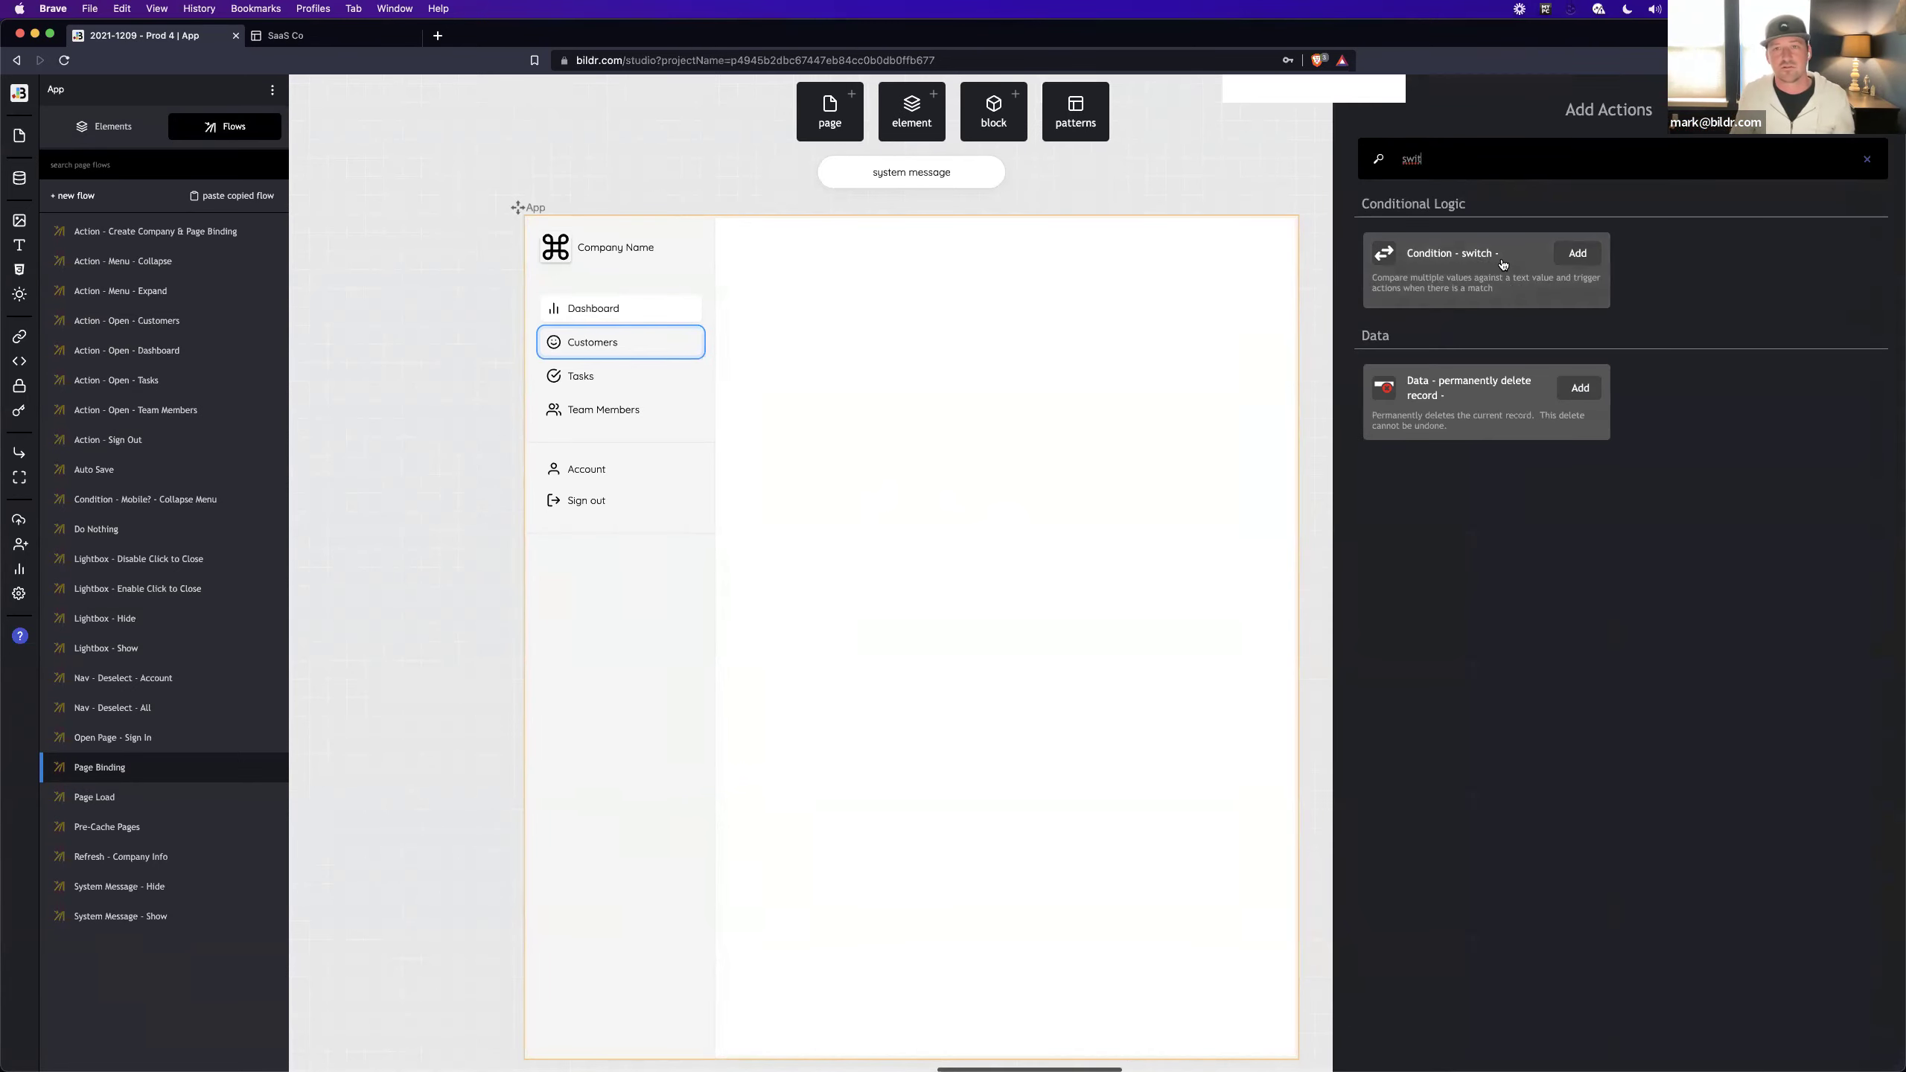
click(1502, 267)
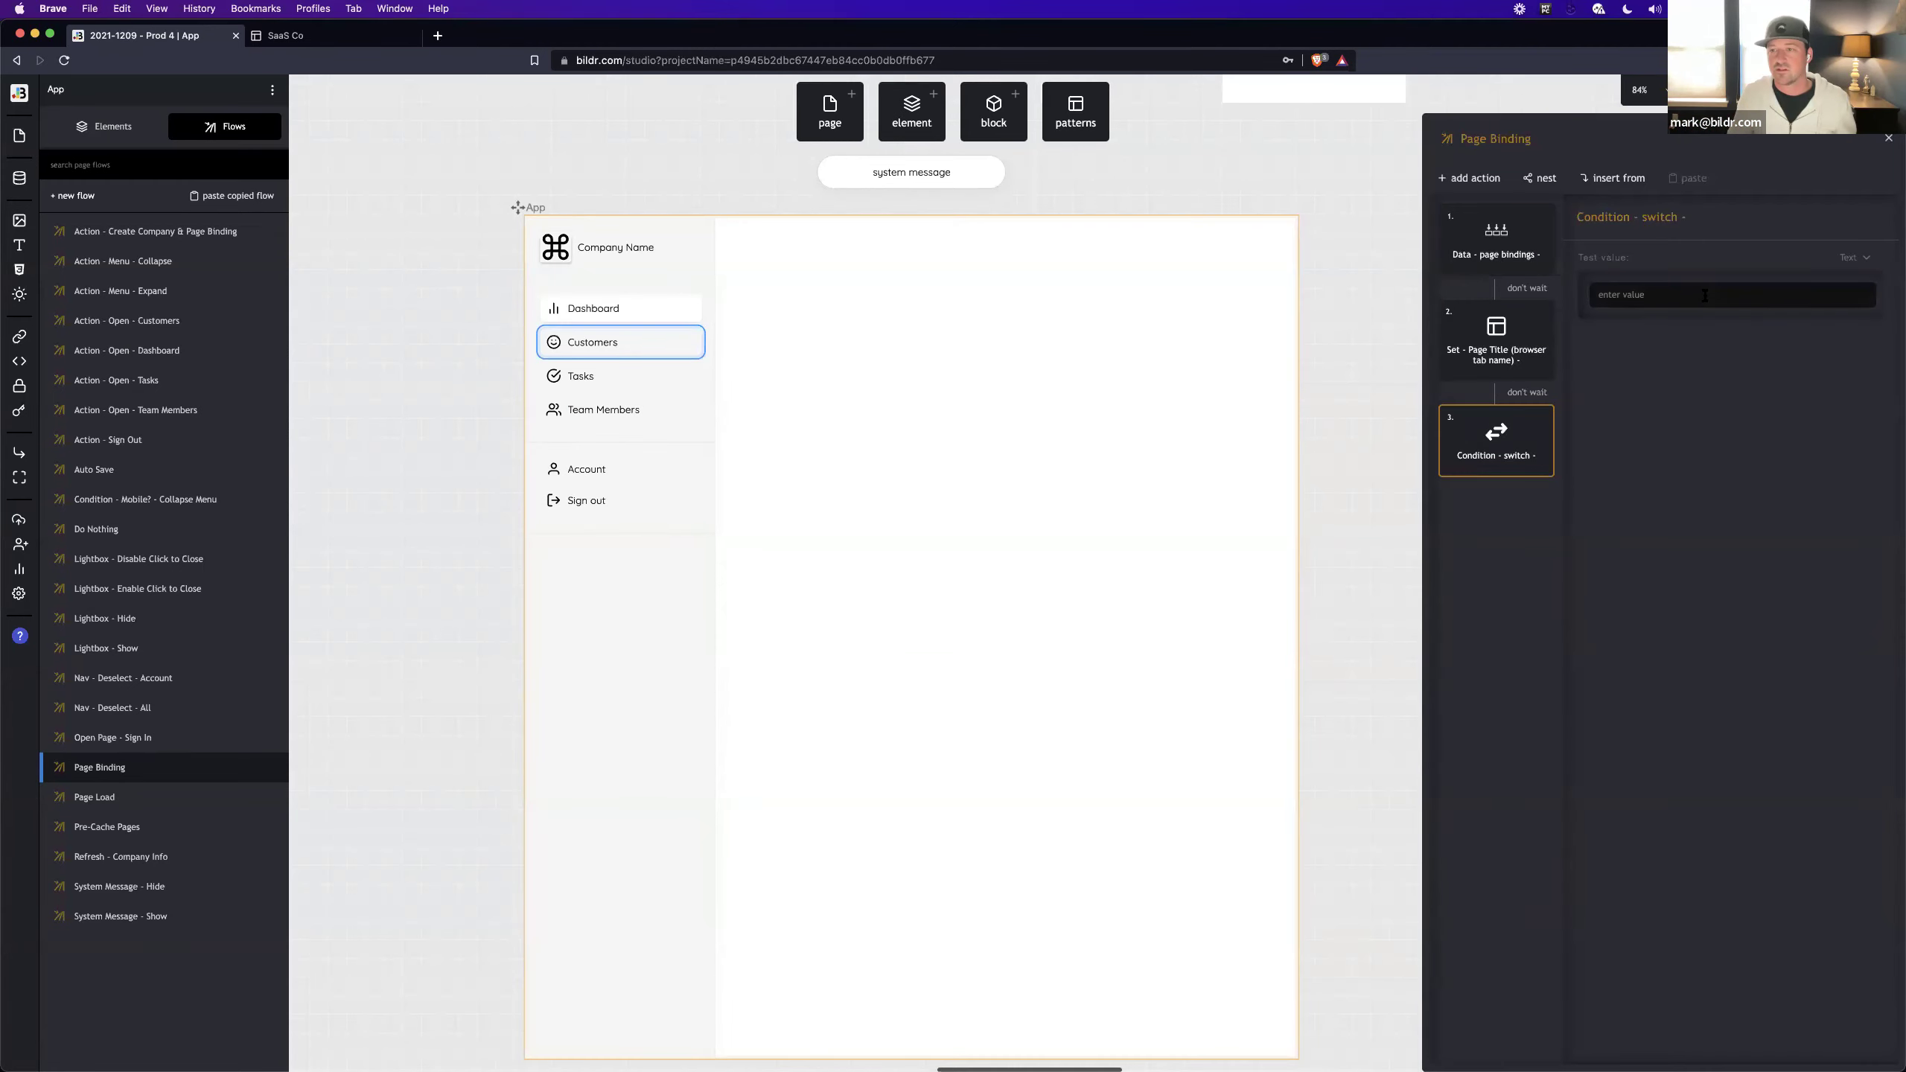
Step: Set the switch to test Request Segment # 0, with Open Dashboard as the no-match action
click(1842, 261)
scroll(1809, 450, down, 2)
scroll(1810, 450, down, 2)
scroll(1810, 450, down, 1)
scroll(1811, 450, down, 1)
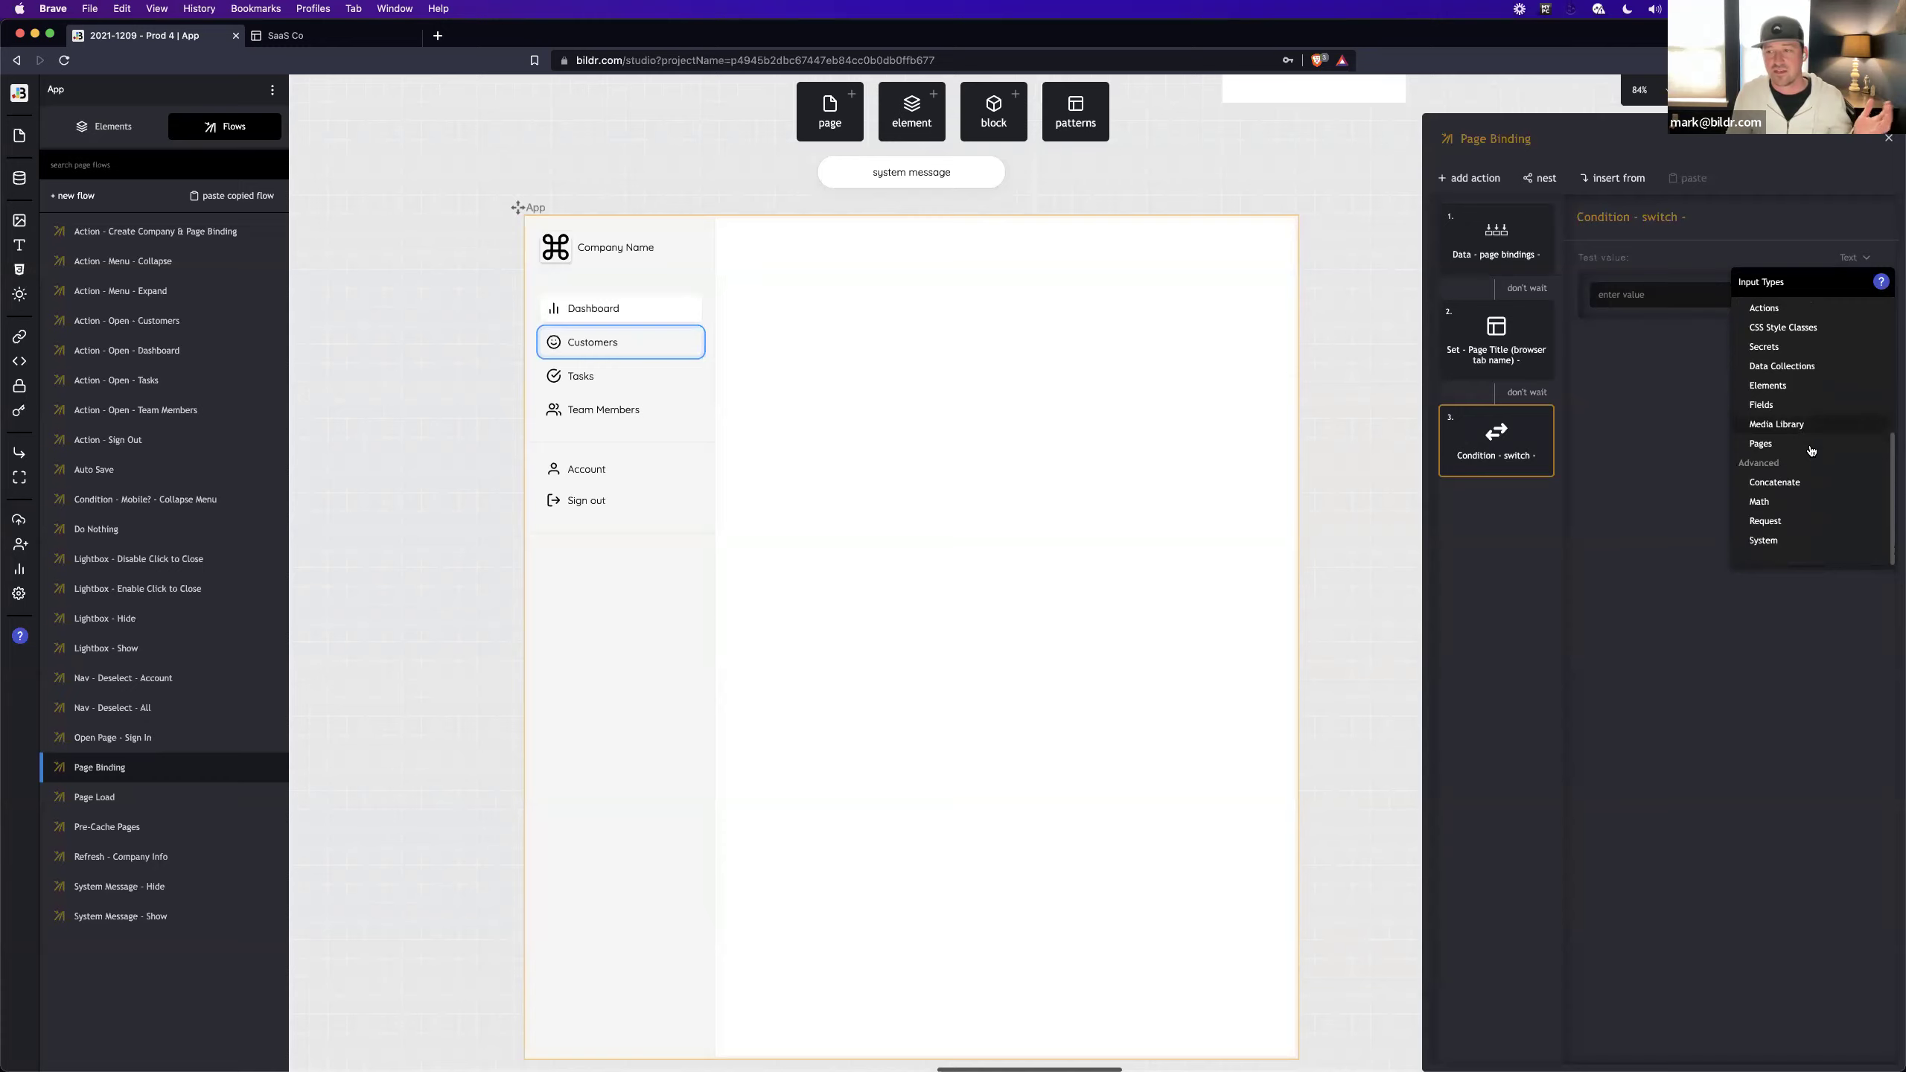
click(1804, 525)
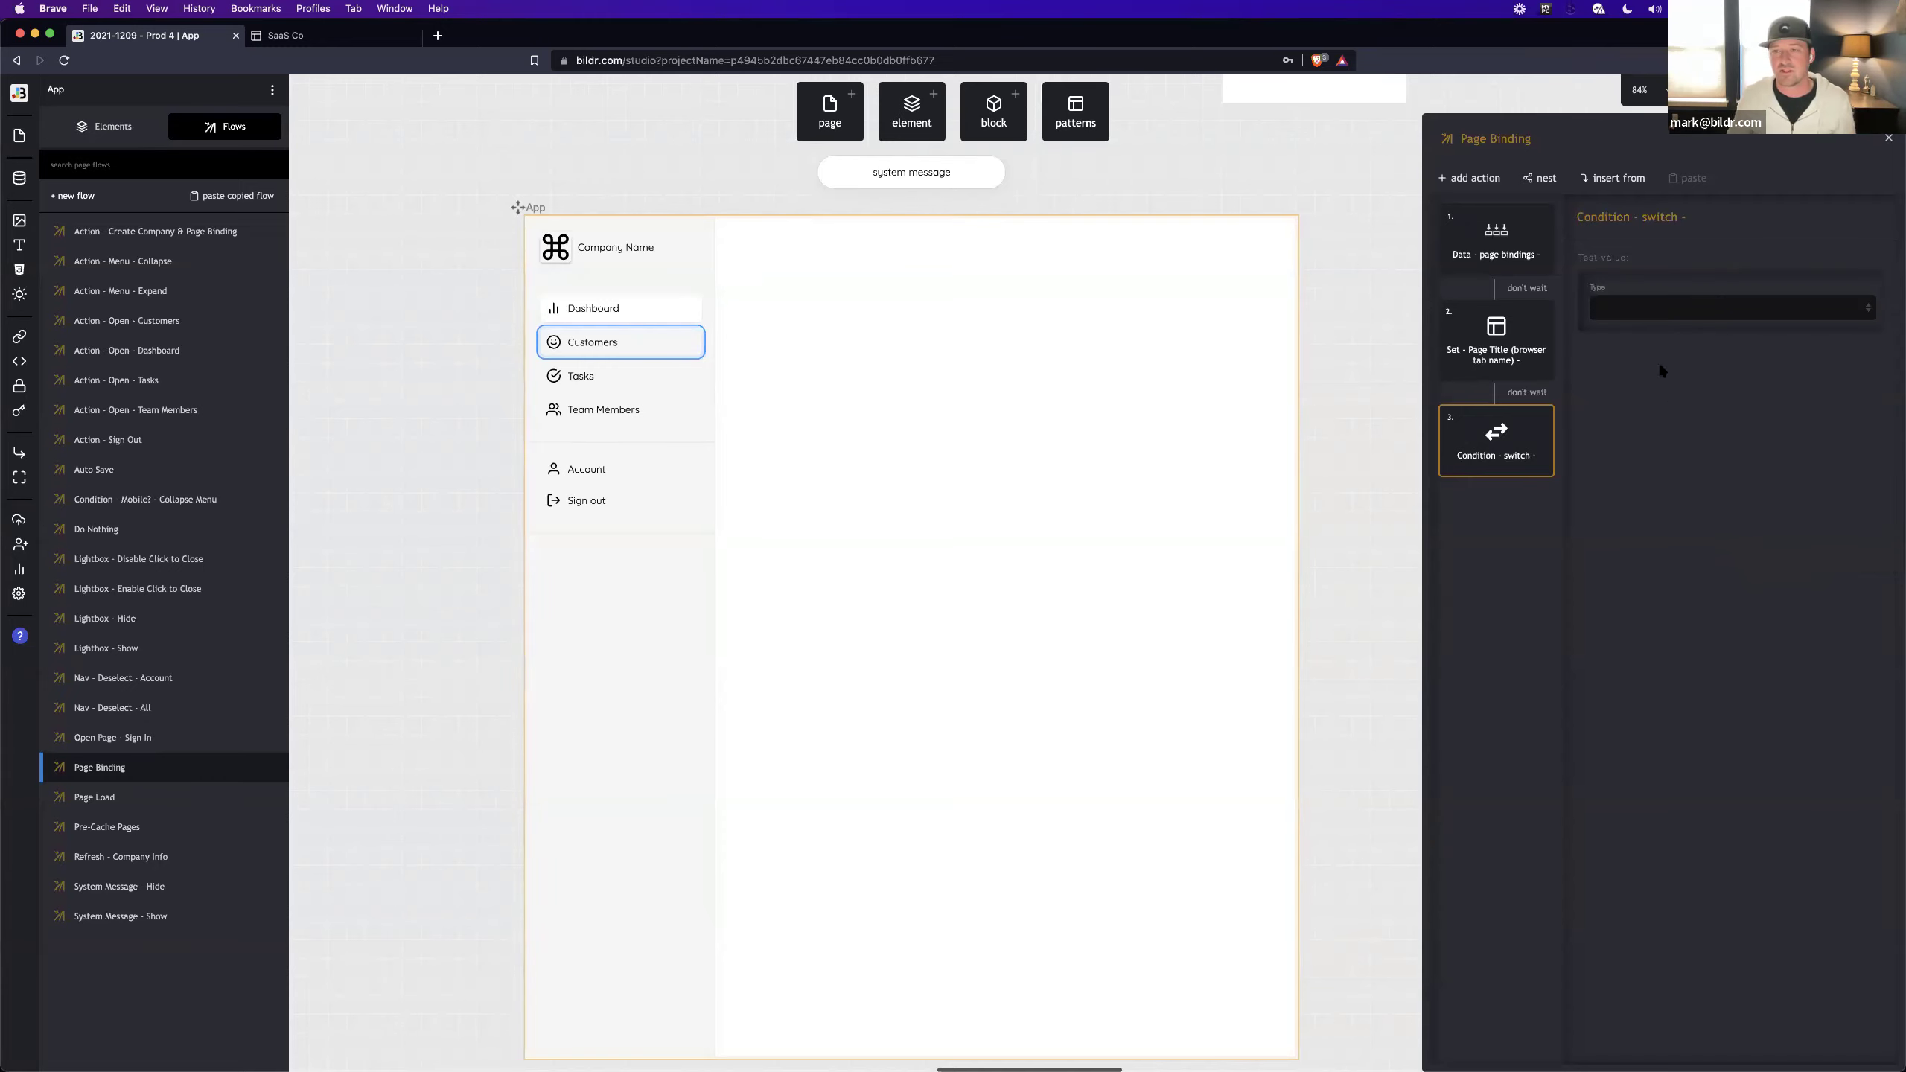
click(1659, 310)
click(1674, 323)
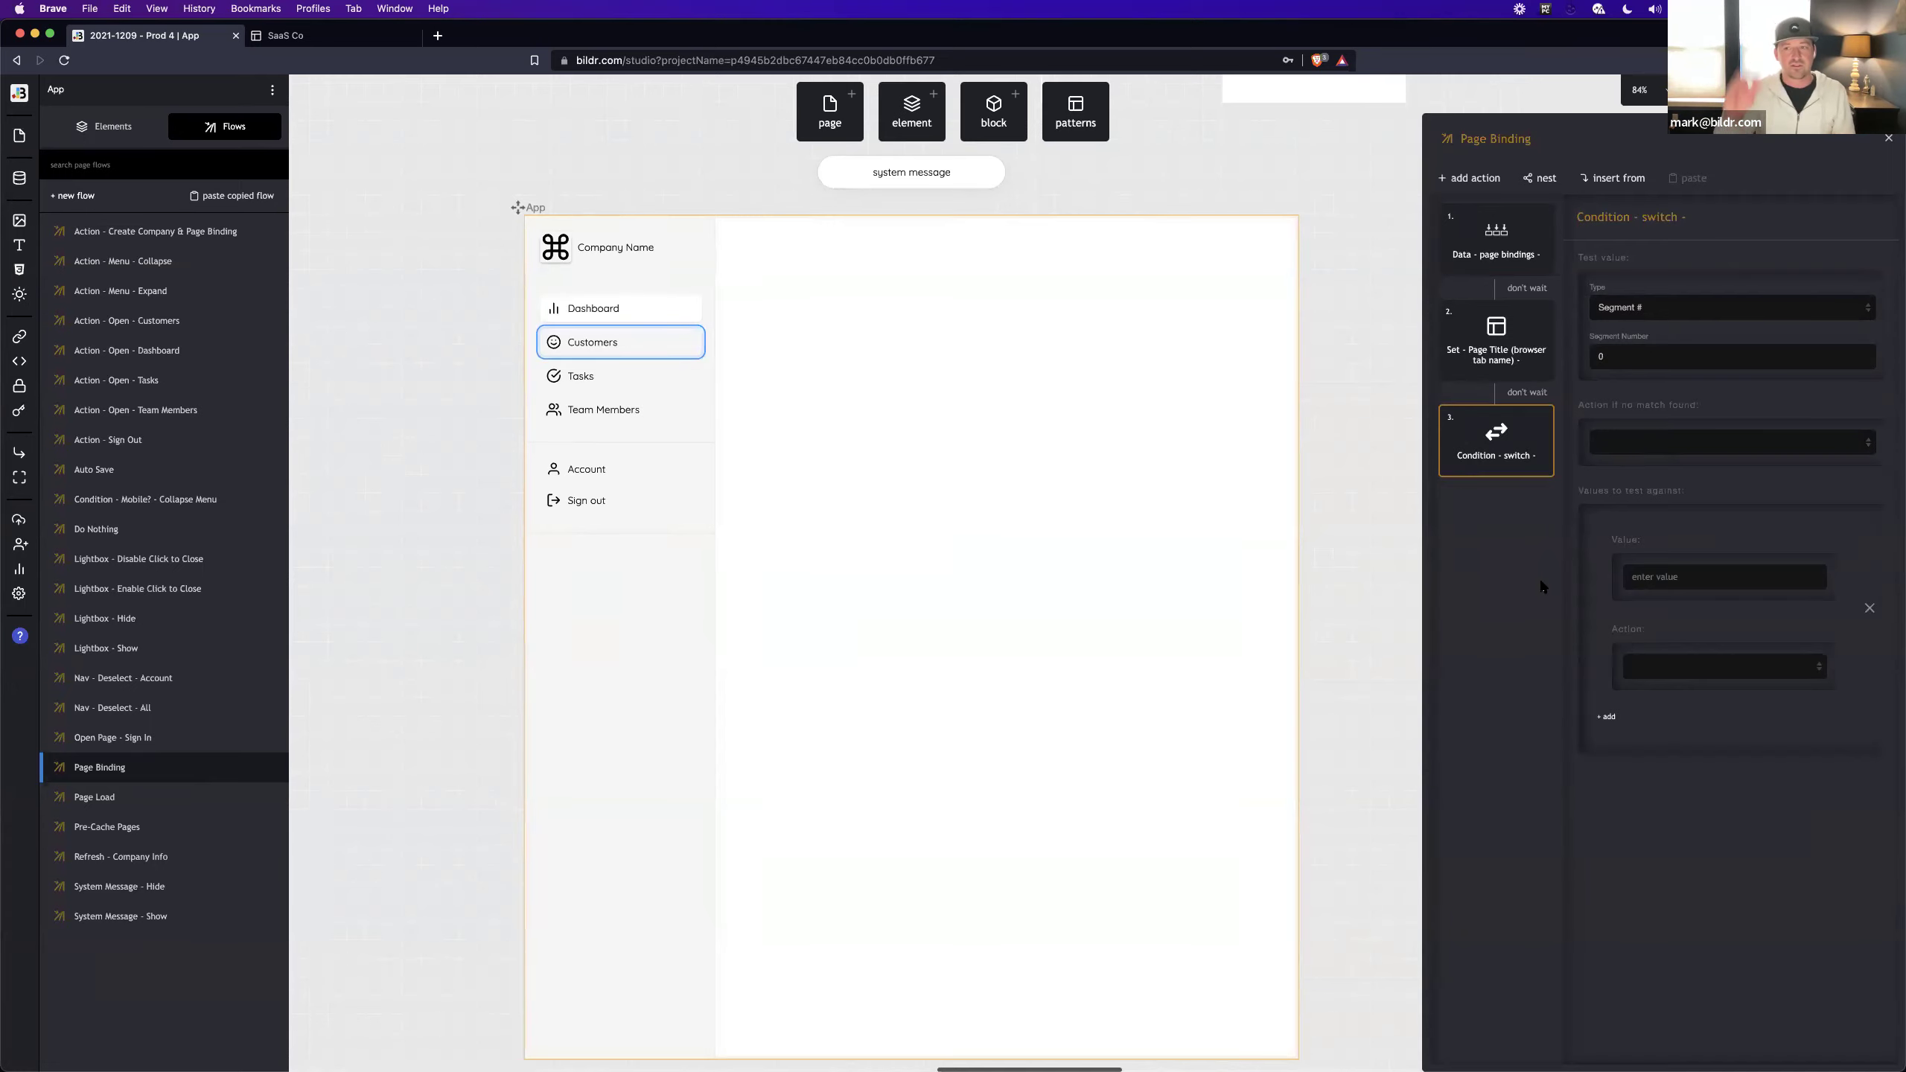
click(1693, 442)
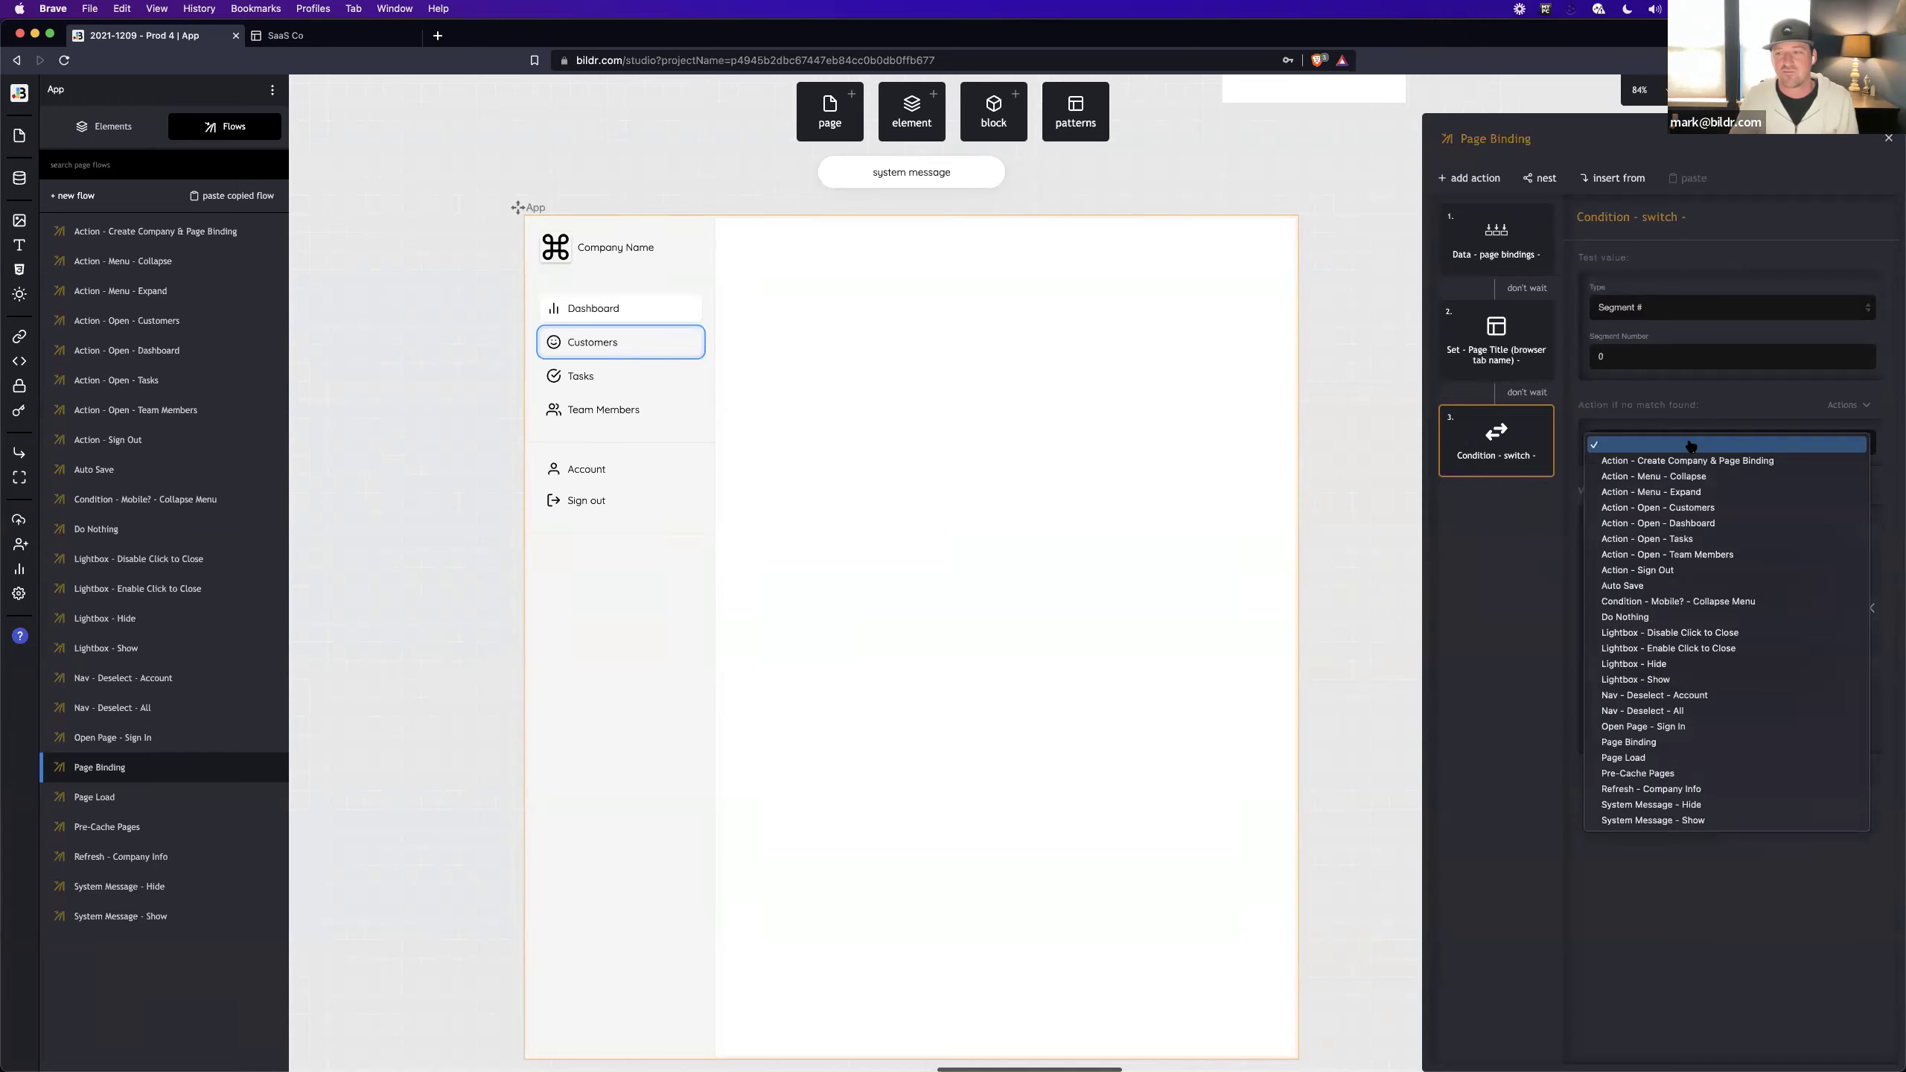
click(1728, 522)
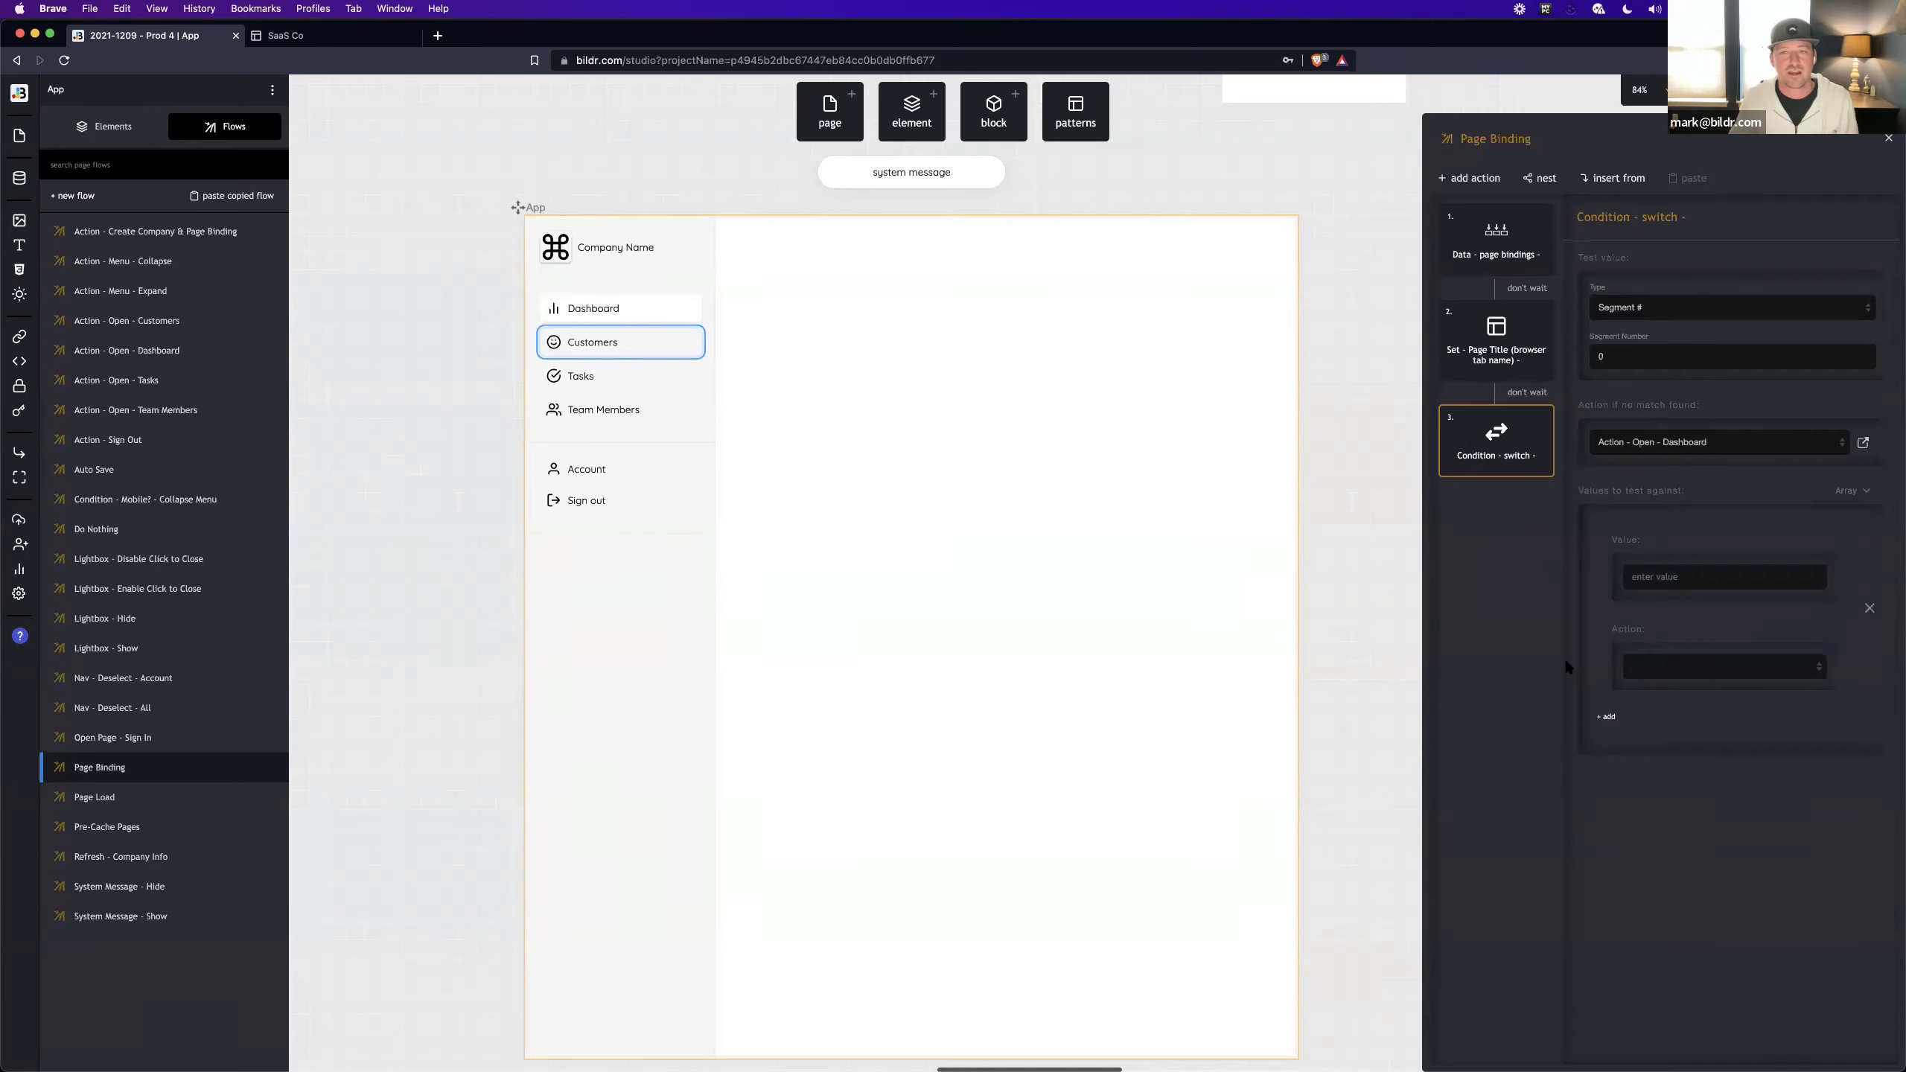
Step: Add switch values customers → Open Customers and tasks → Open Tasks
click(1666, 578)
text(d)
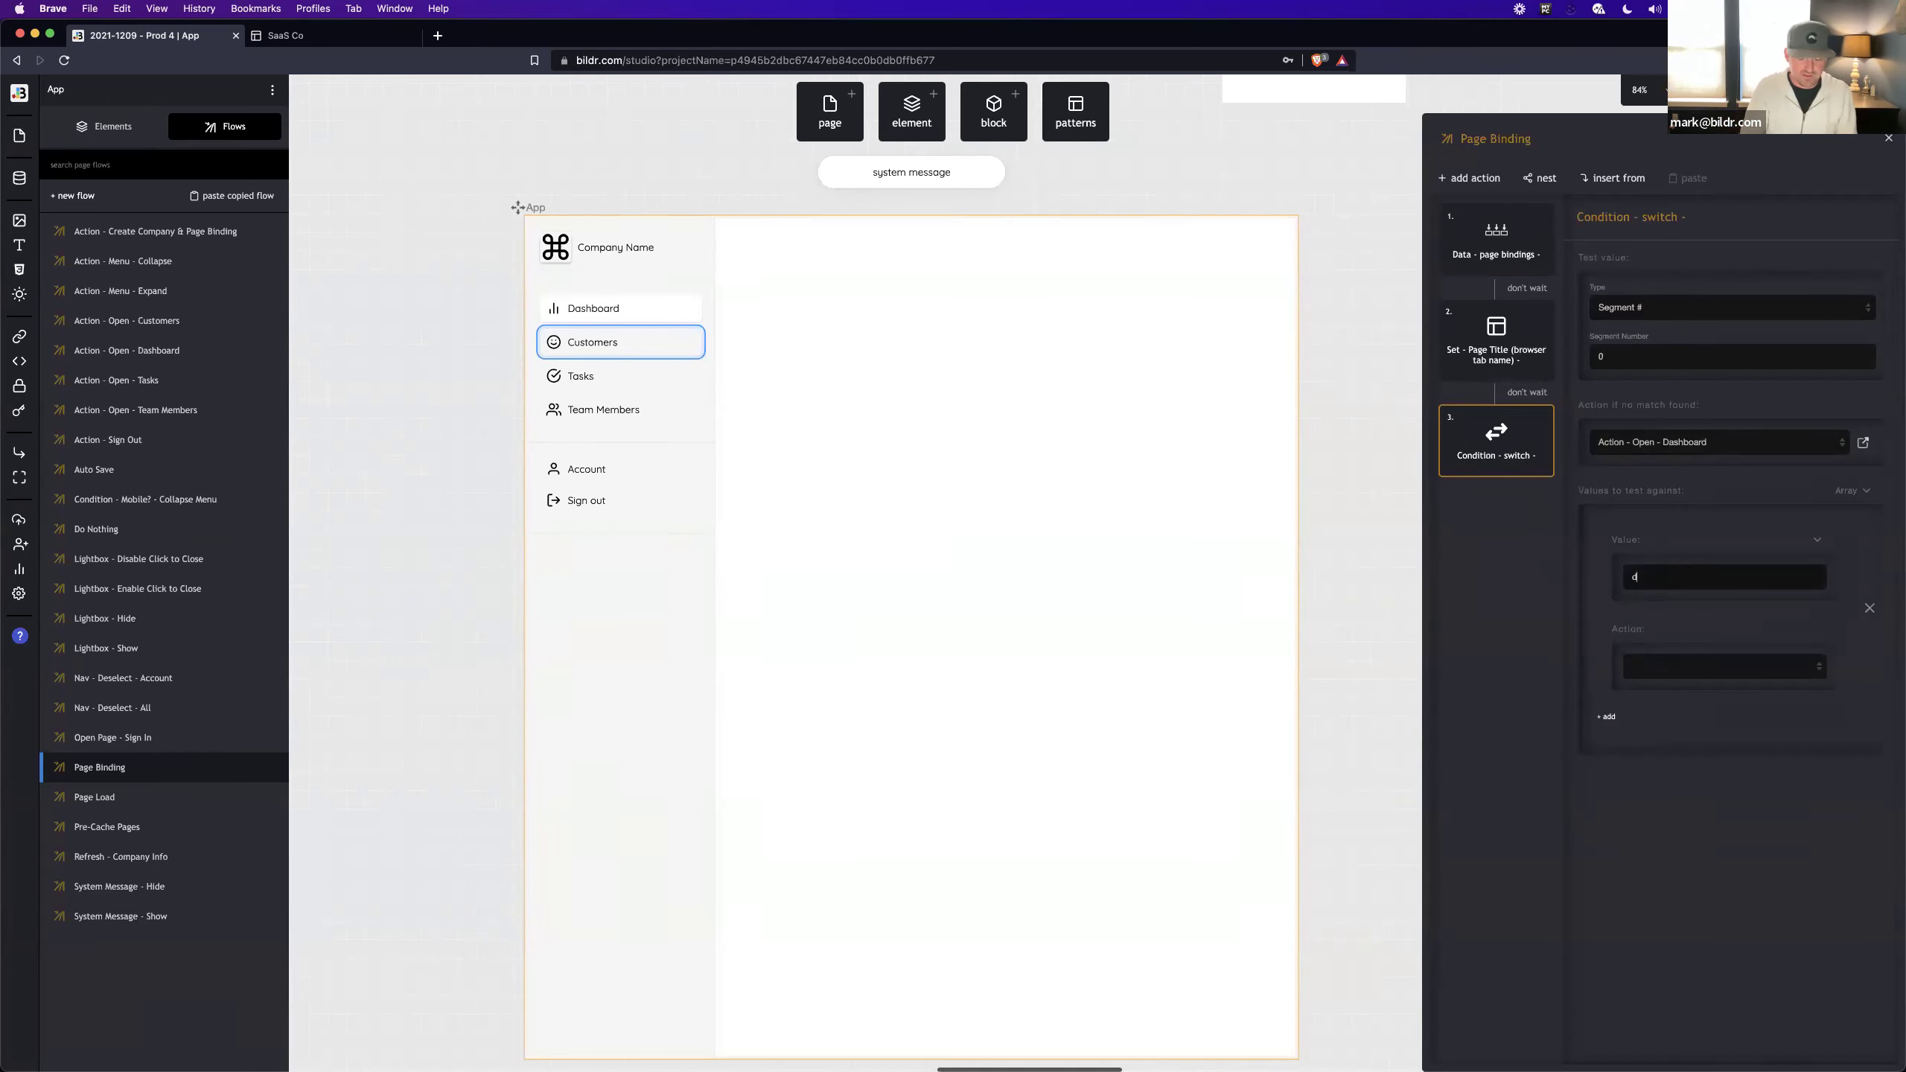
text(ustomers)
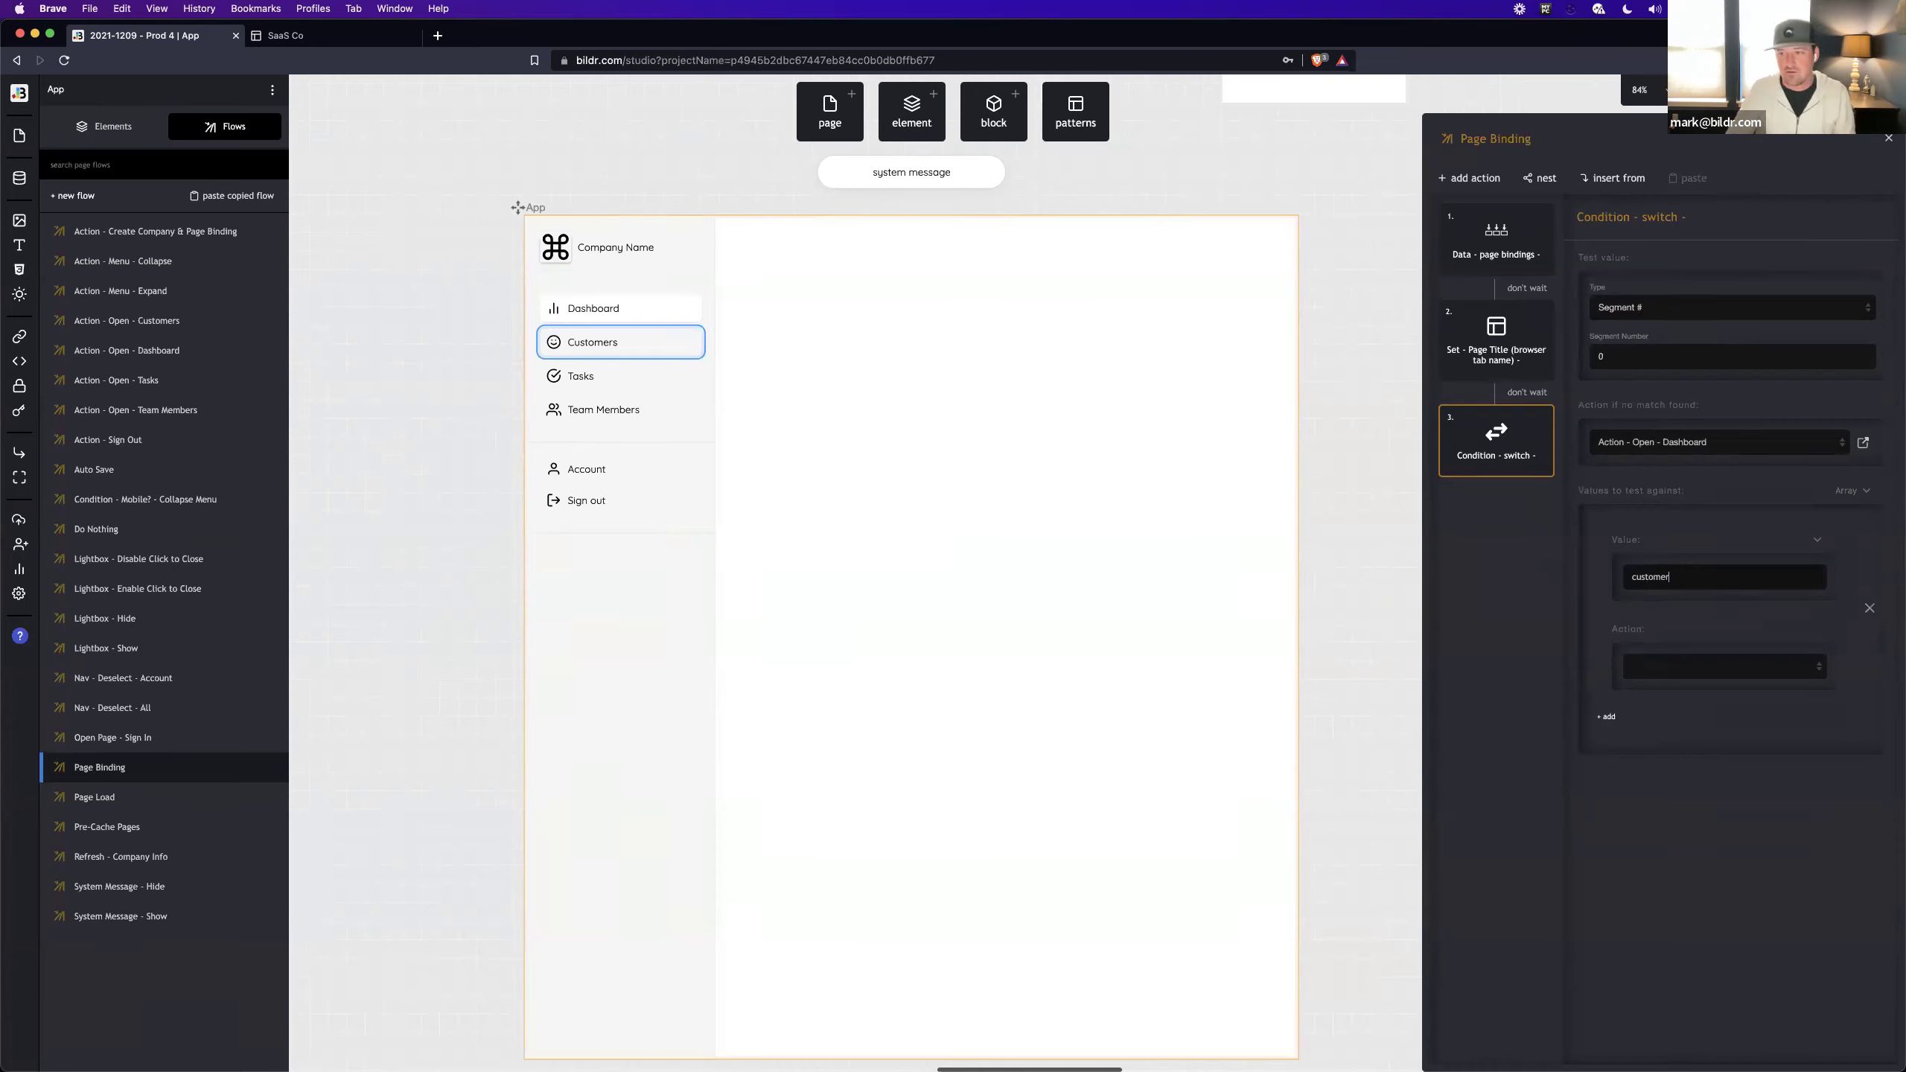
click(1682, 670)
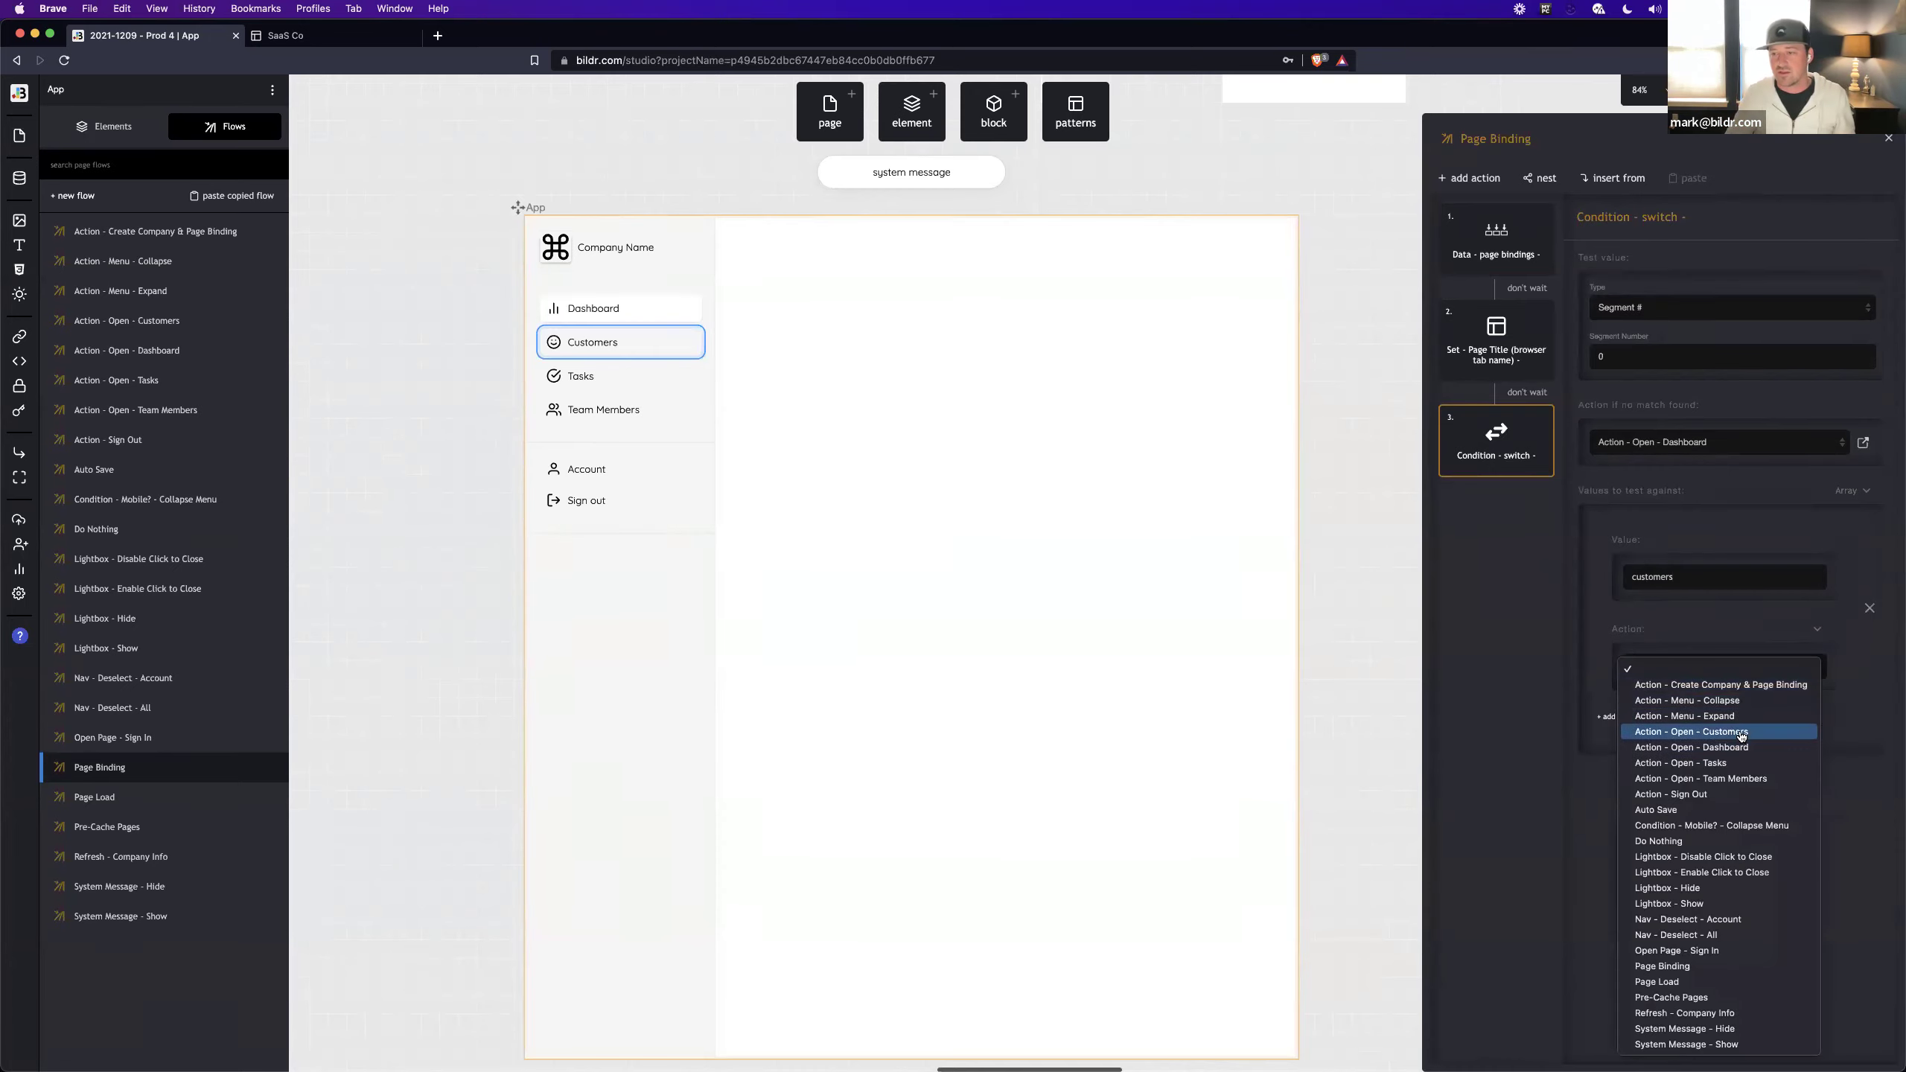
click(1712, 732)
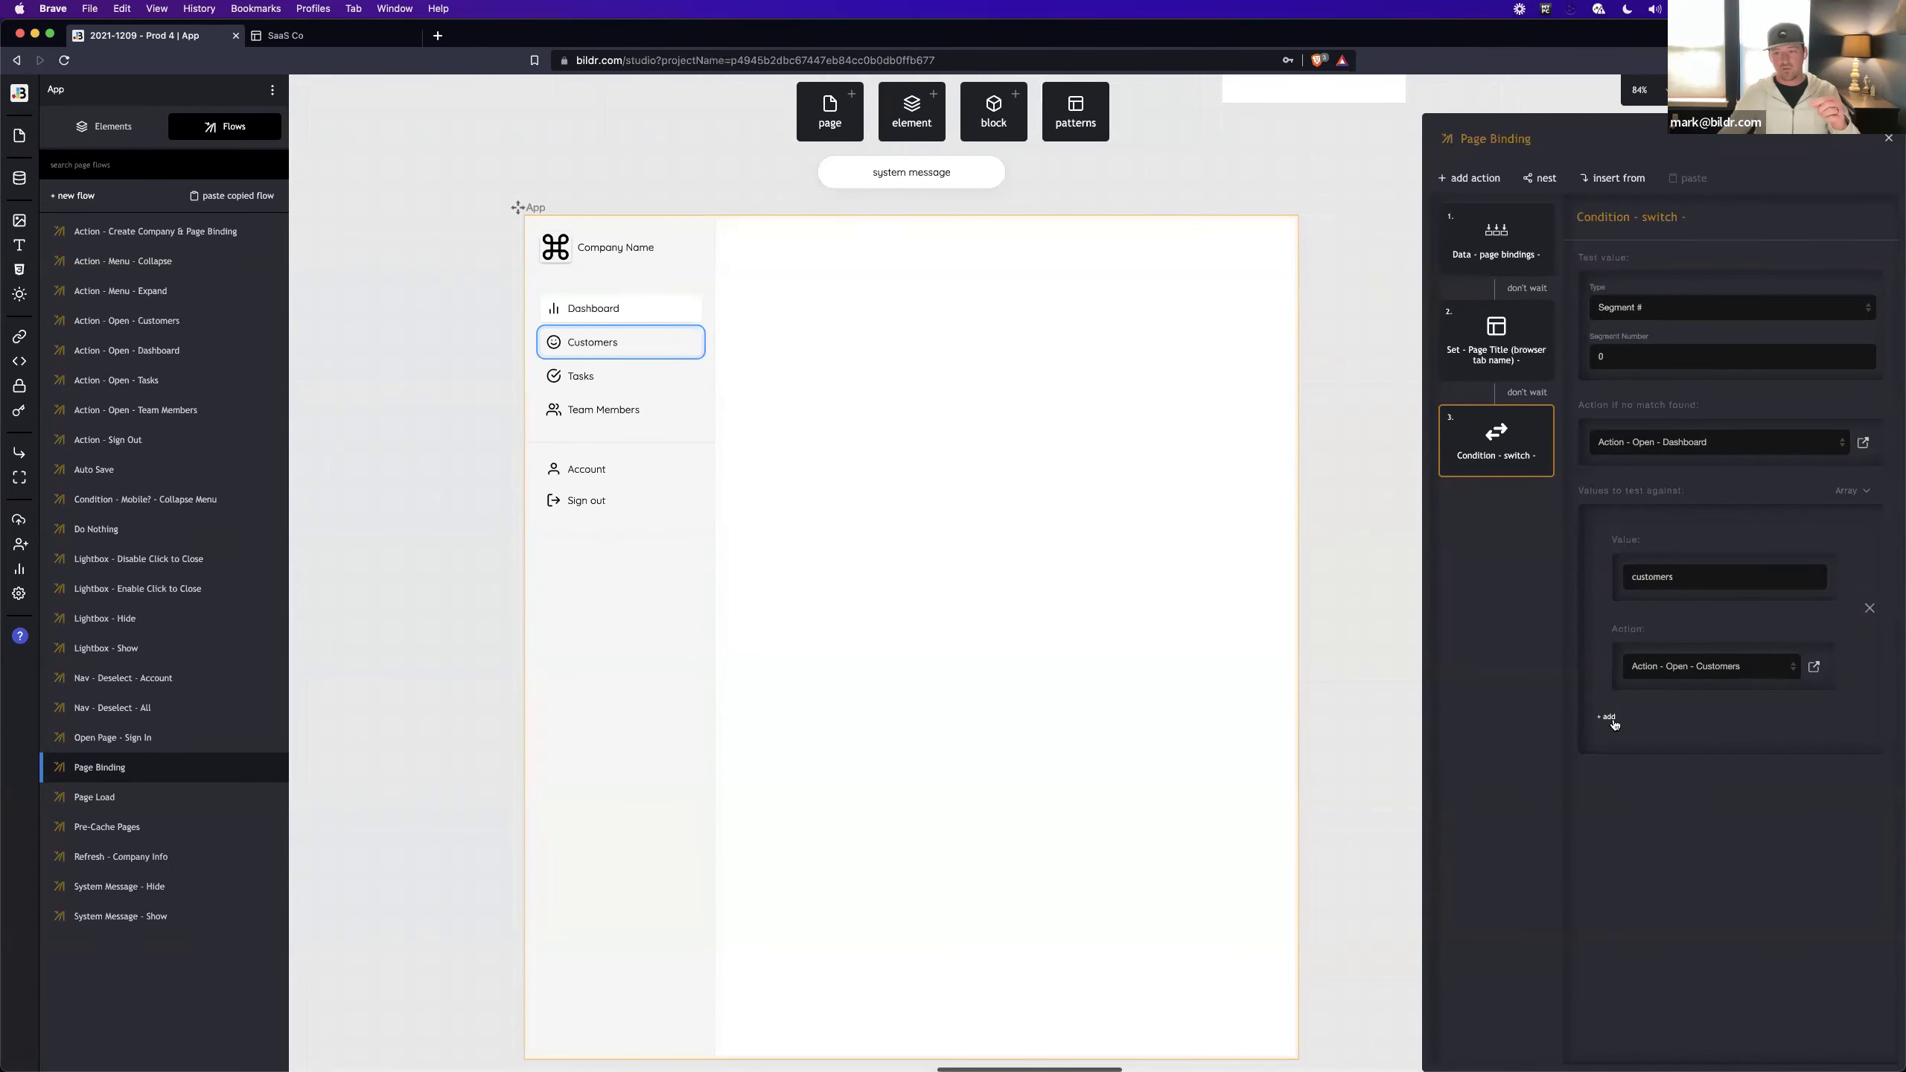
click(1607, 719)
text(ta)
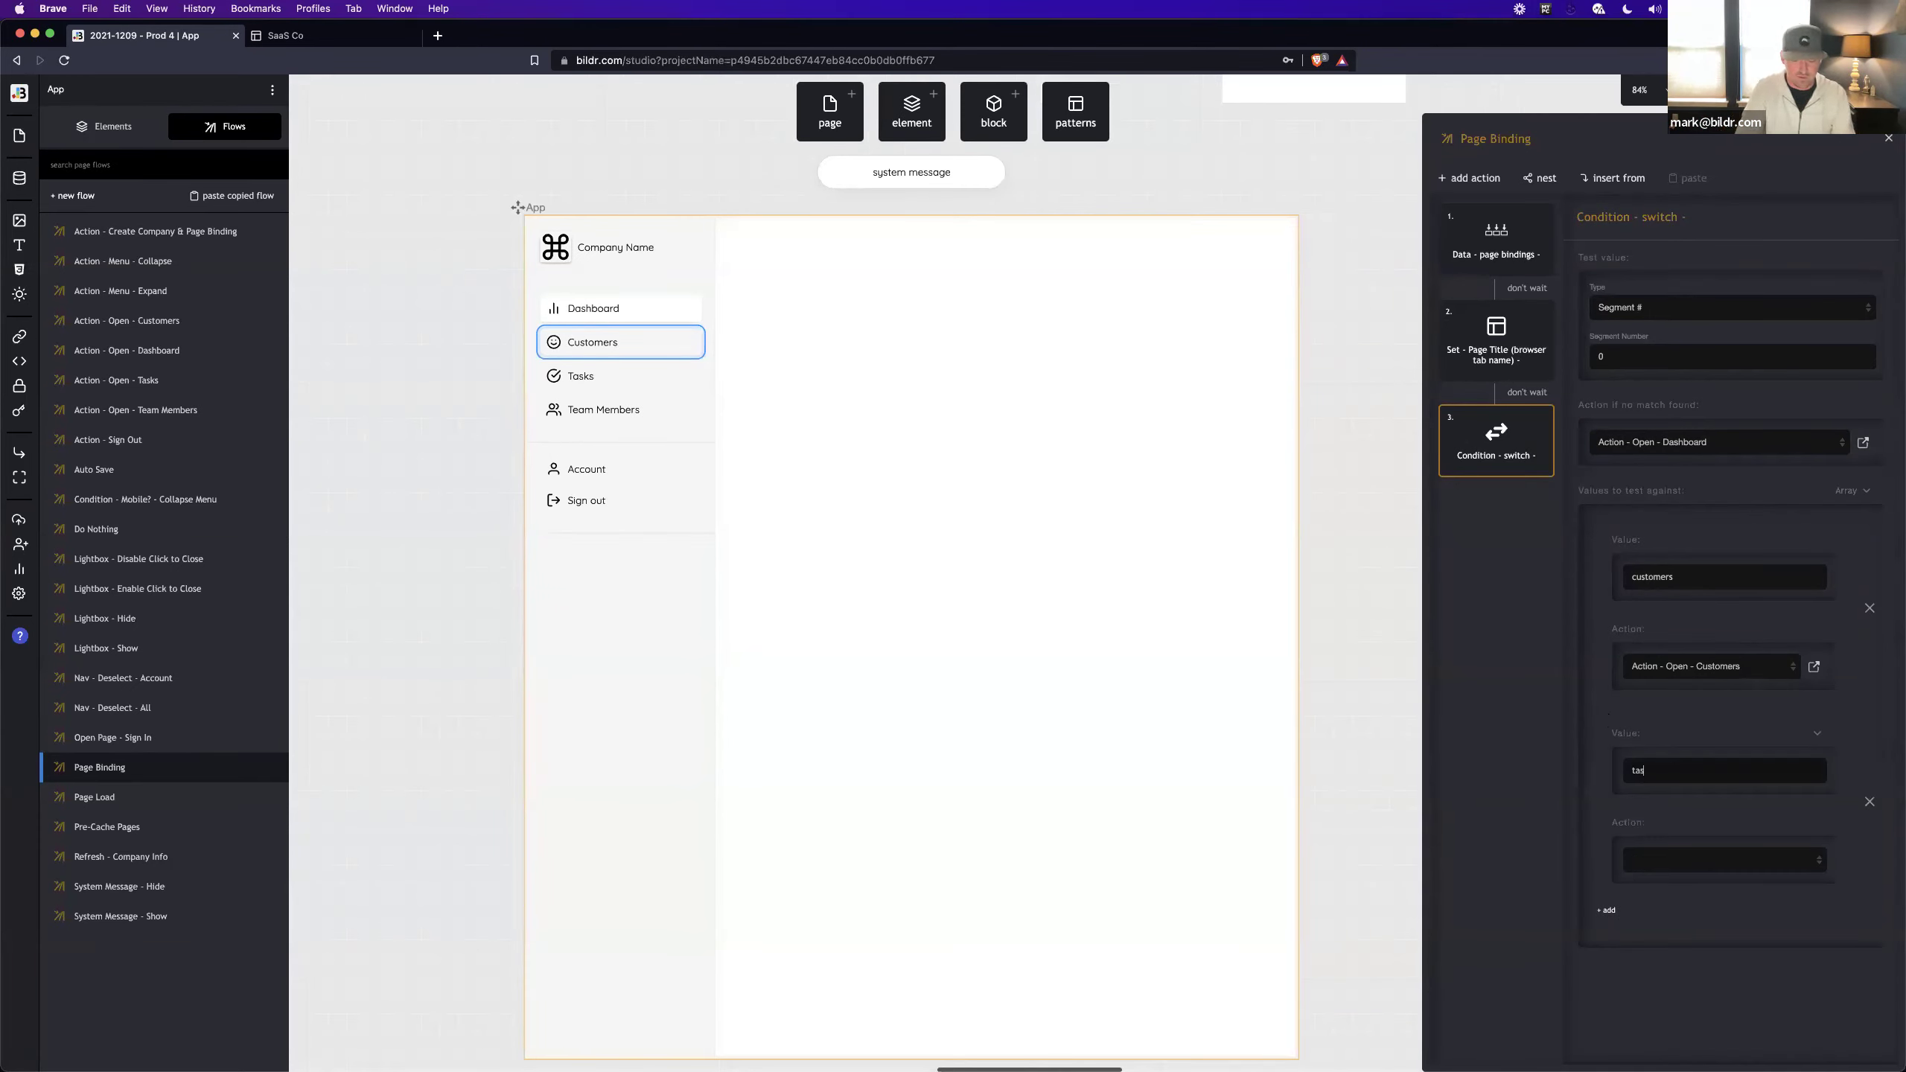
text(sks)
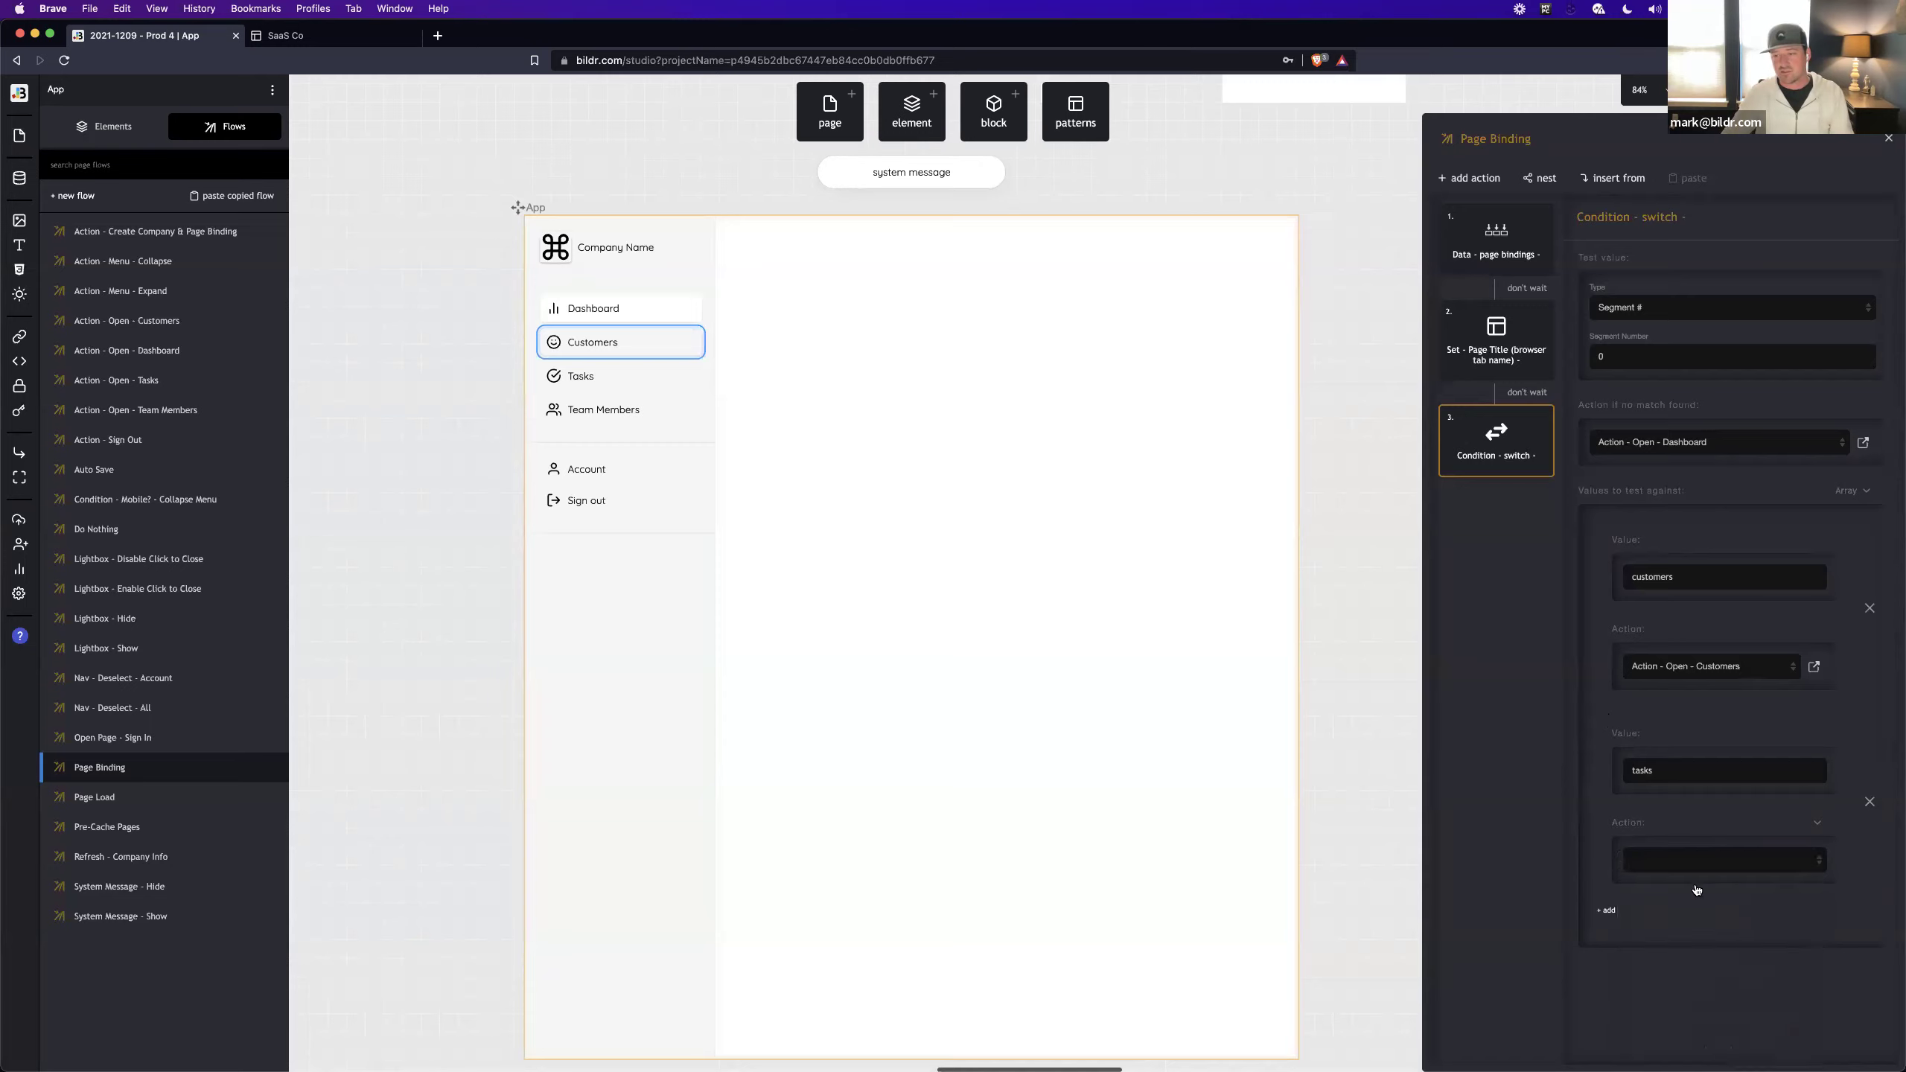
click(1671, 860)
click(1726, 962)
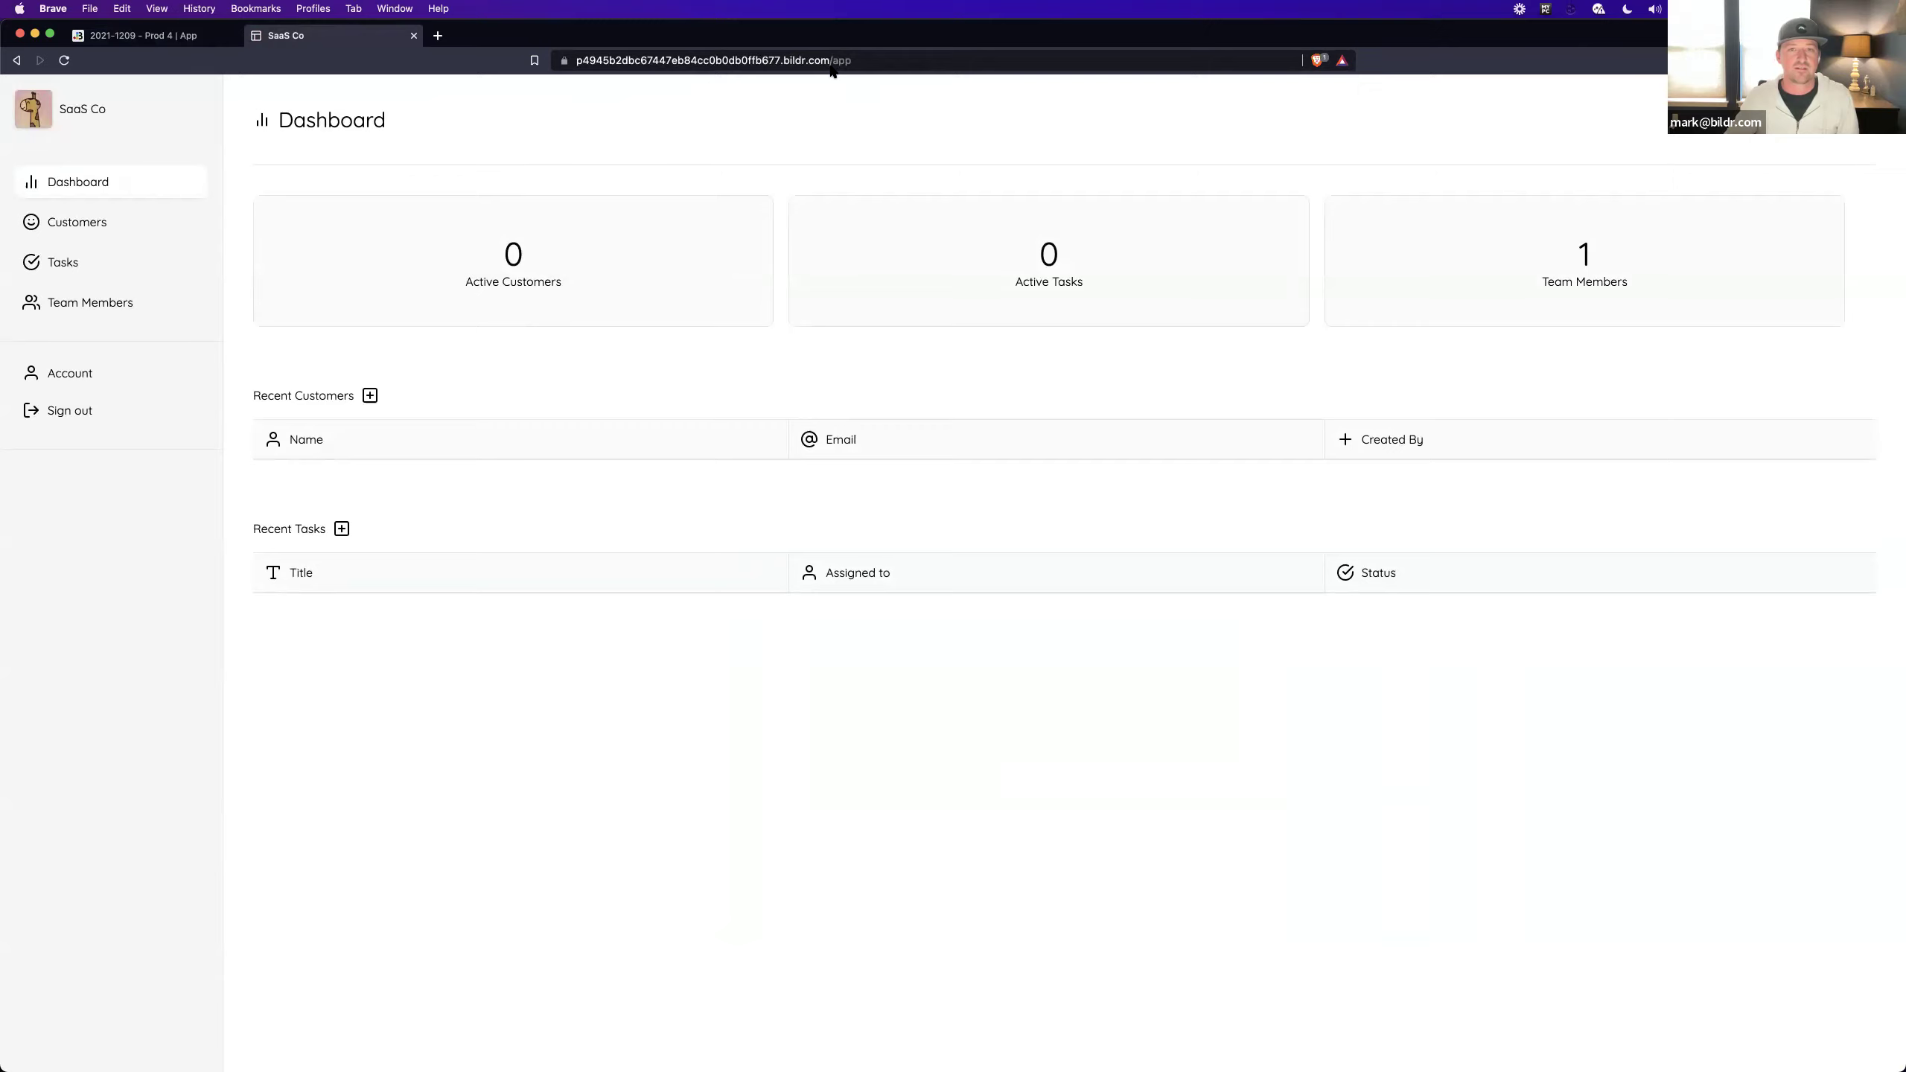
Step: Load the /app/tasks address in the live app preview
click(867, 59)
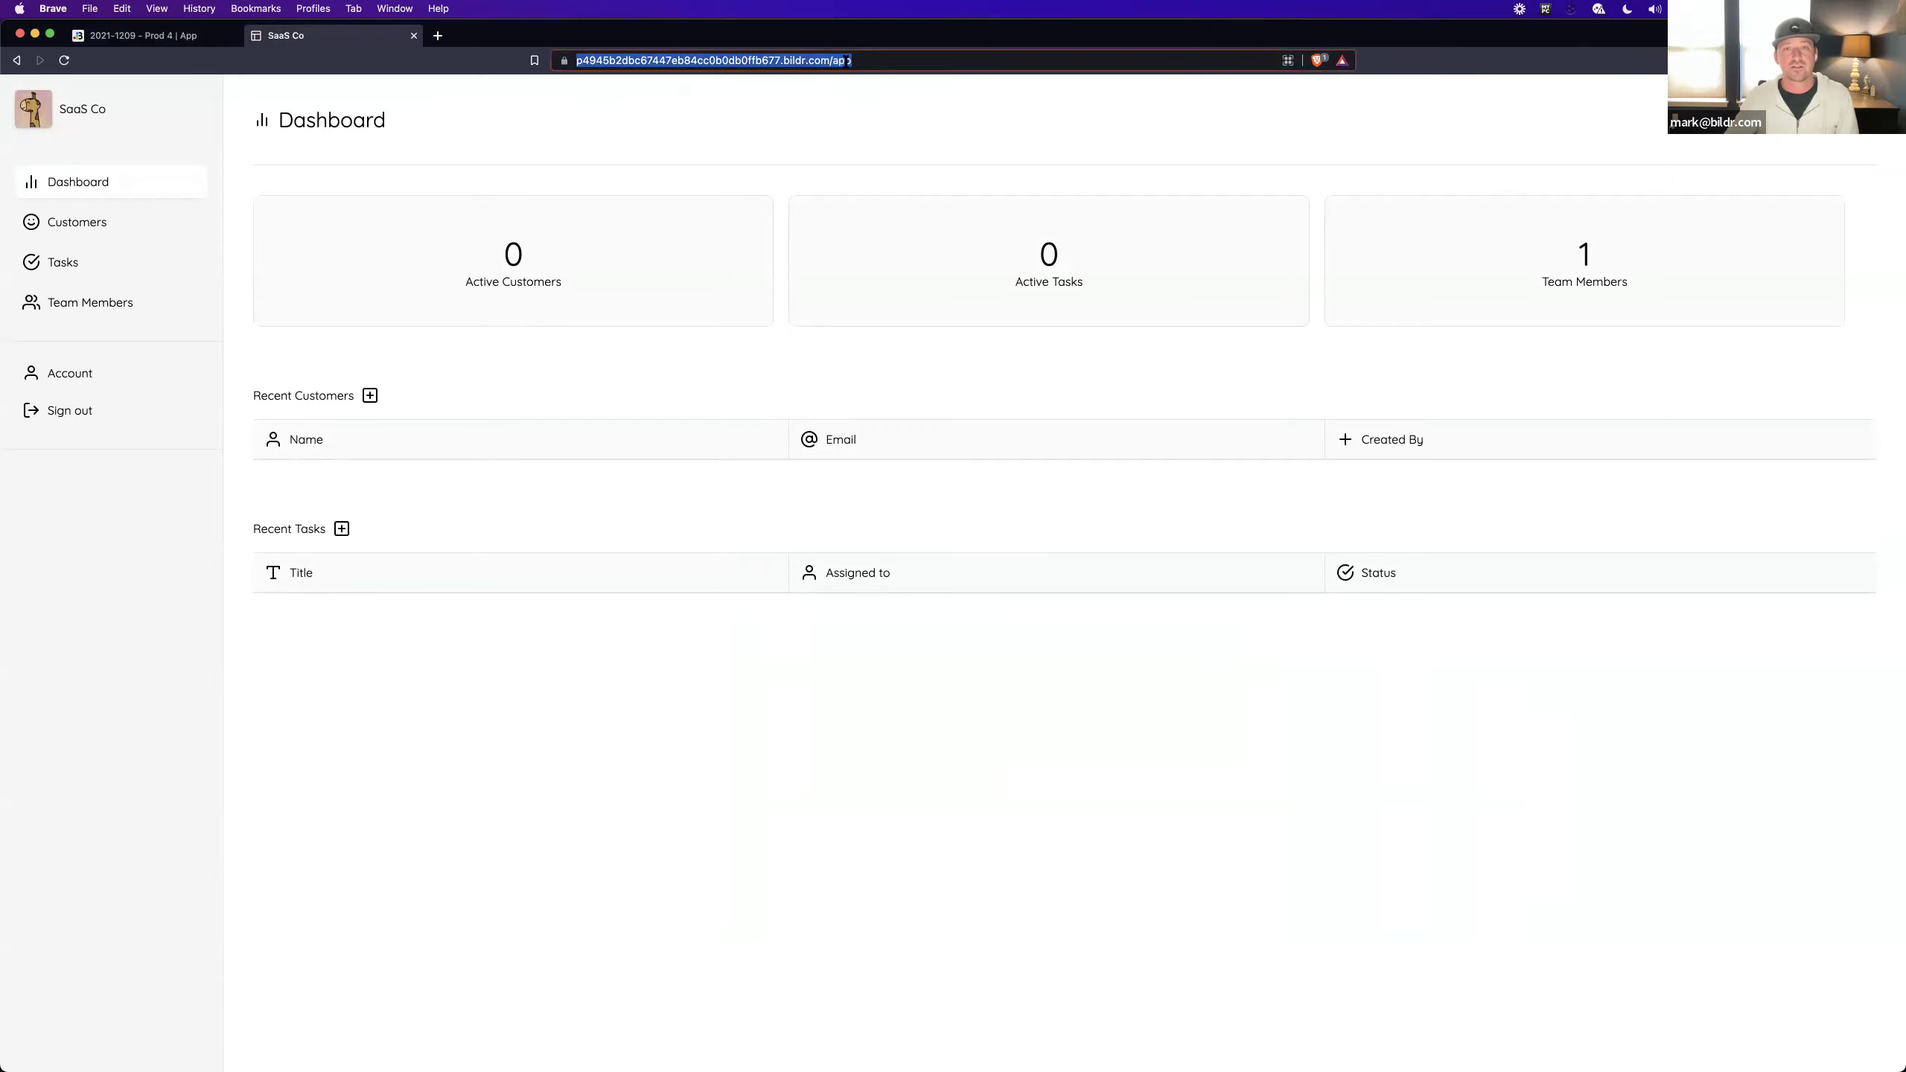
click(873, 63)
text(//)
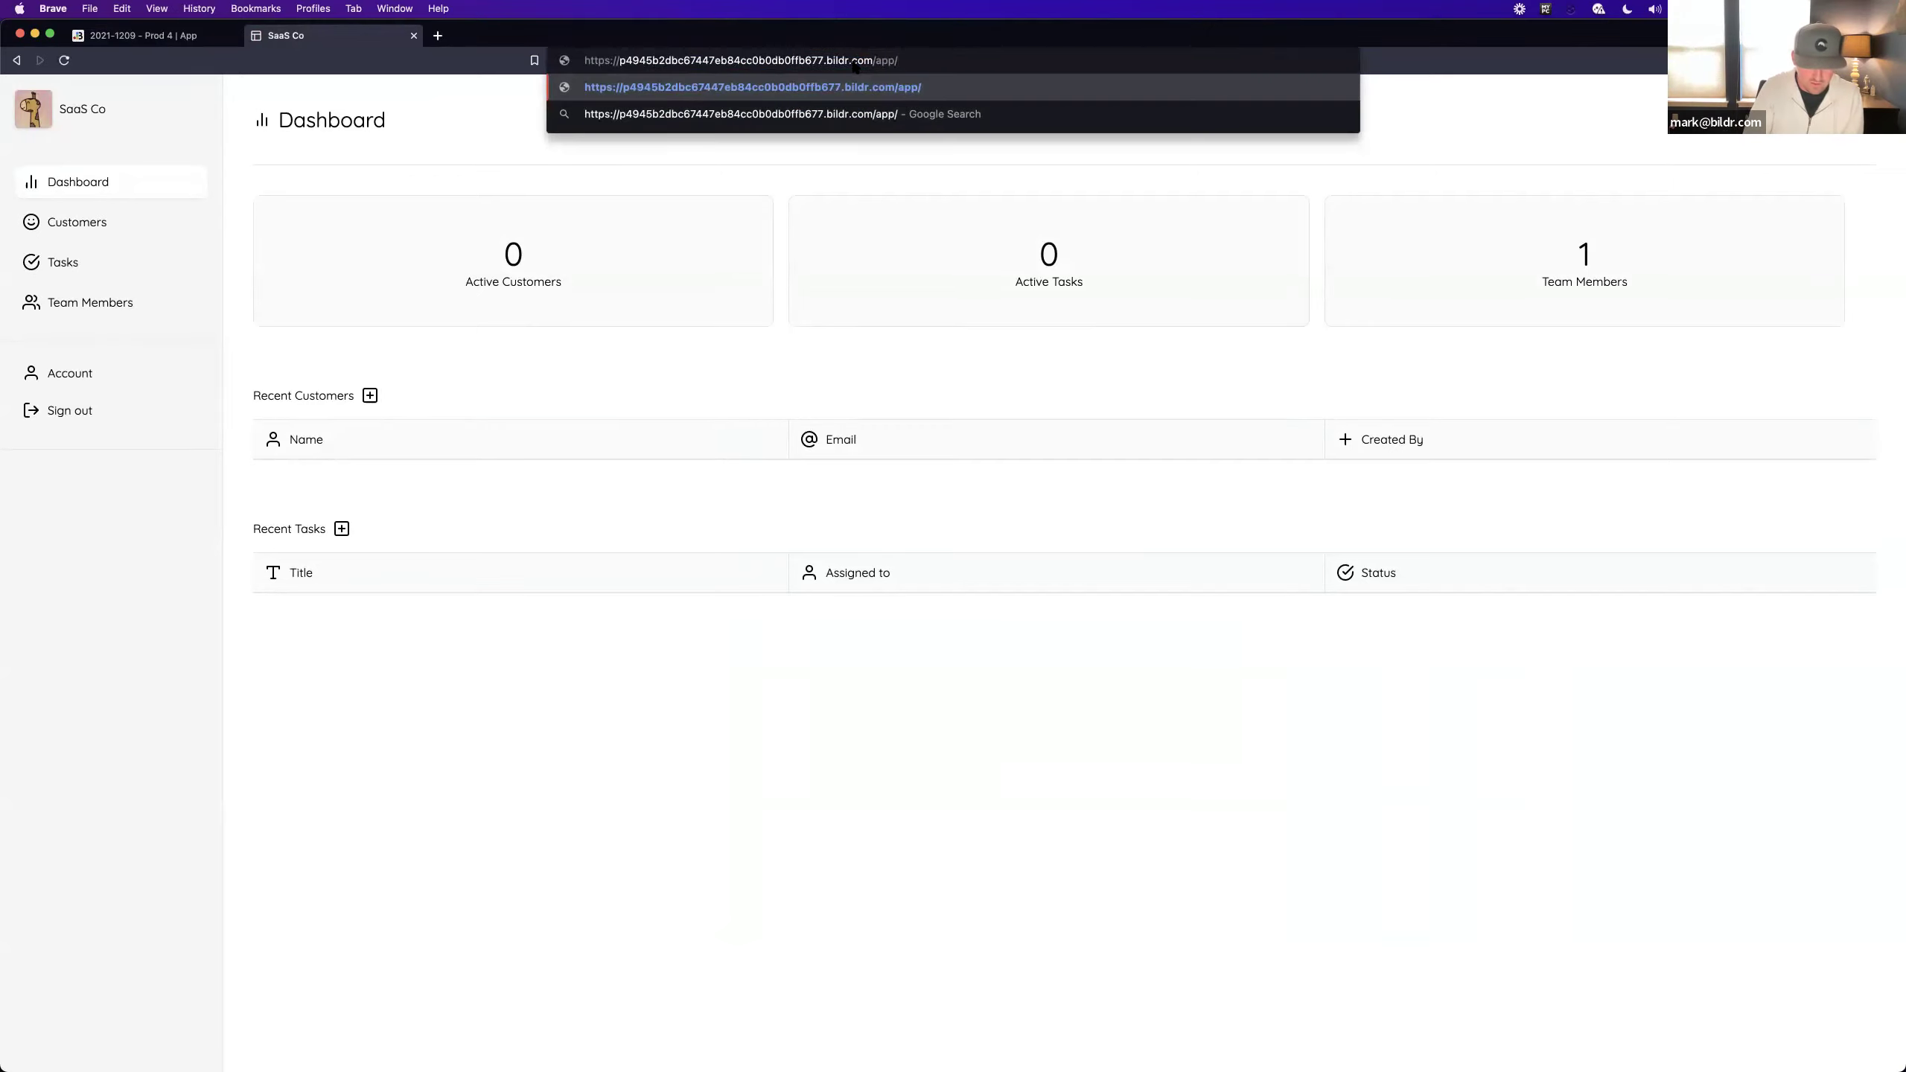
text(tasks)
key(Return)
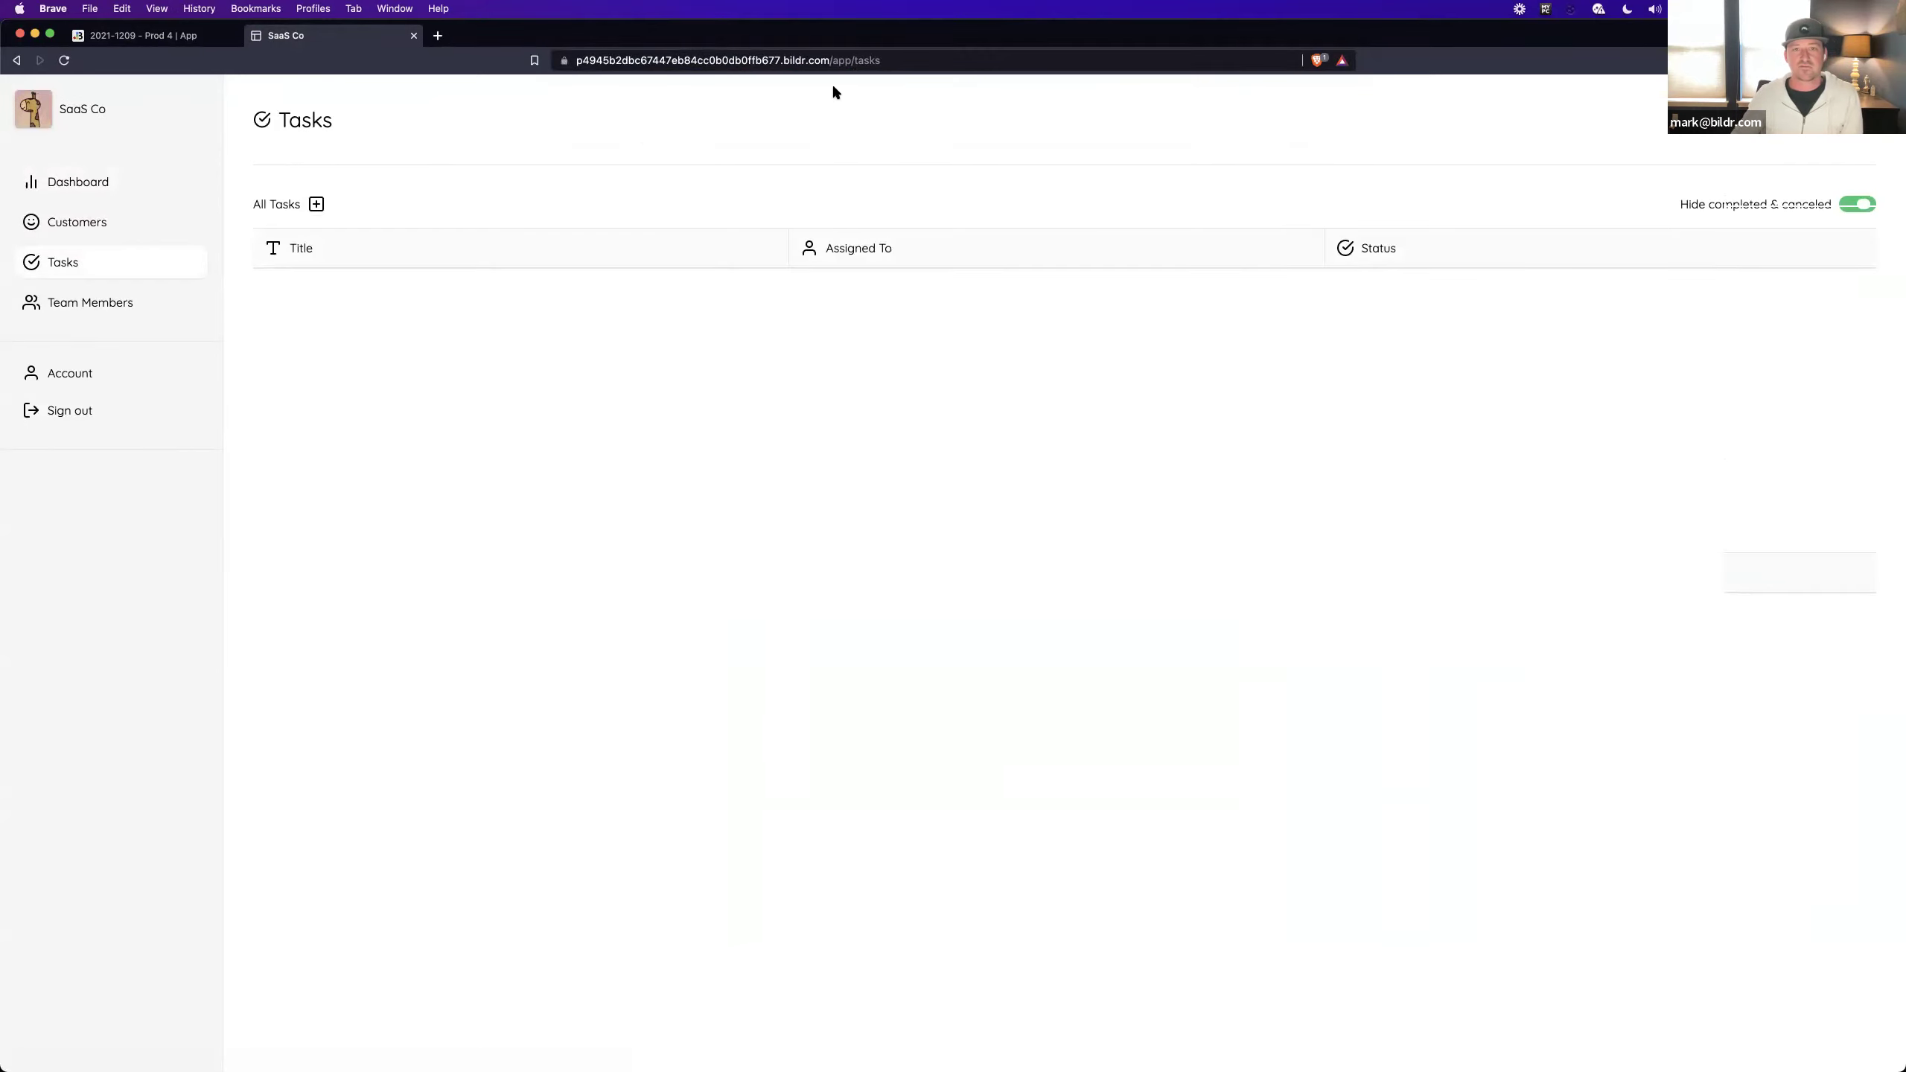
Step: Change the address from tasks to customers, load it, and return to the studio tab
click(899, 60)
key(Right)
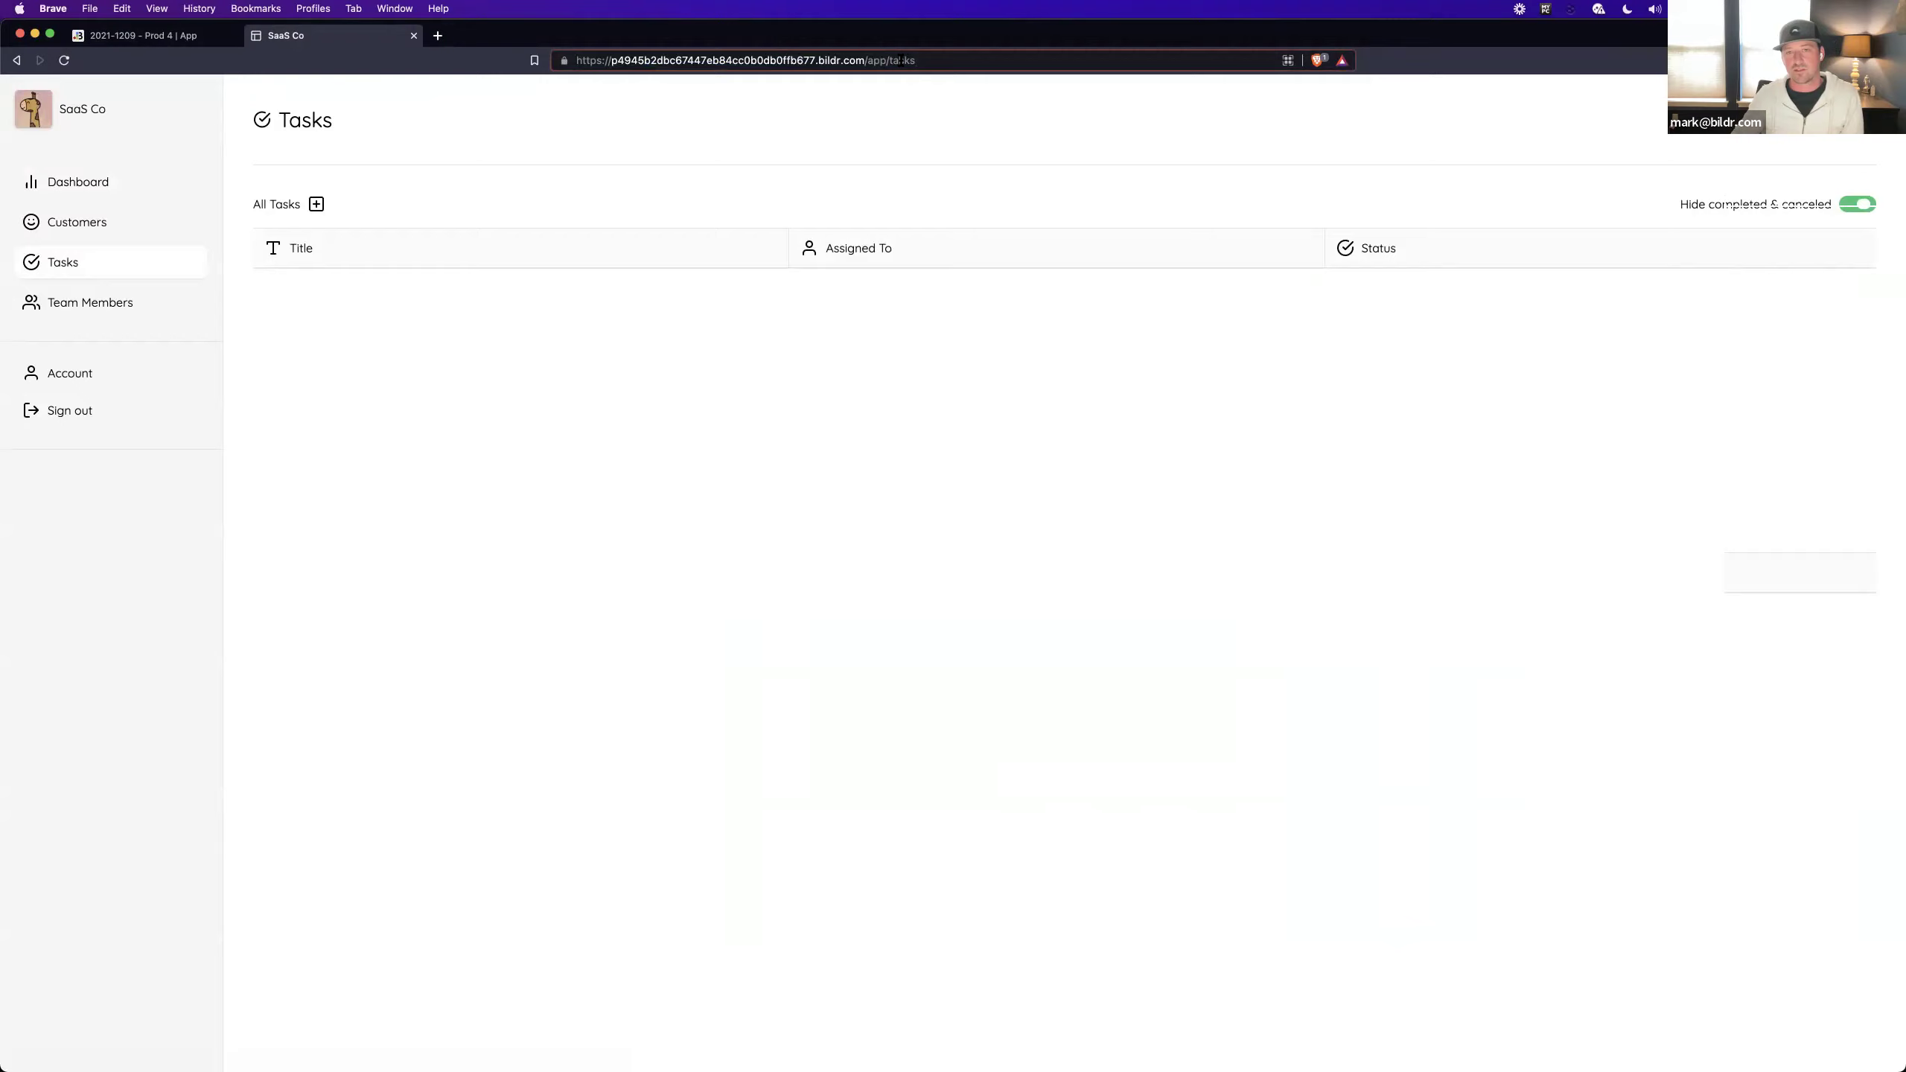
double_click(894, 60)
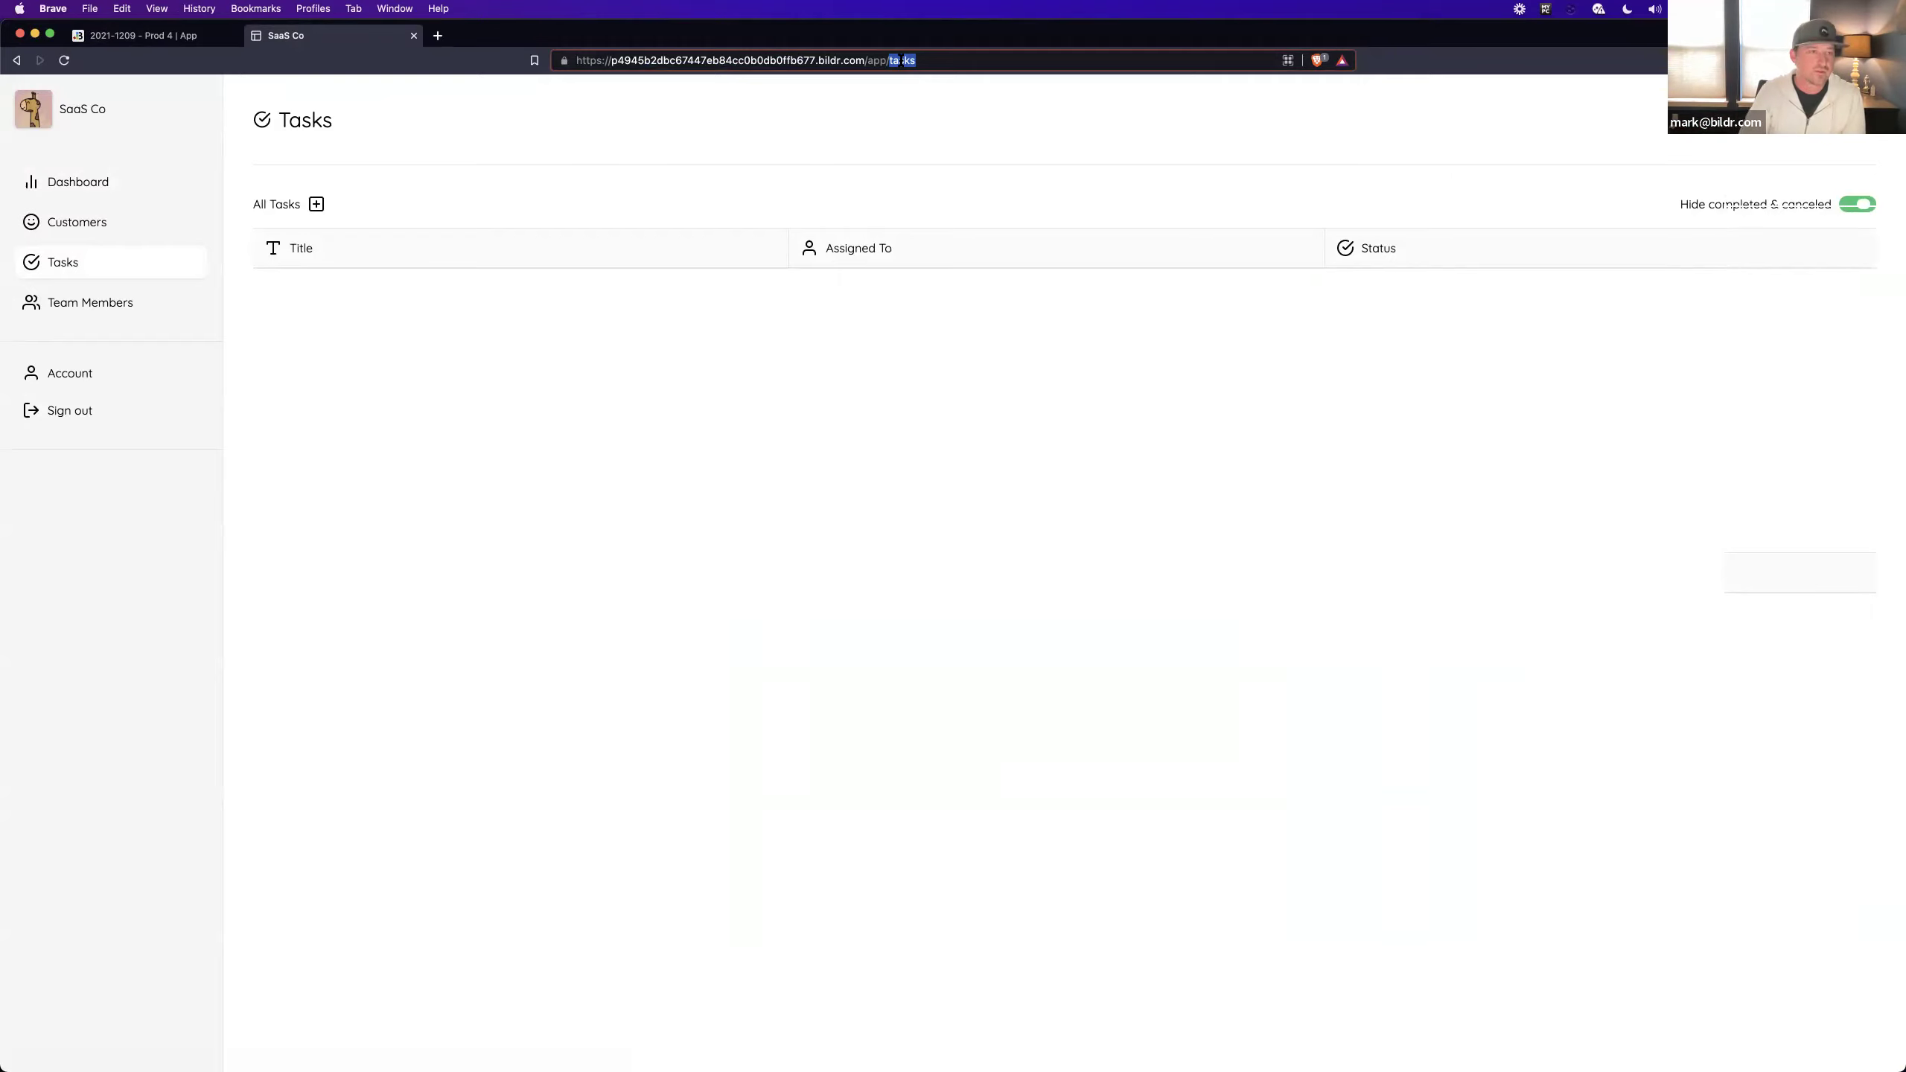
text(customers)
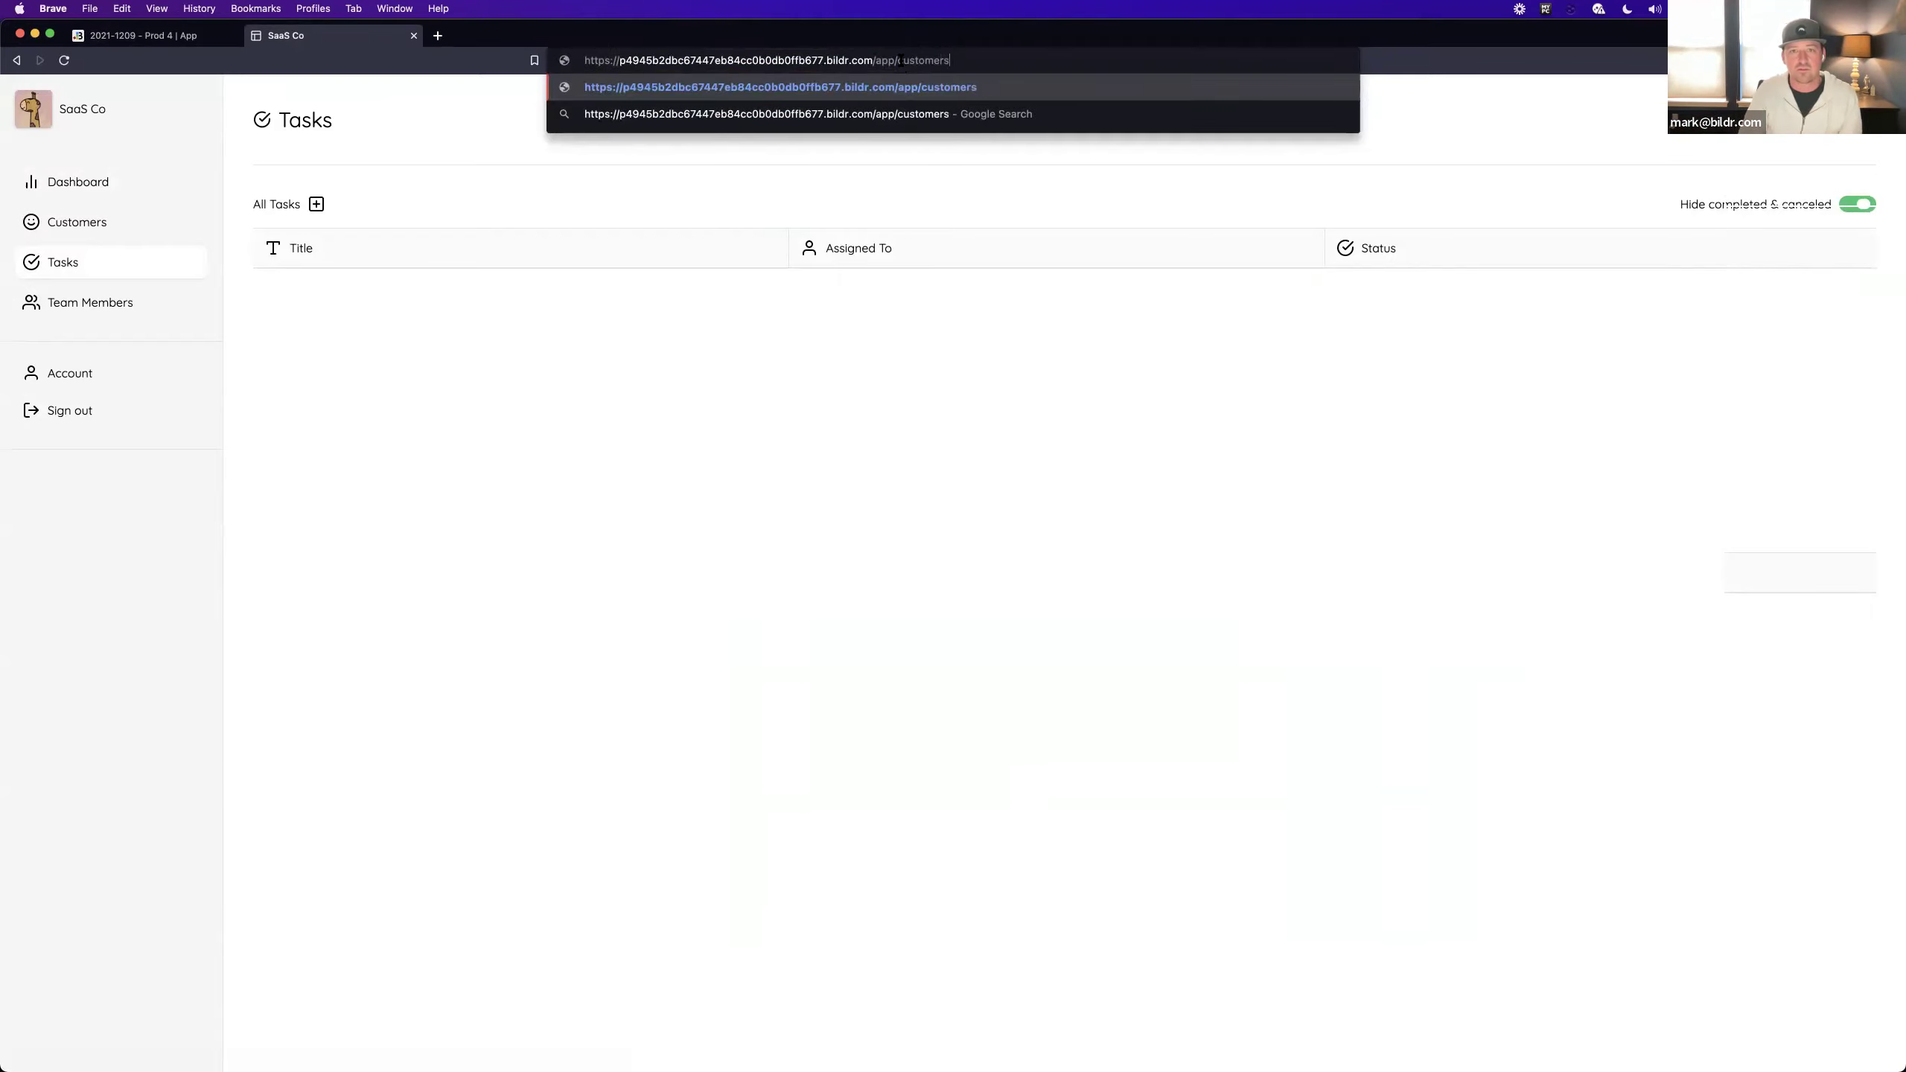
key(Return)
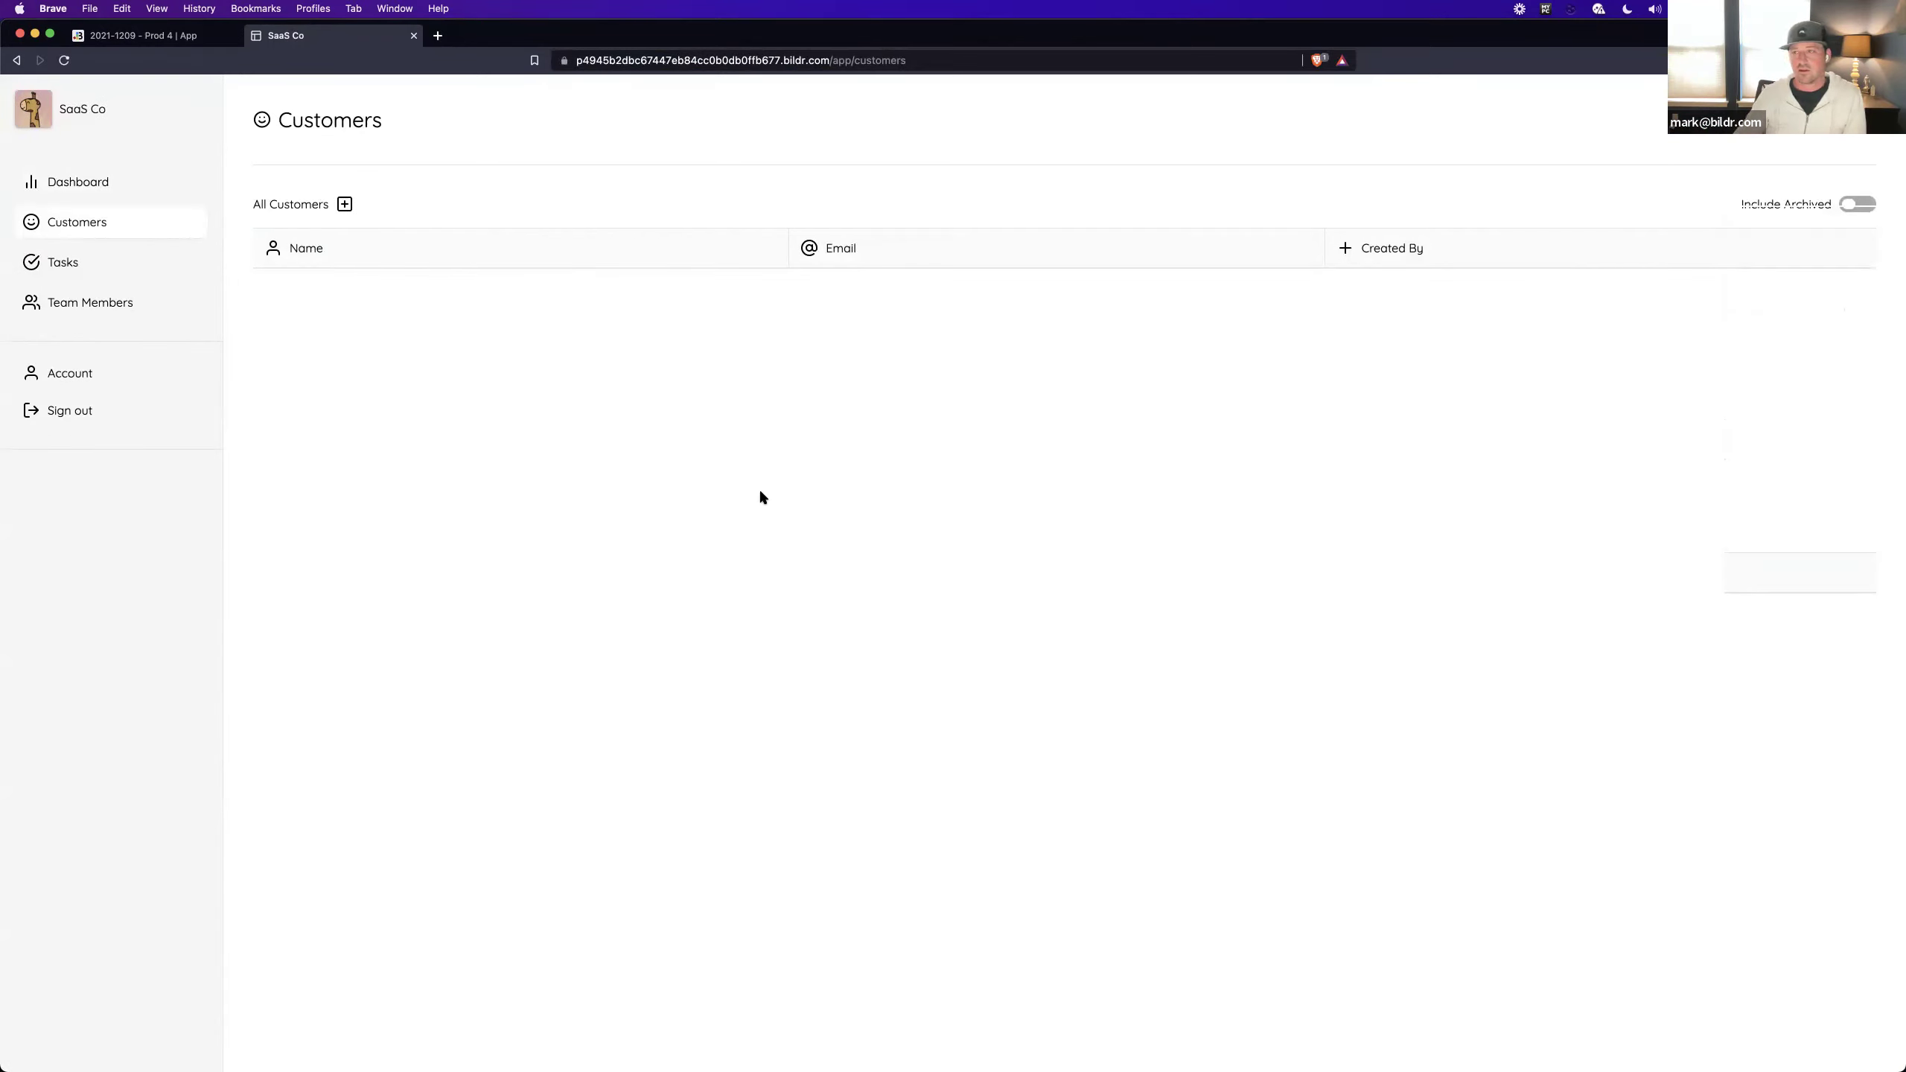
click(135, 35)
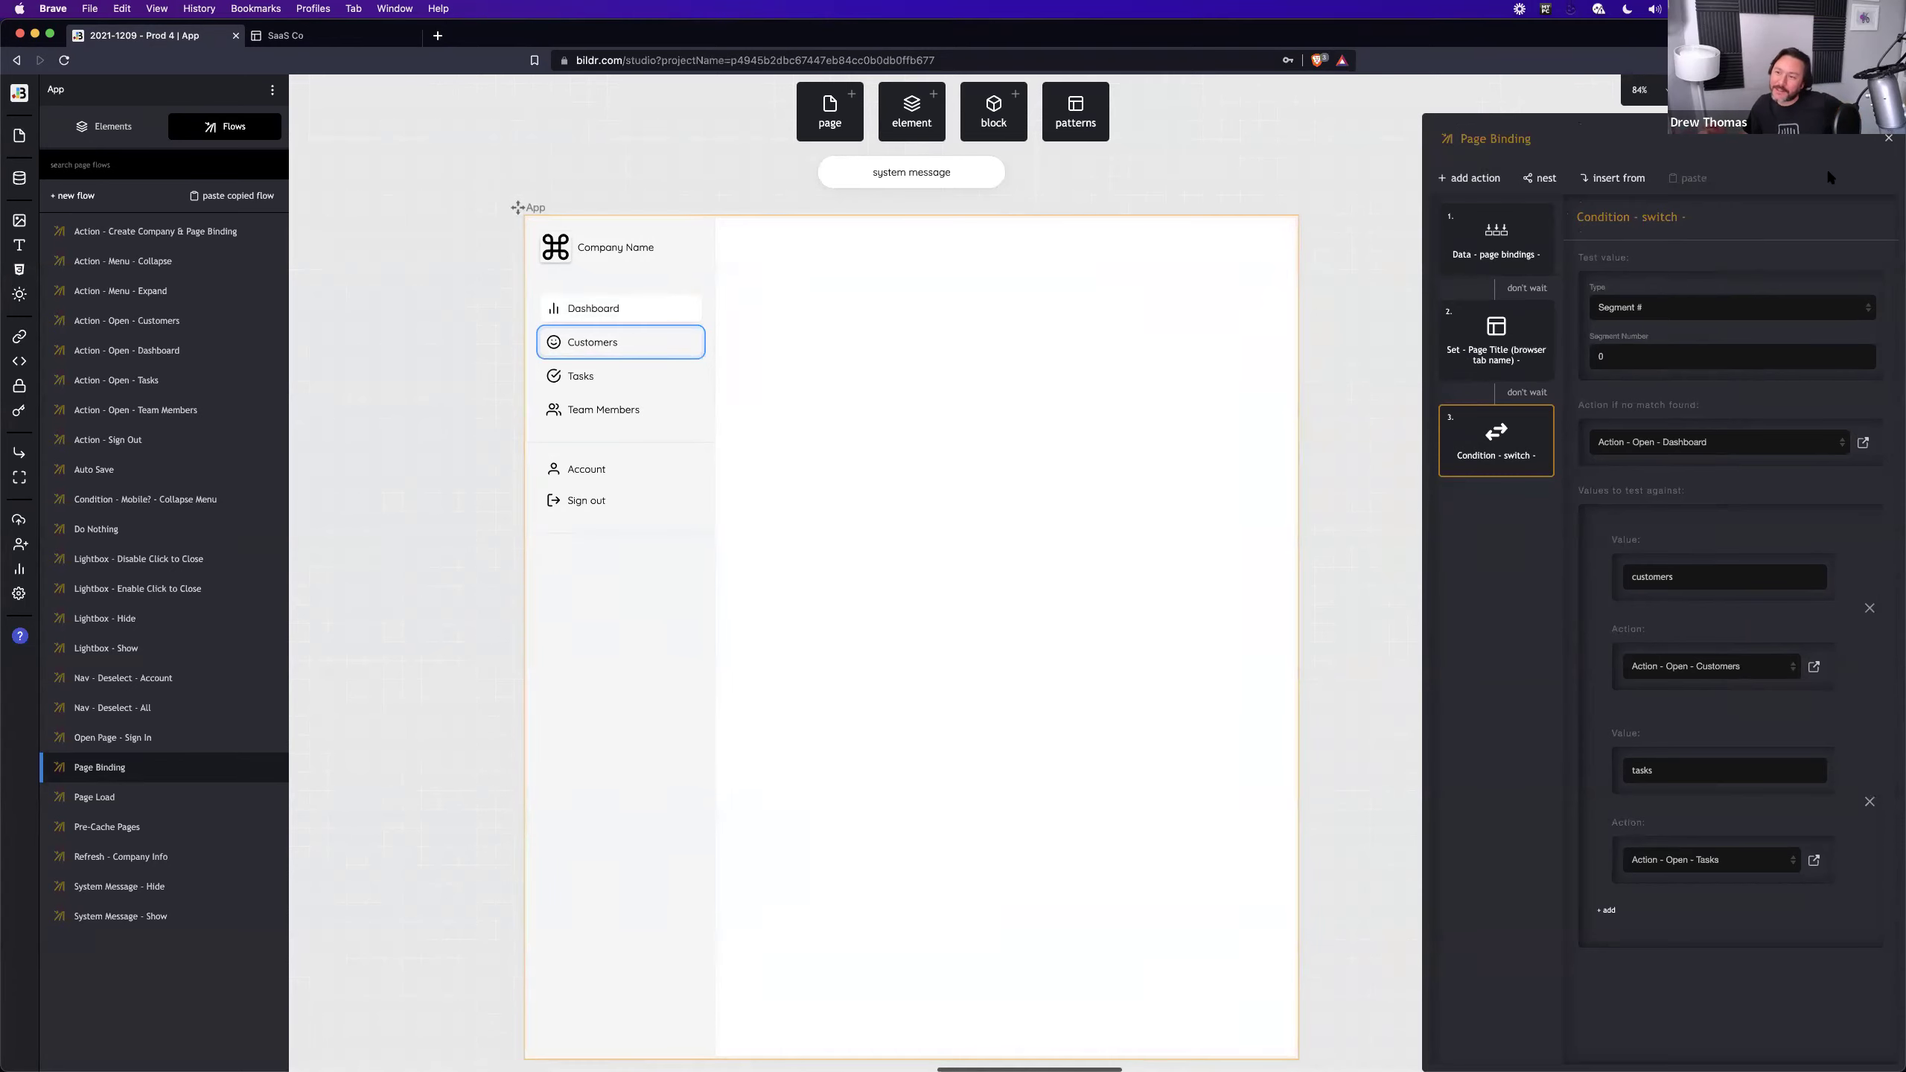
Step: Zoom the canvas from 84% to 44% to show the Auth, App and Customers pages
key(ctrl+minus)
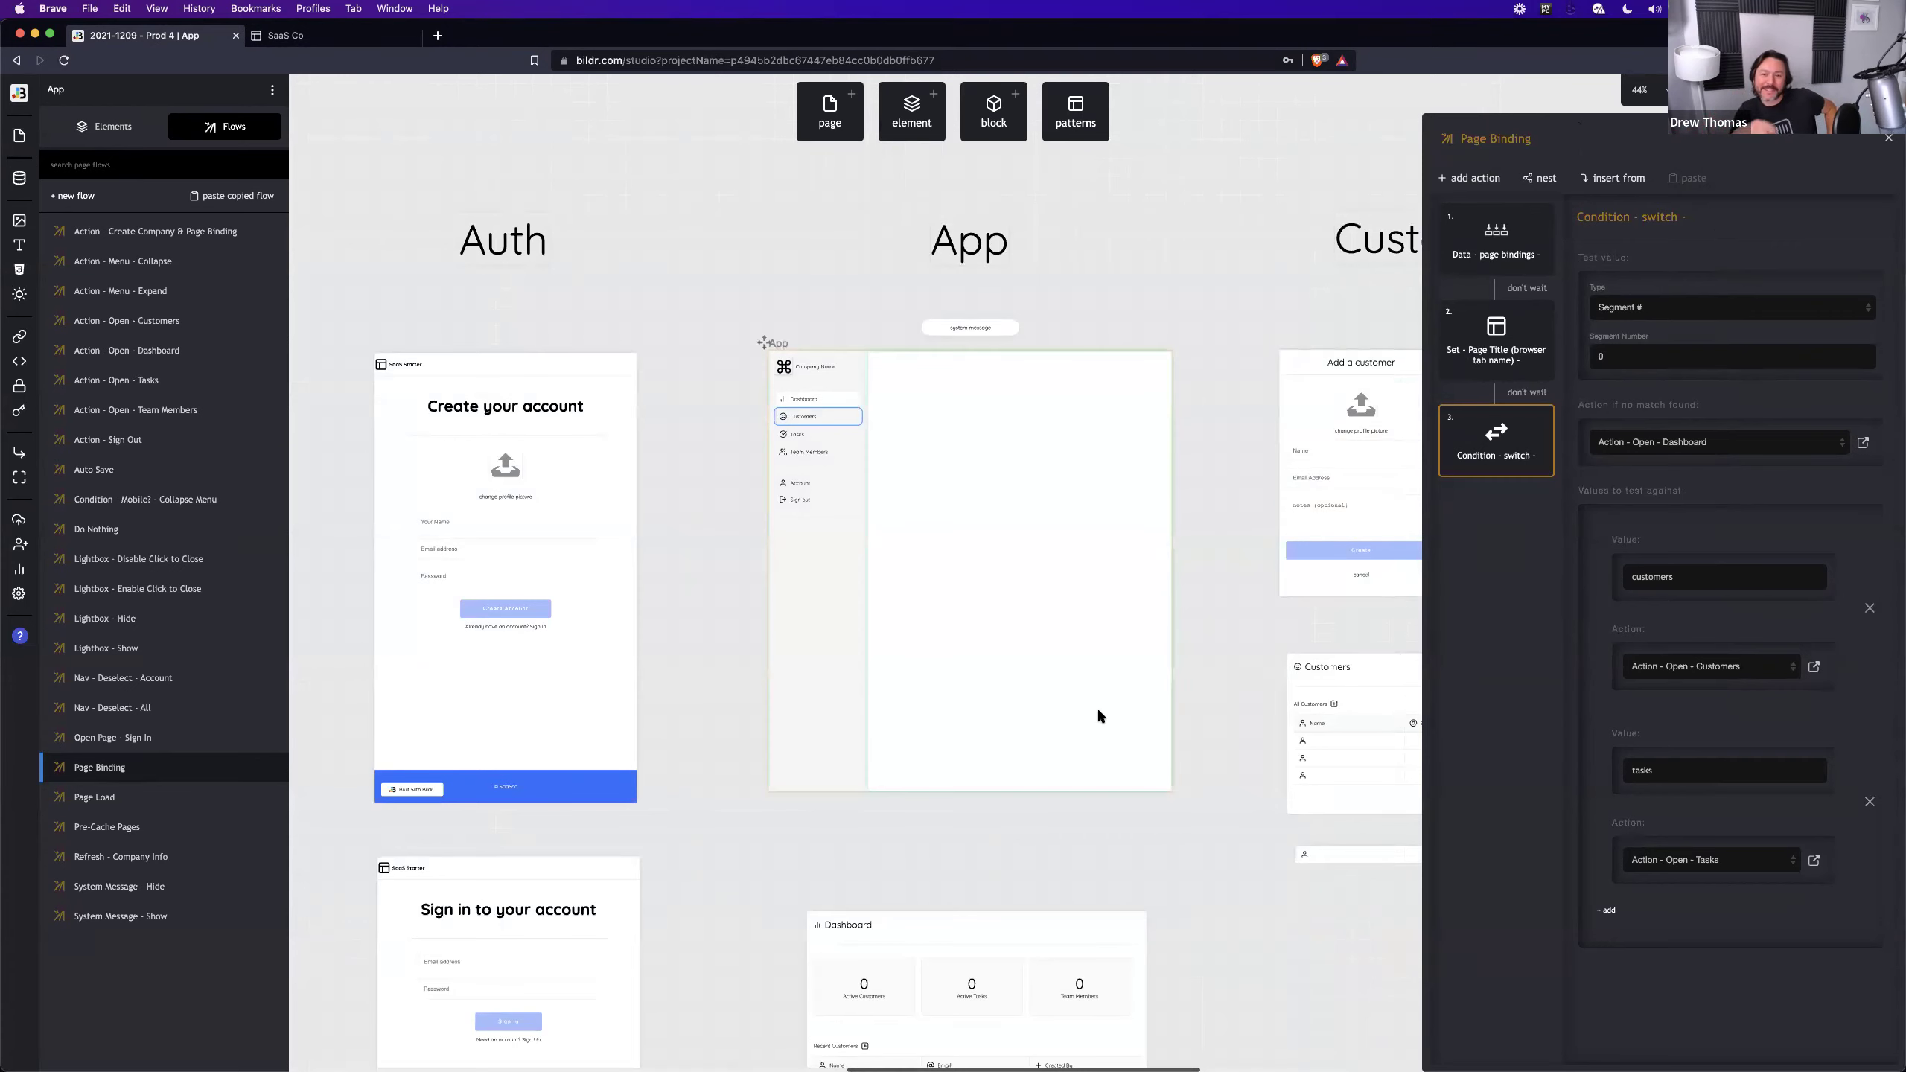
scroll(1098, 717, right, 5)
scroll(1098, 716, right, 3)
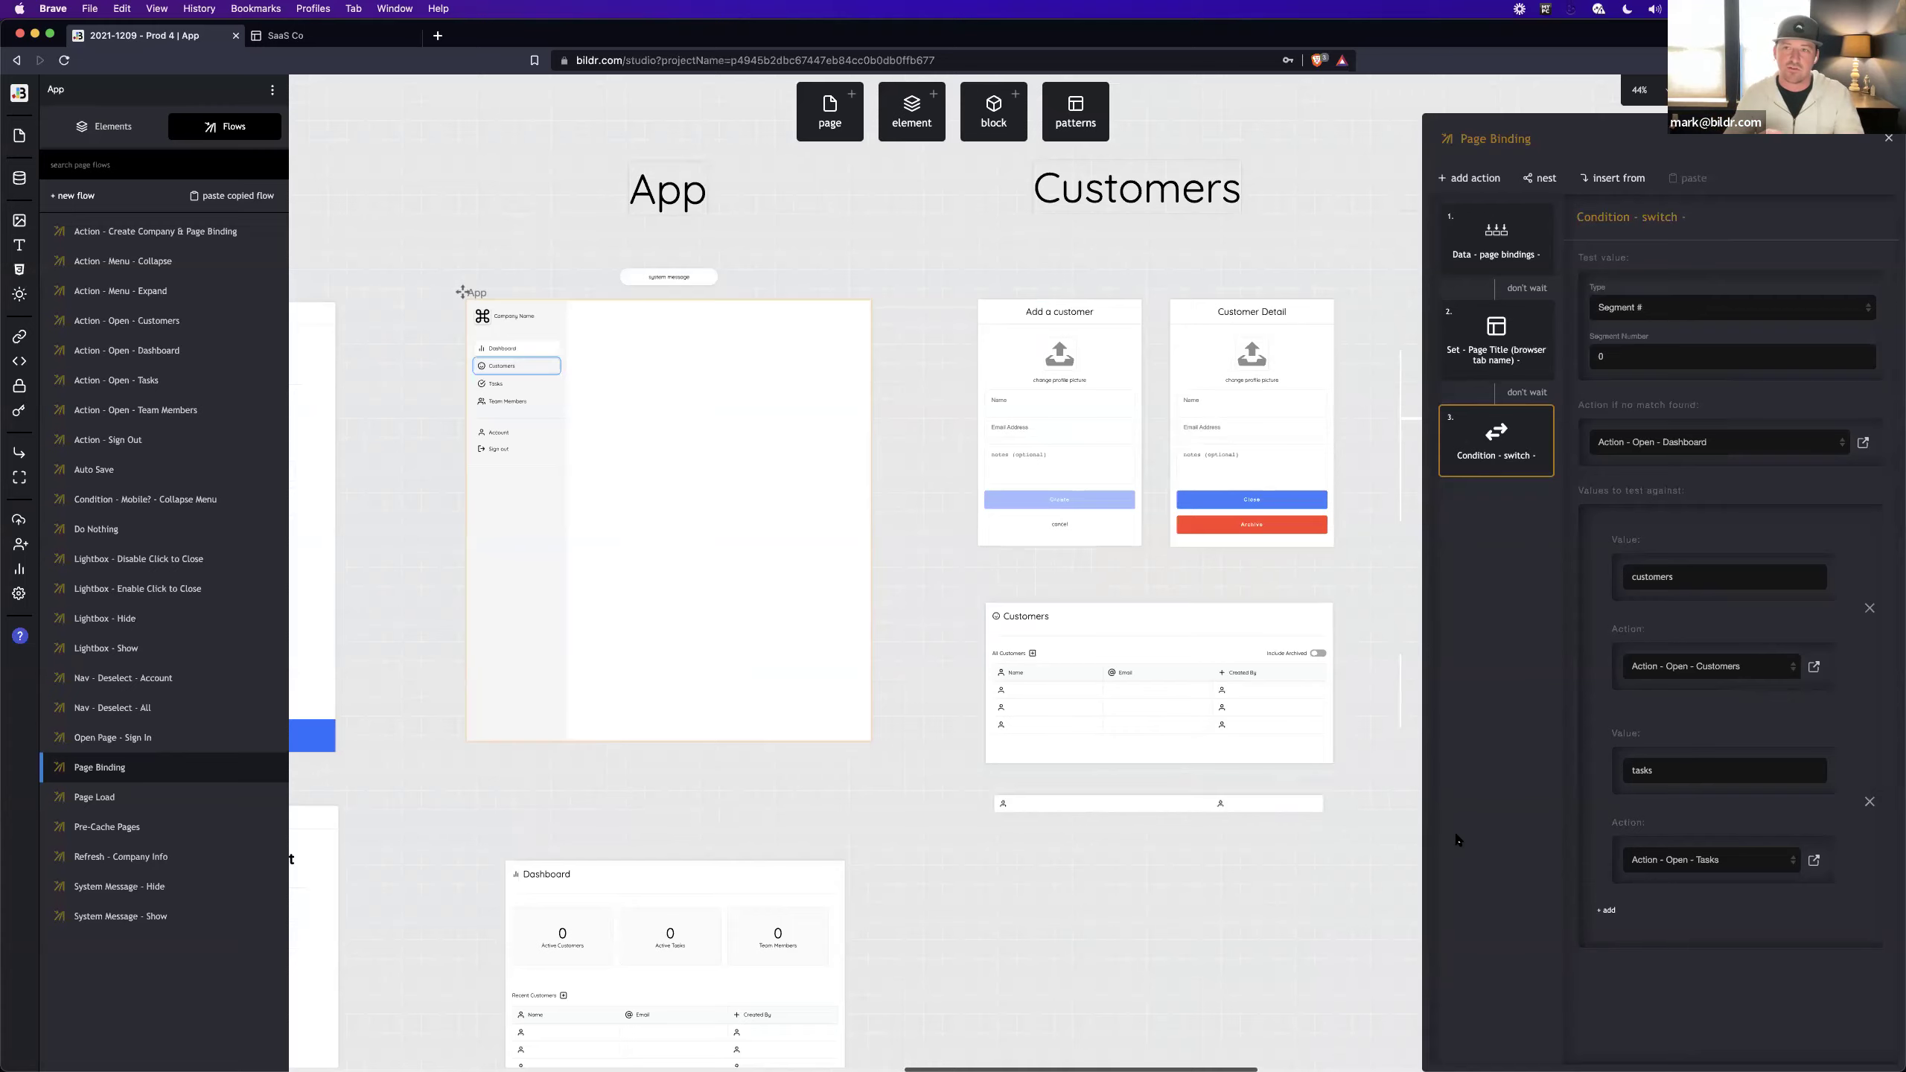
click(20, 93)
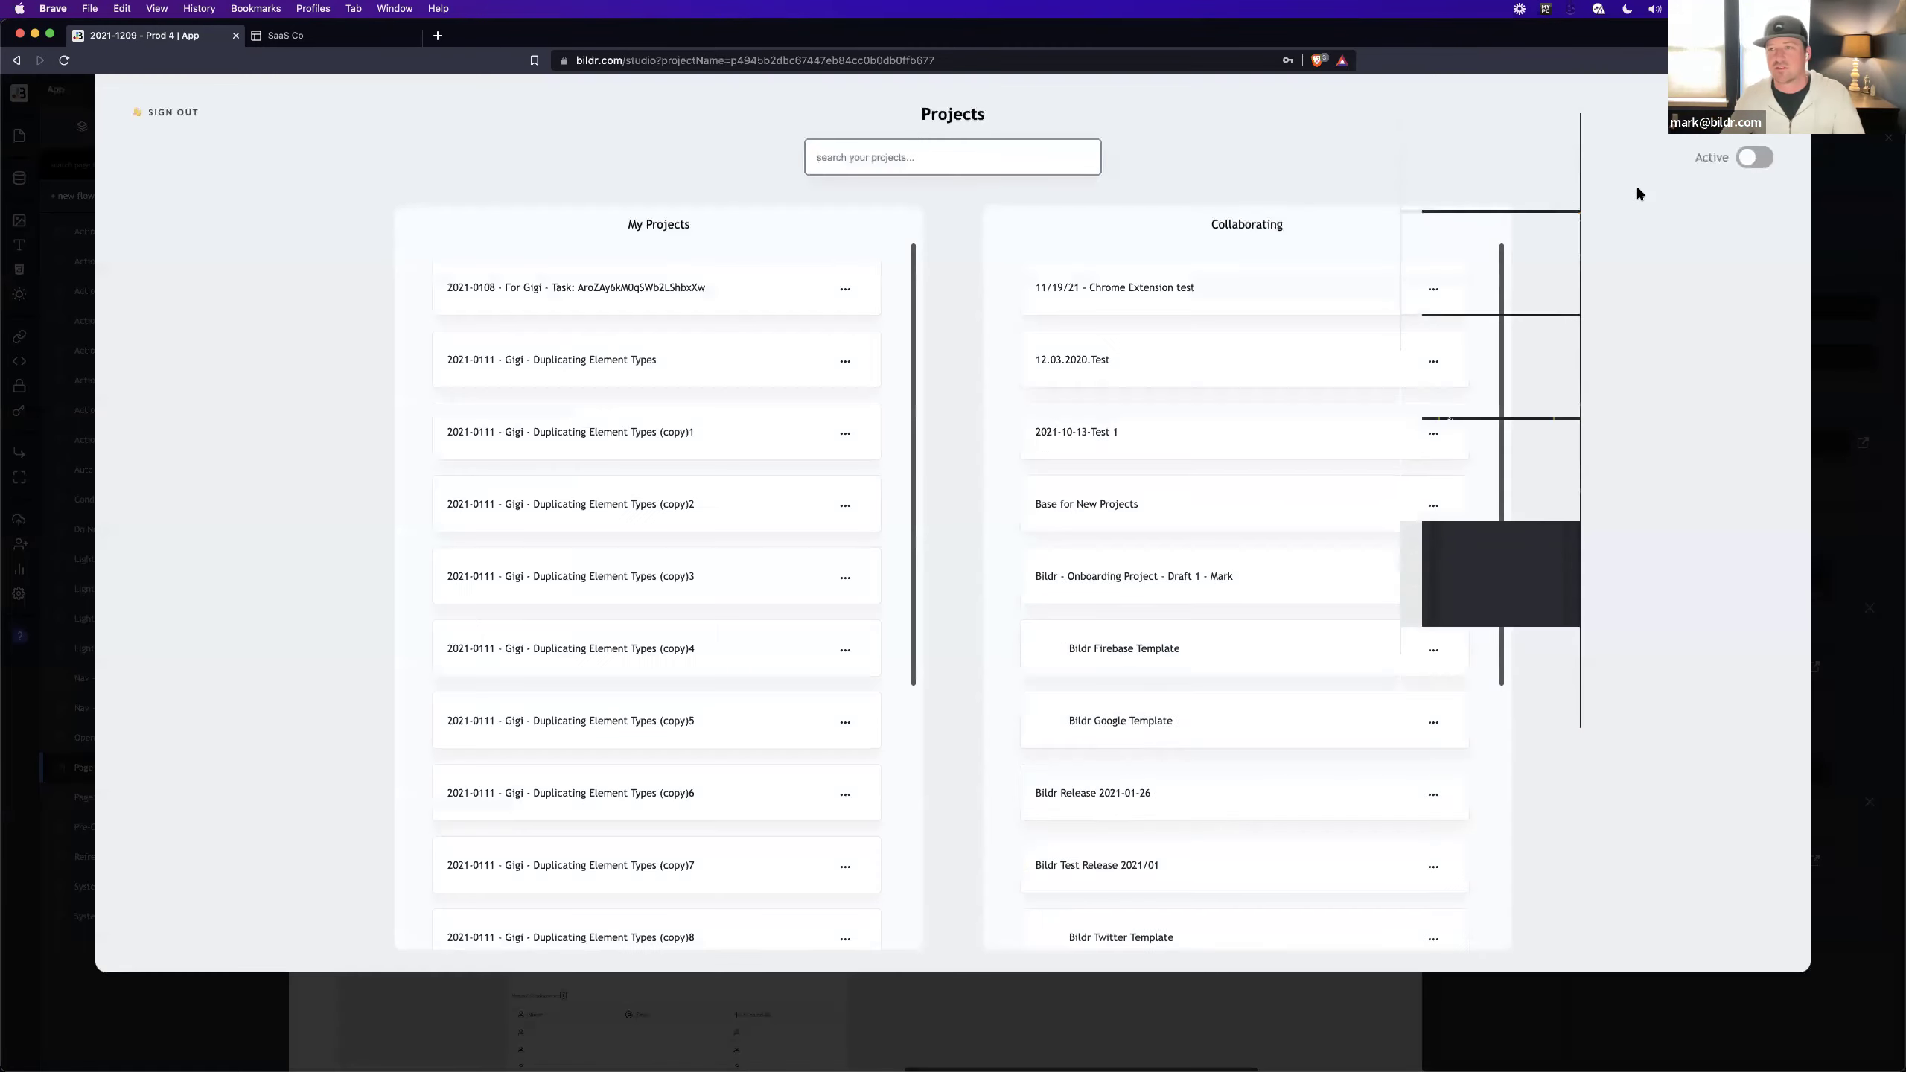
click(1720, 135)
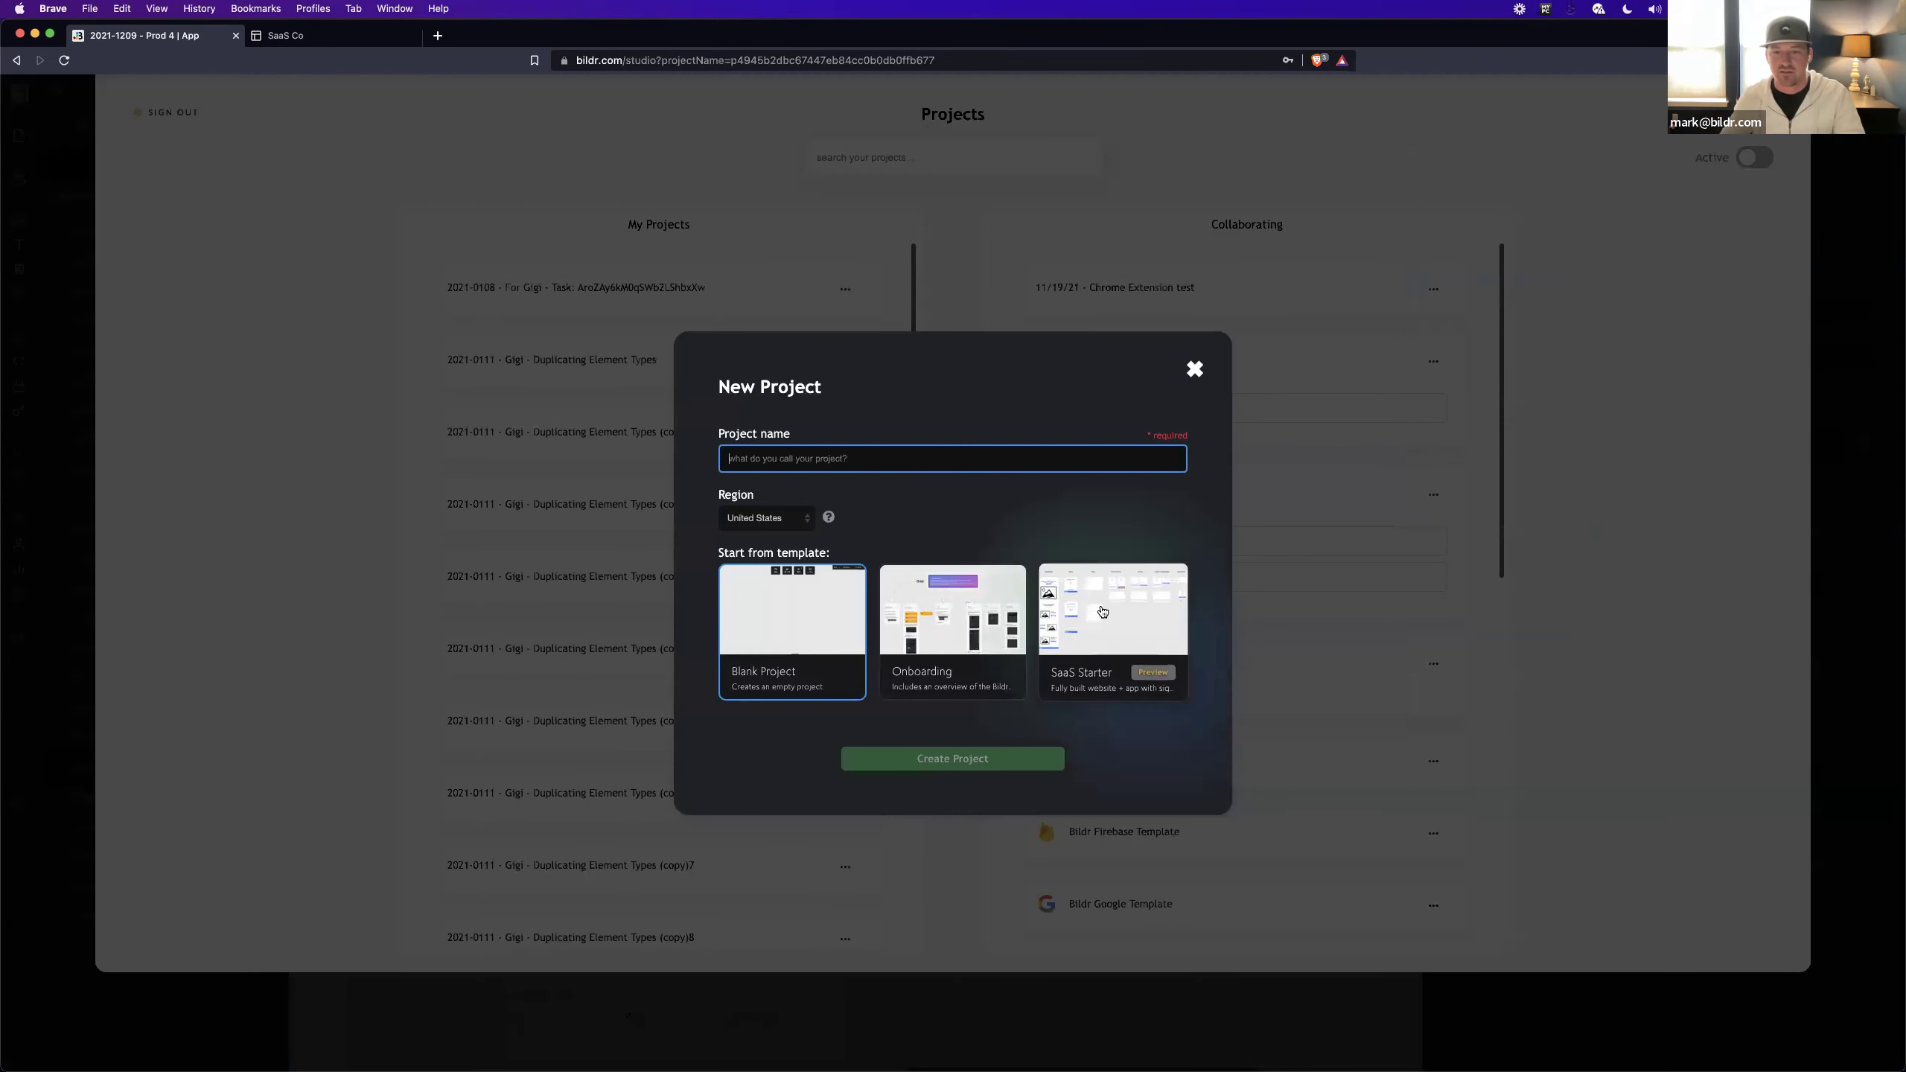
click(1103, 612)
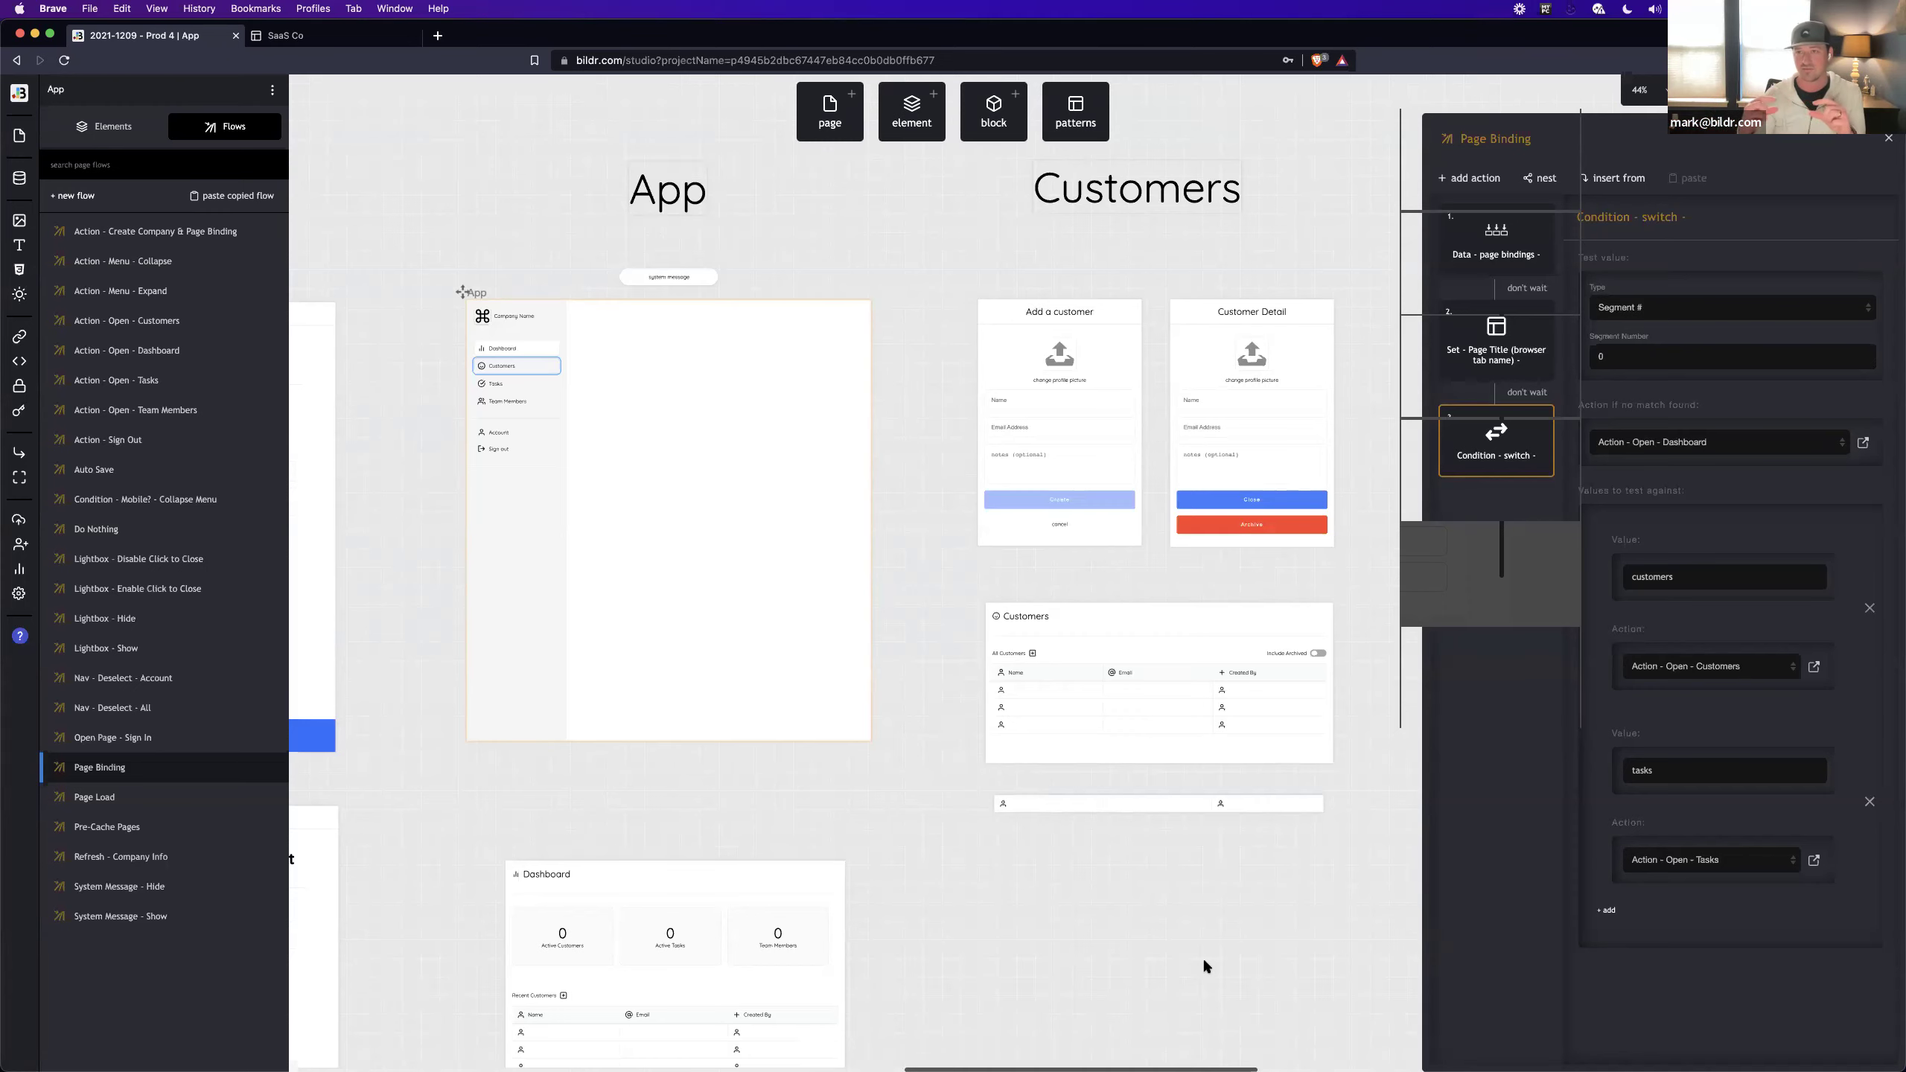
scroll(541, 665, left, 5)
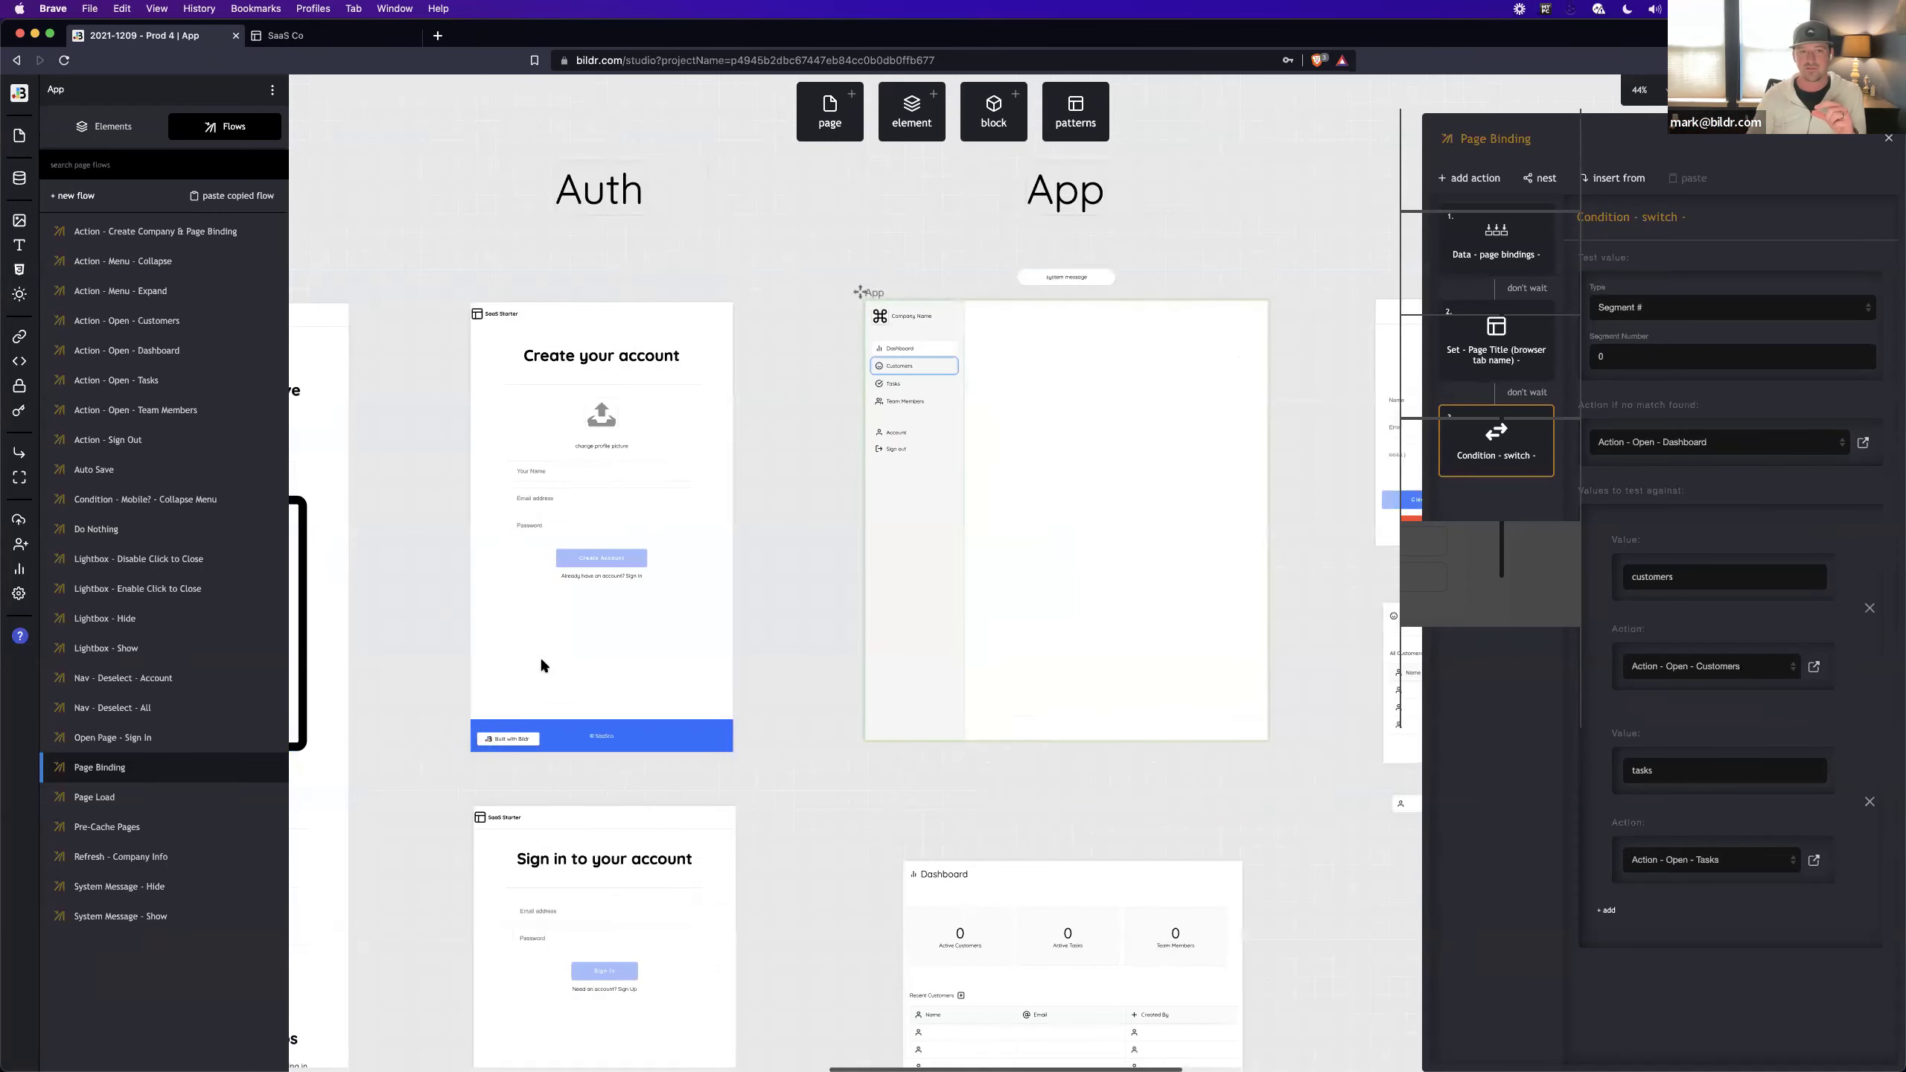
scroll(541, 664, left, 5)
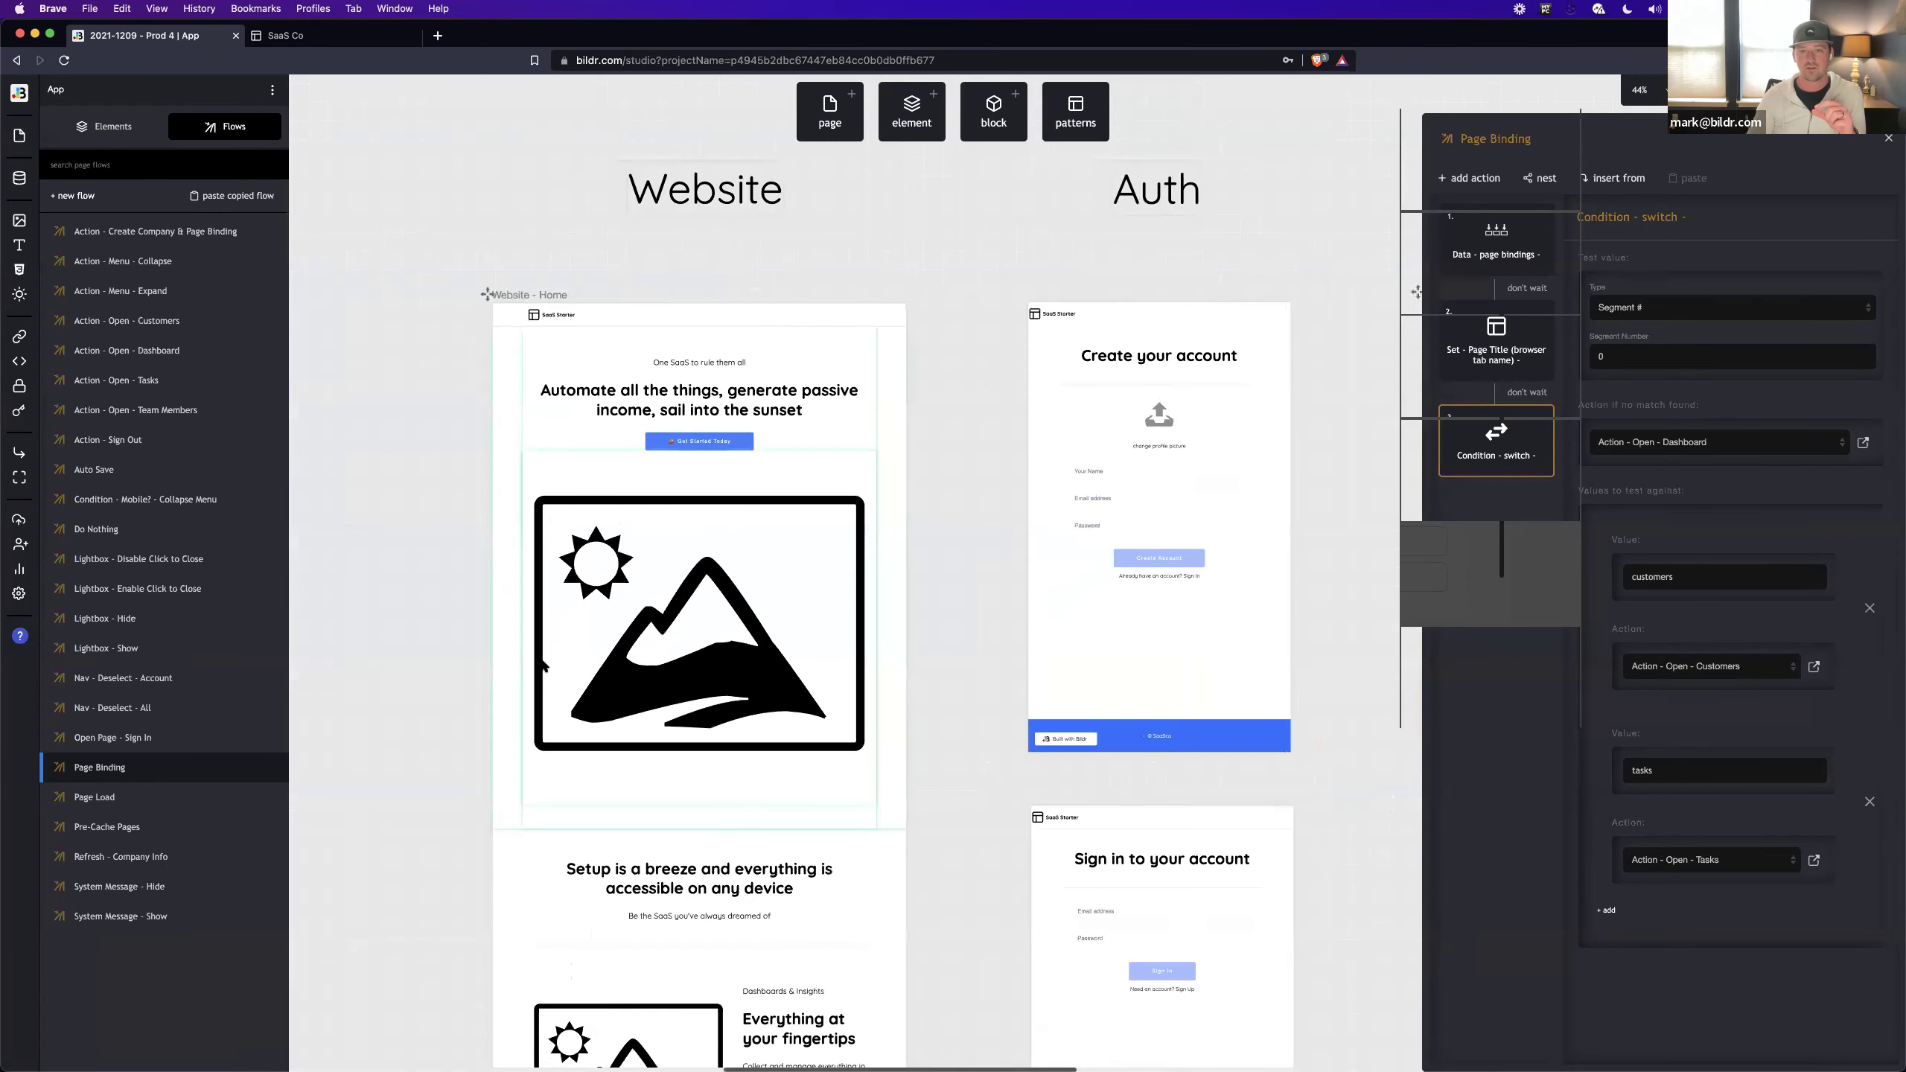
Step: Inspect the website Home header, the Sign Up header, and the App page structure
click(644, 316)
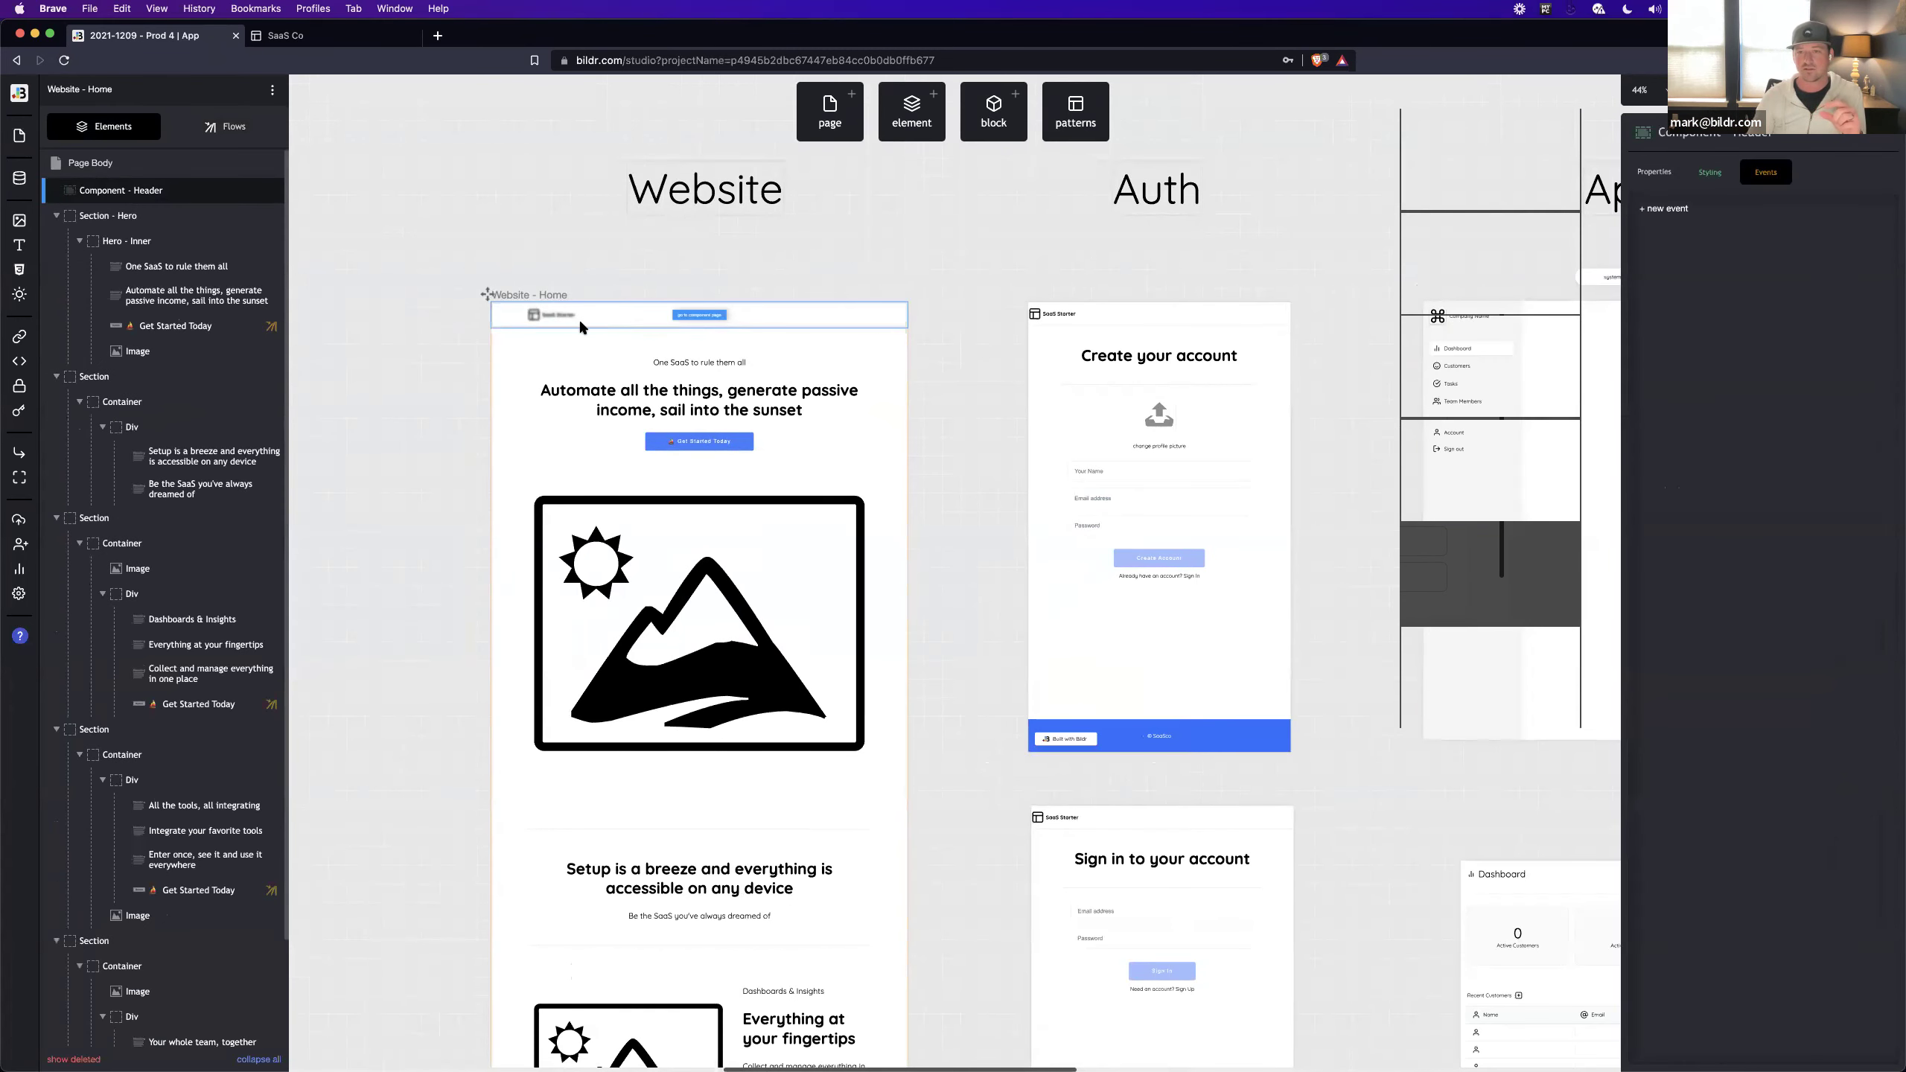
click(1041, 324)
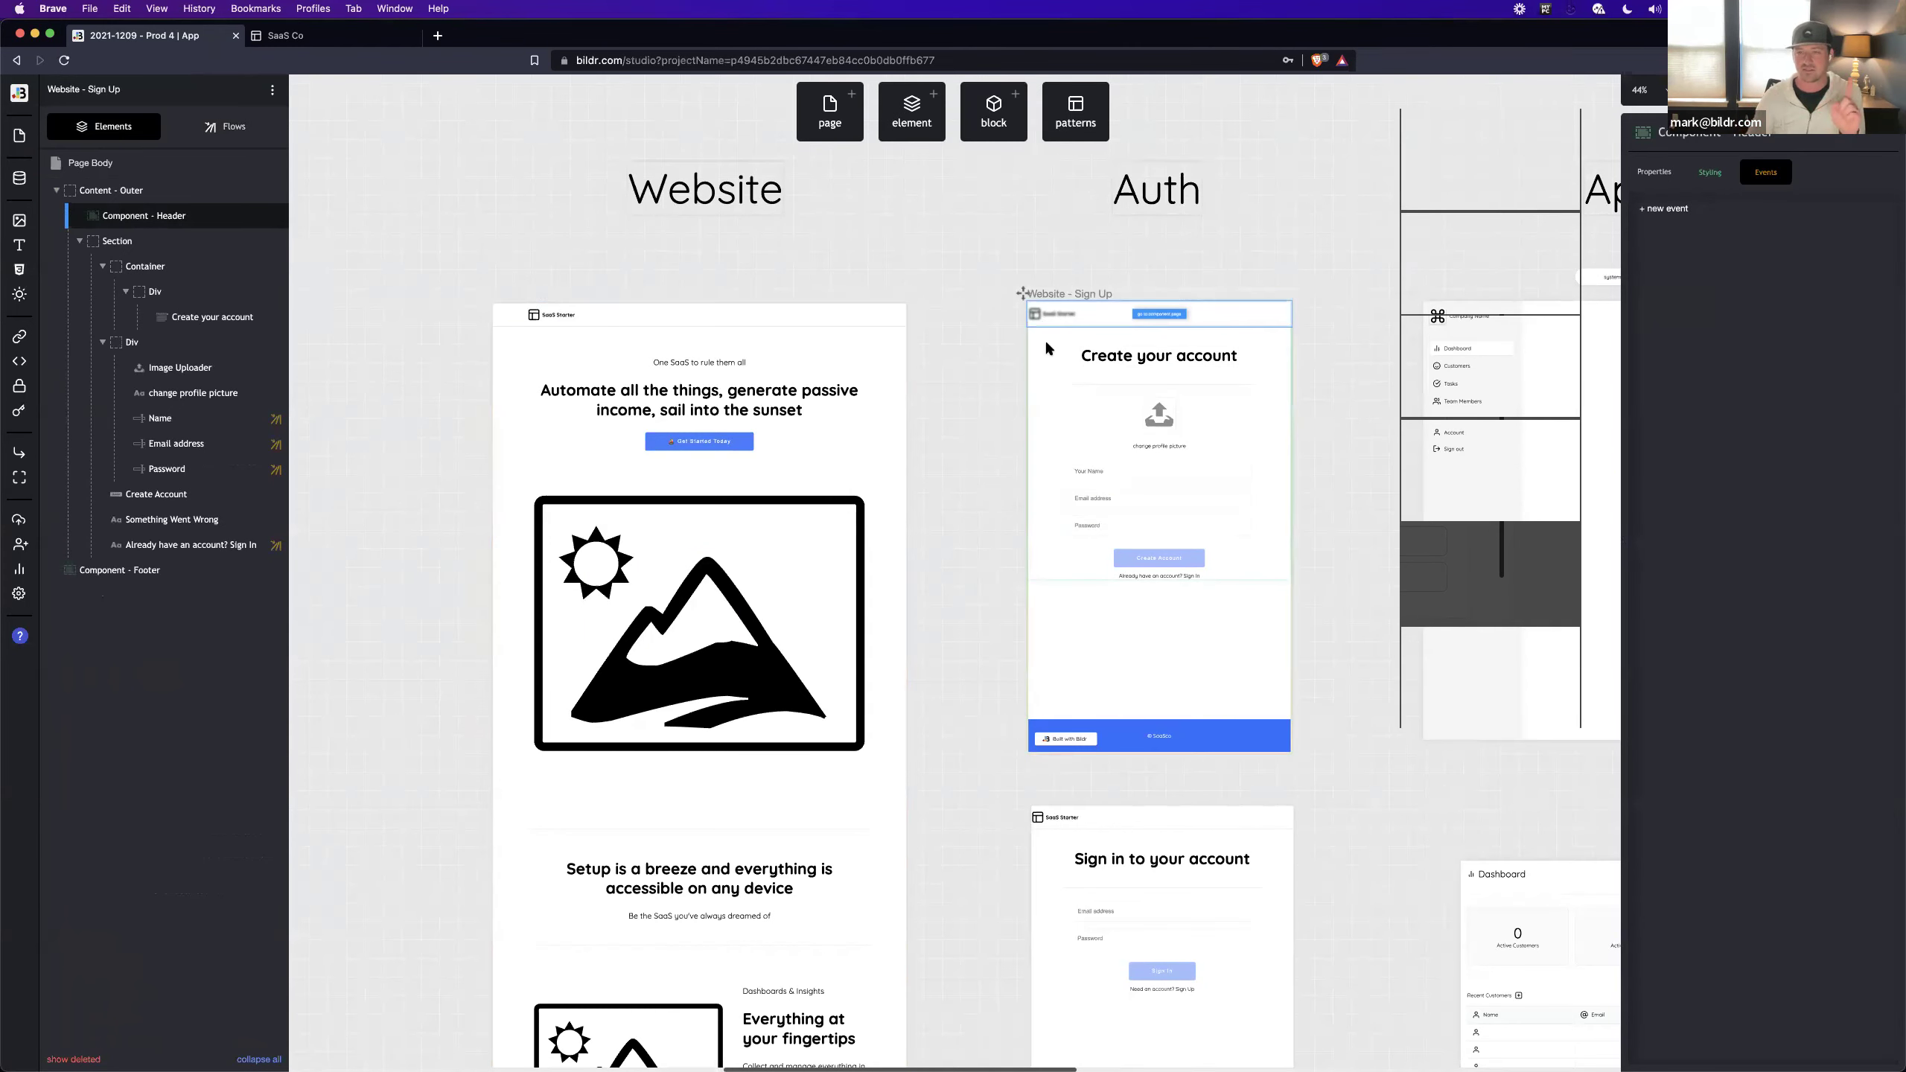
scroll(1089, 507, right, 2)
scroll(1088, 506, right, 2)
scroll(1089, 507, right, 3)
click(1087, 509)
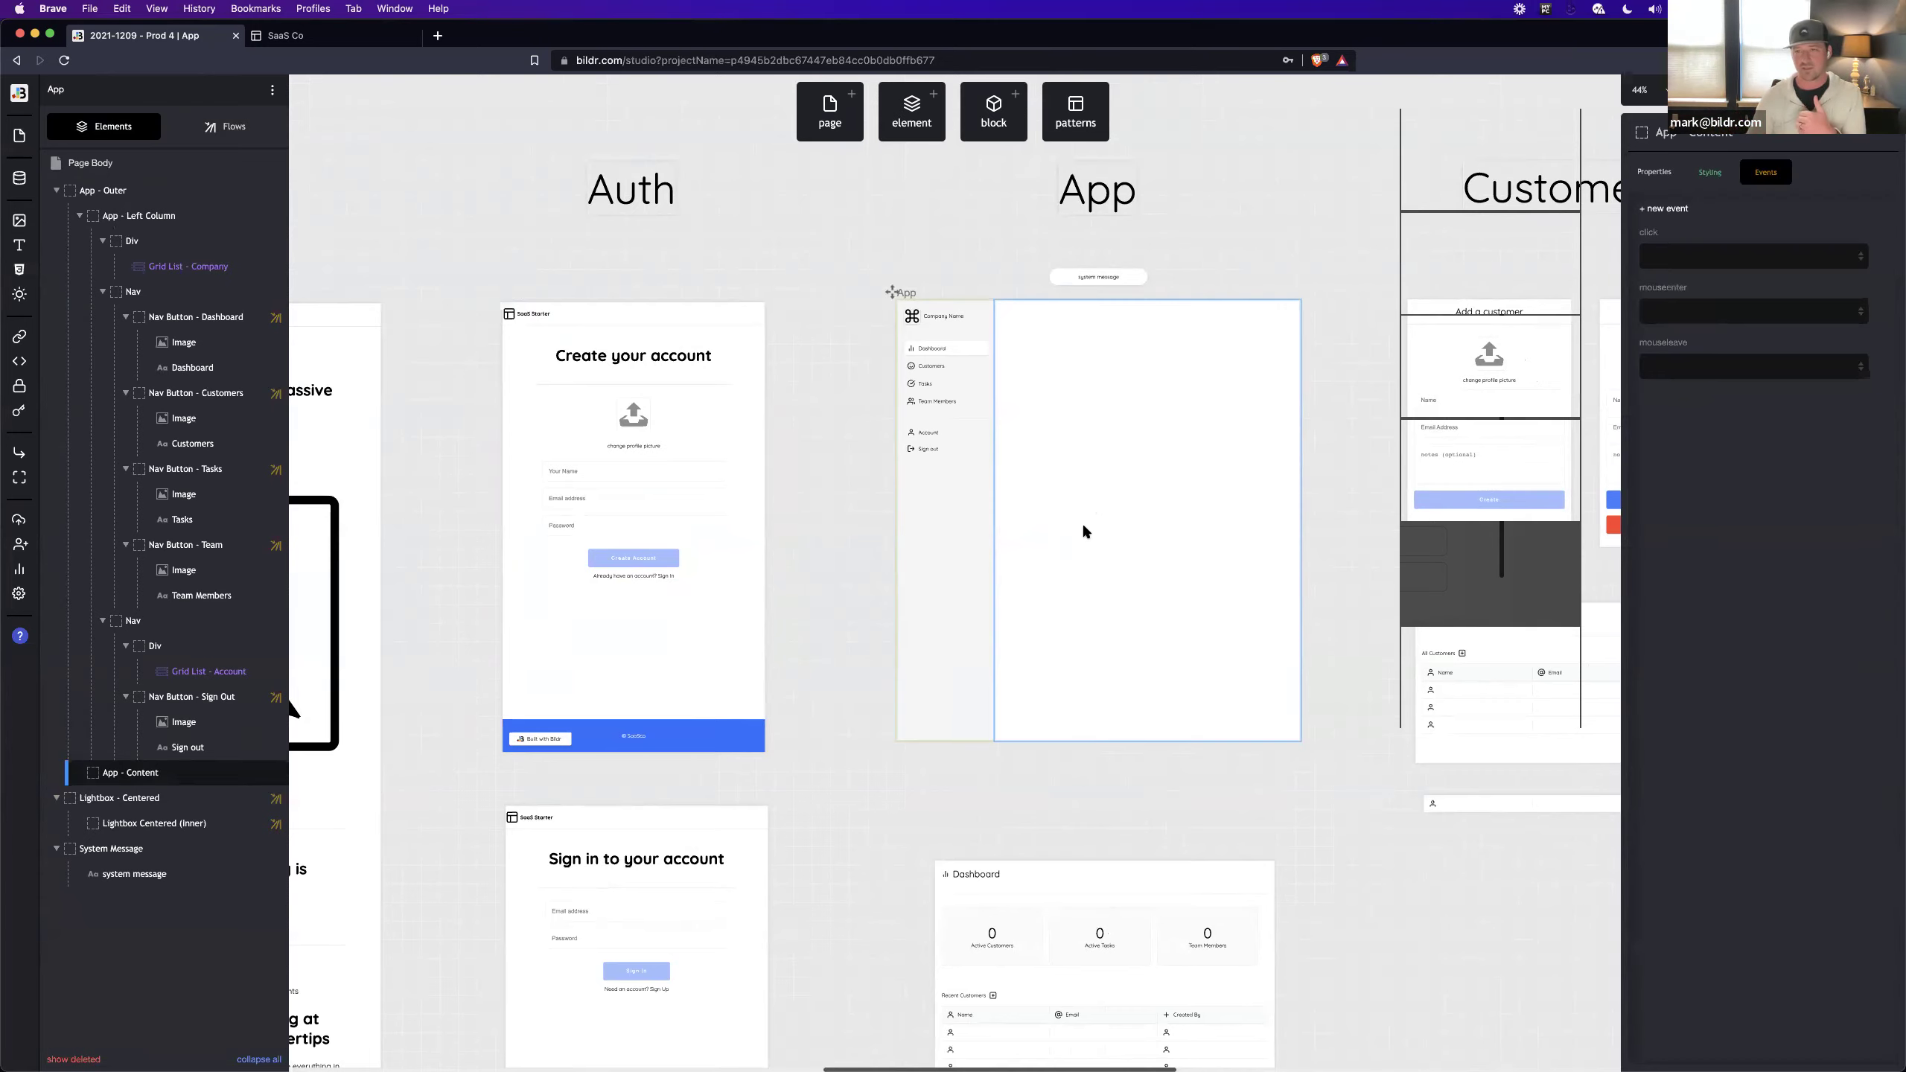
scroll(1083, 531, down, 5)
scroll(1083, 531, right, 3)
scroll(1066, 552, right, 1)
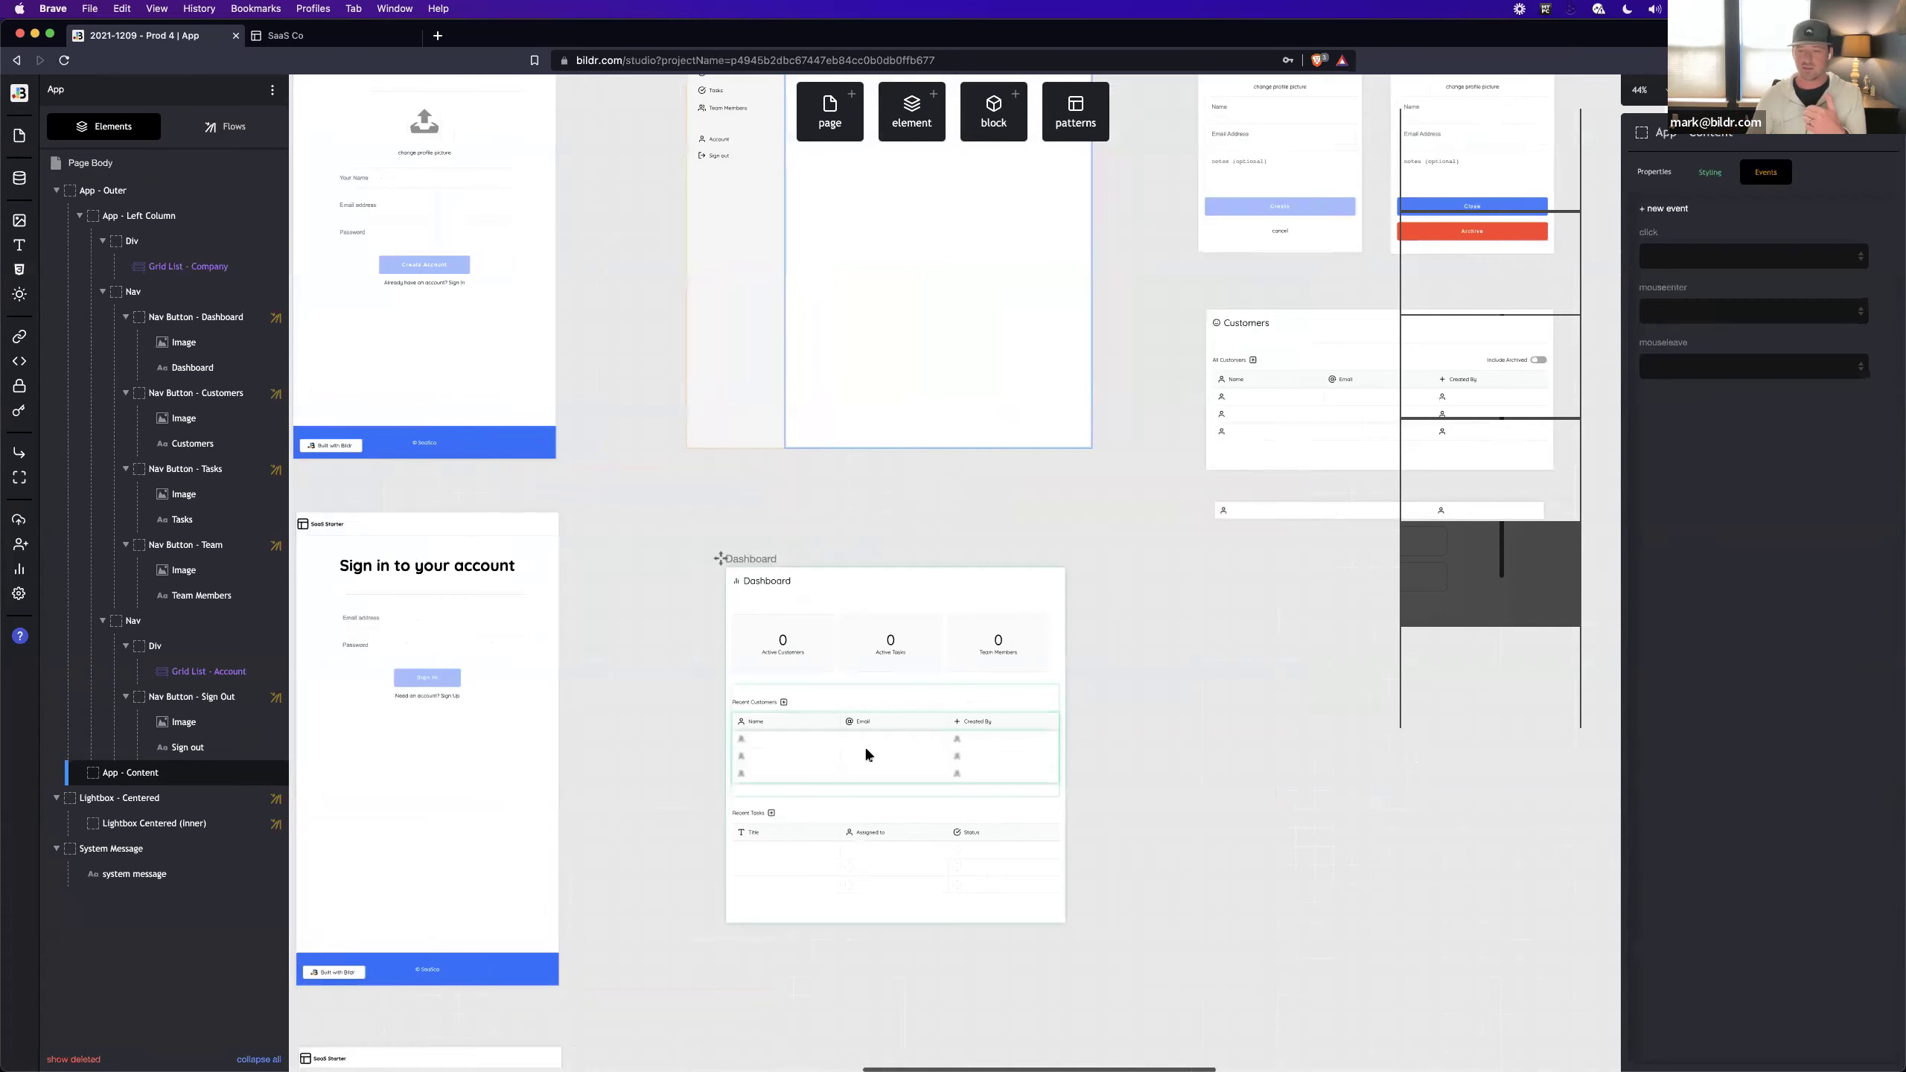
Step: Select the Recent Customers grid list on the Dashboard page
click(798, 762)
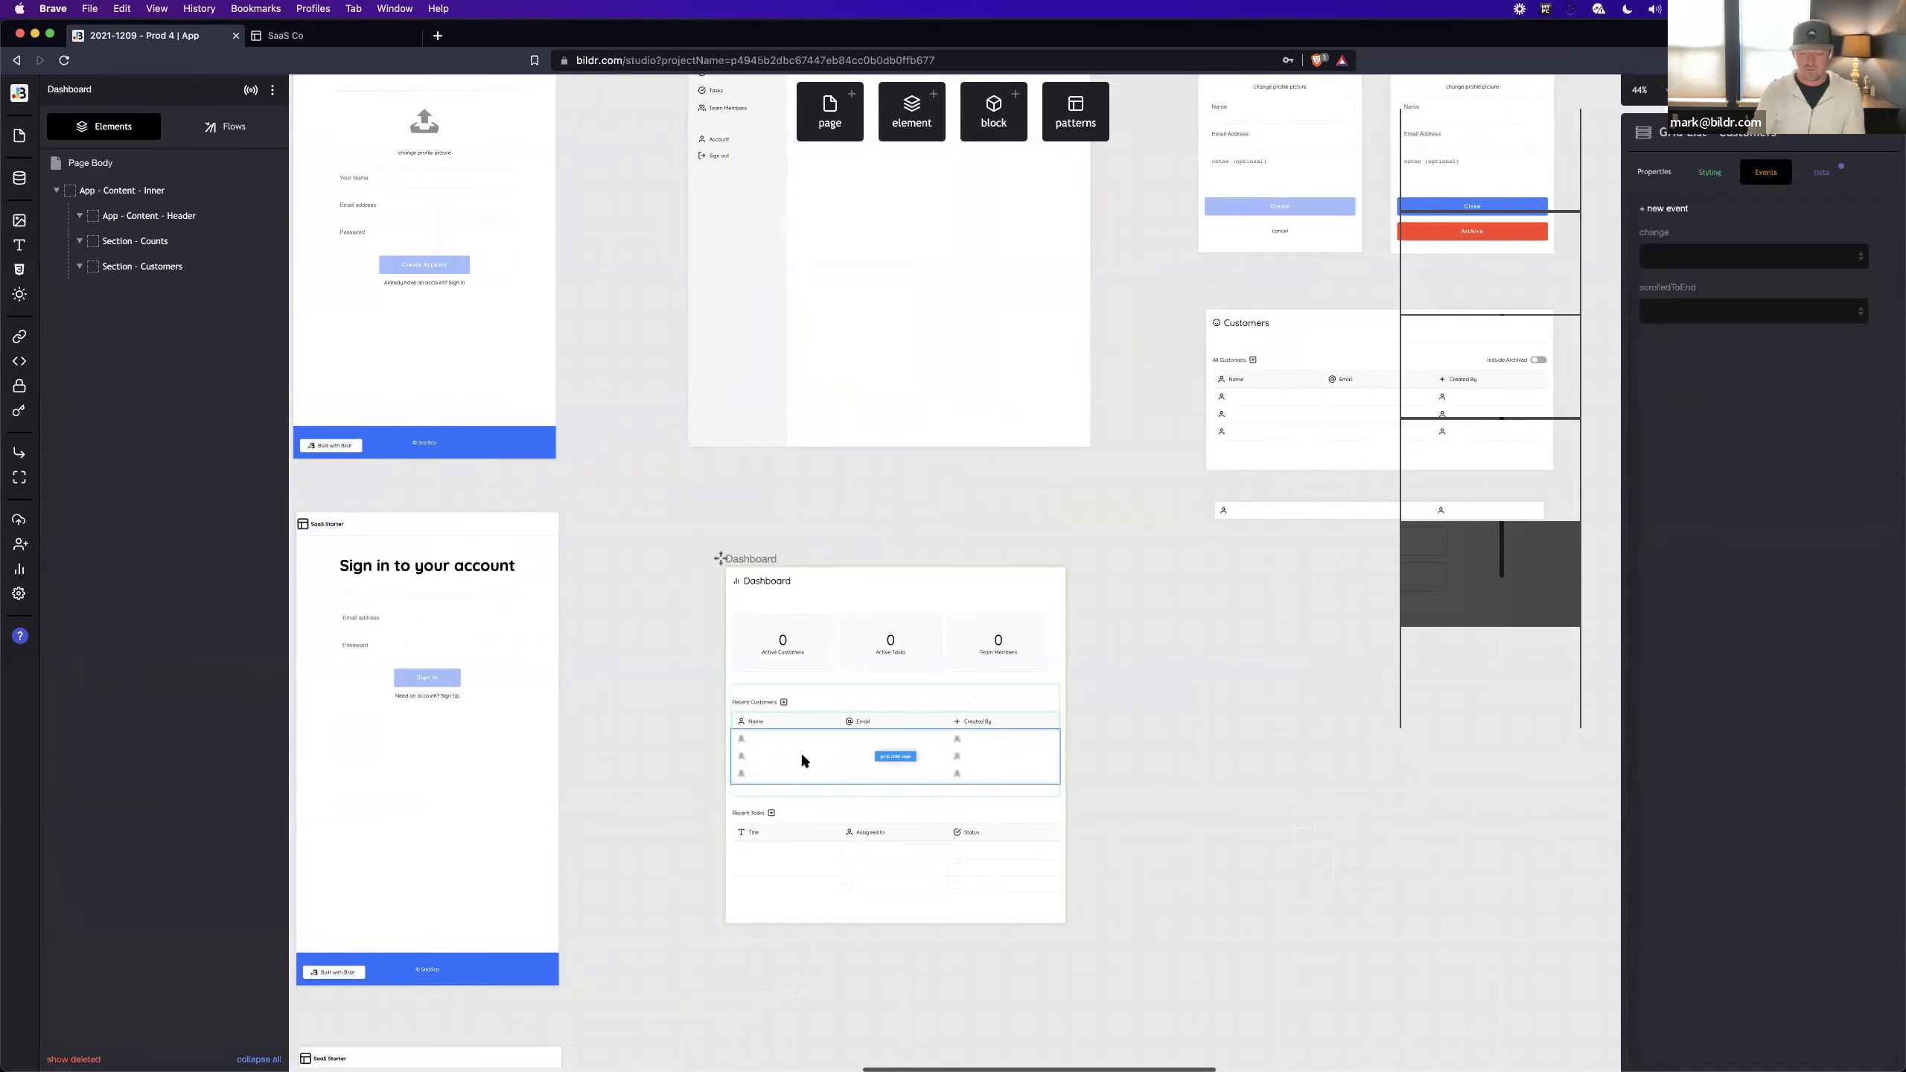
scroll(801, 760, up, 5)
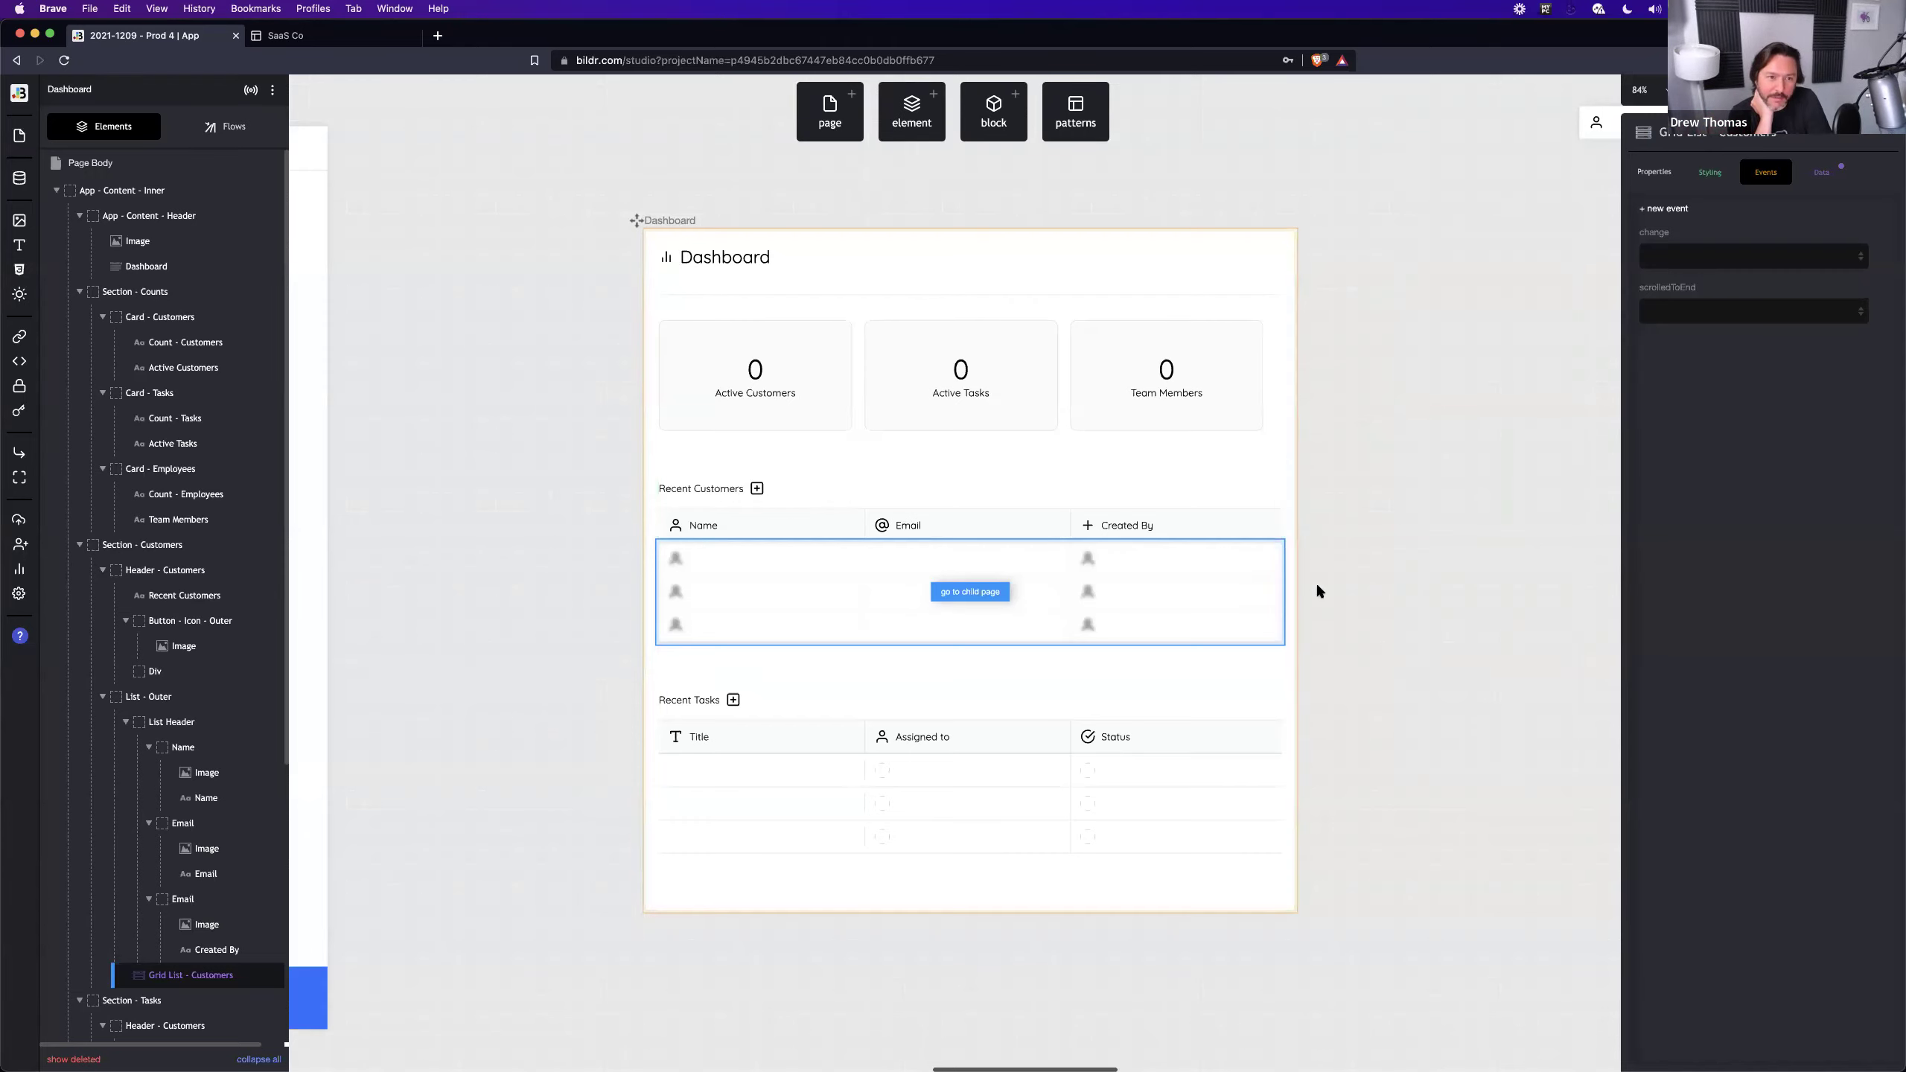
scroll(1317, 591, up, 10)
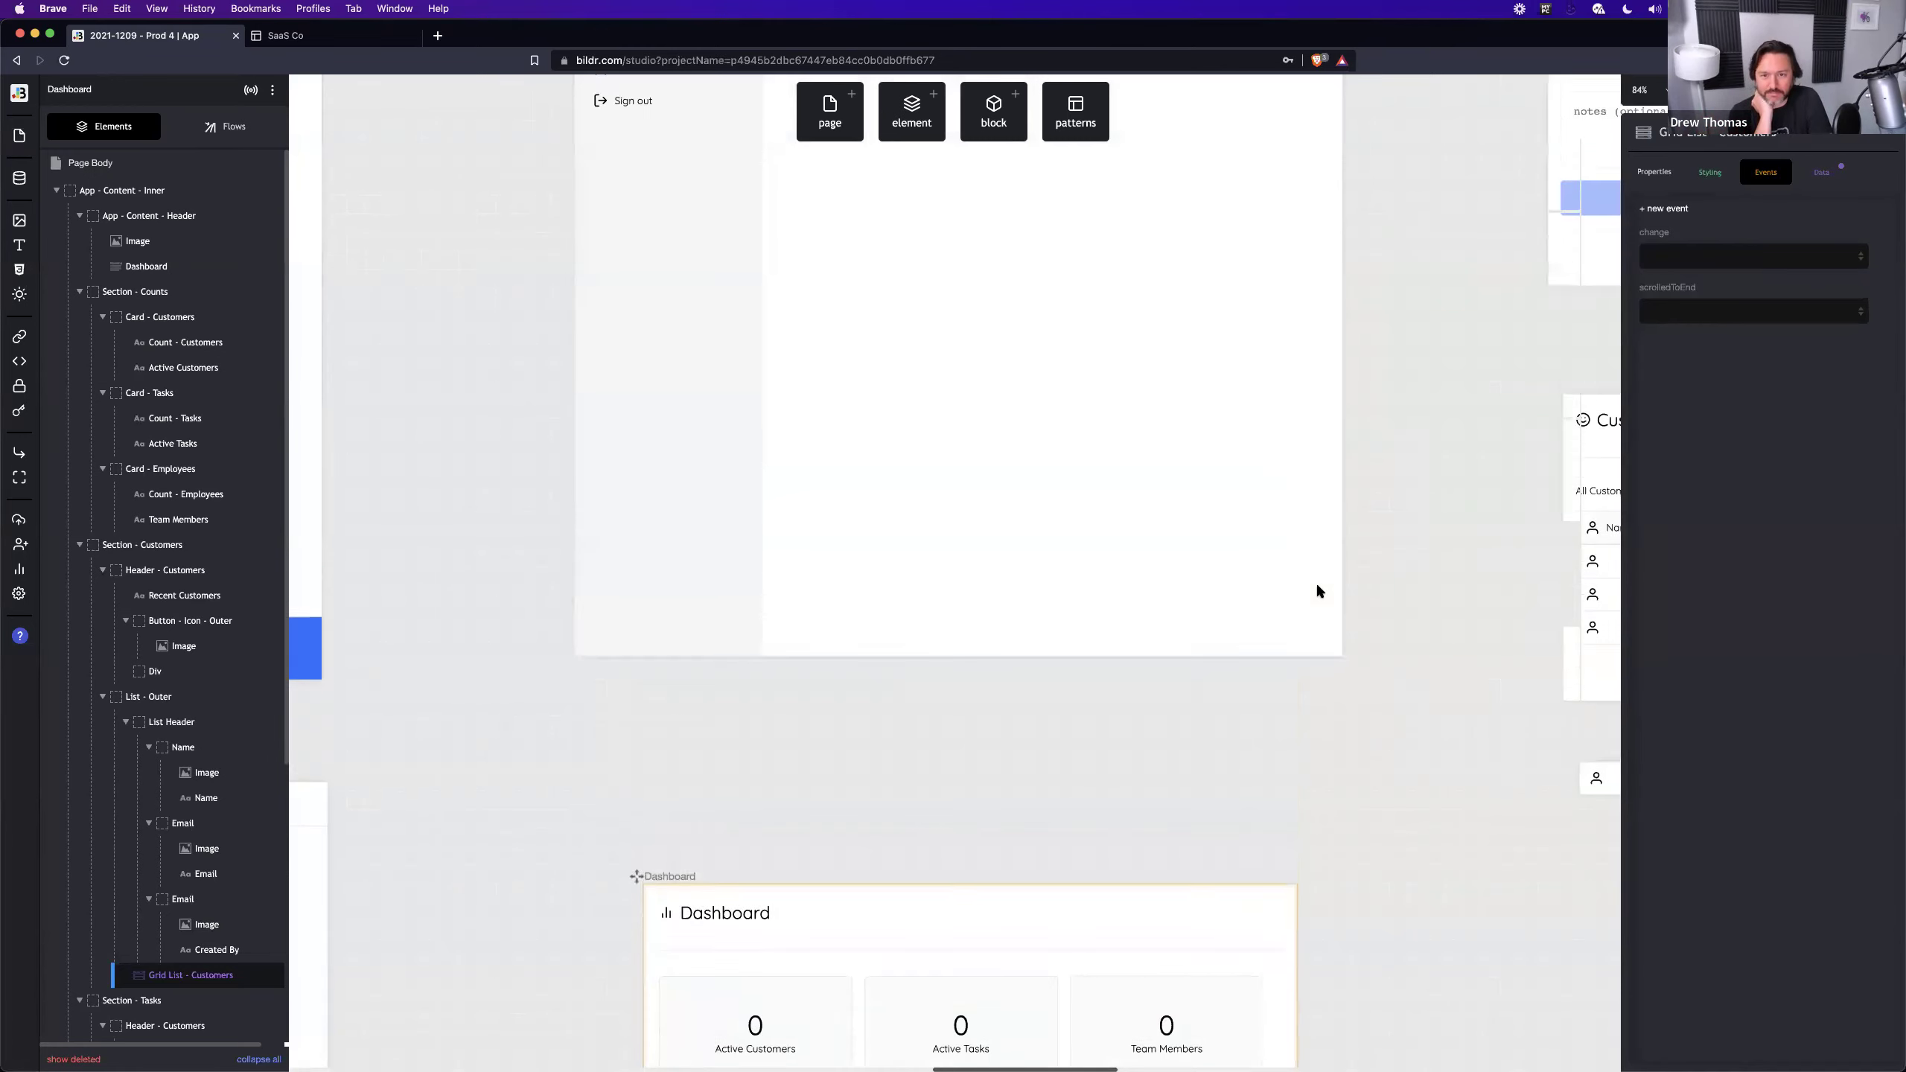
scroll(1317, 592, up, 3)
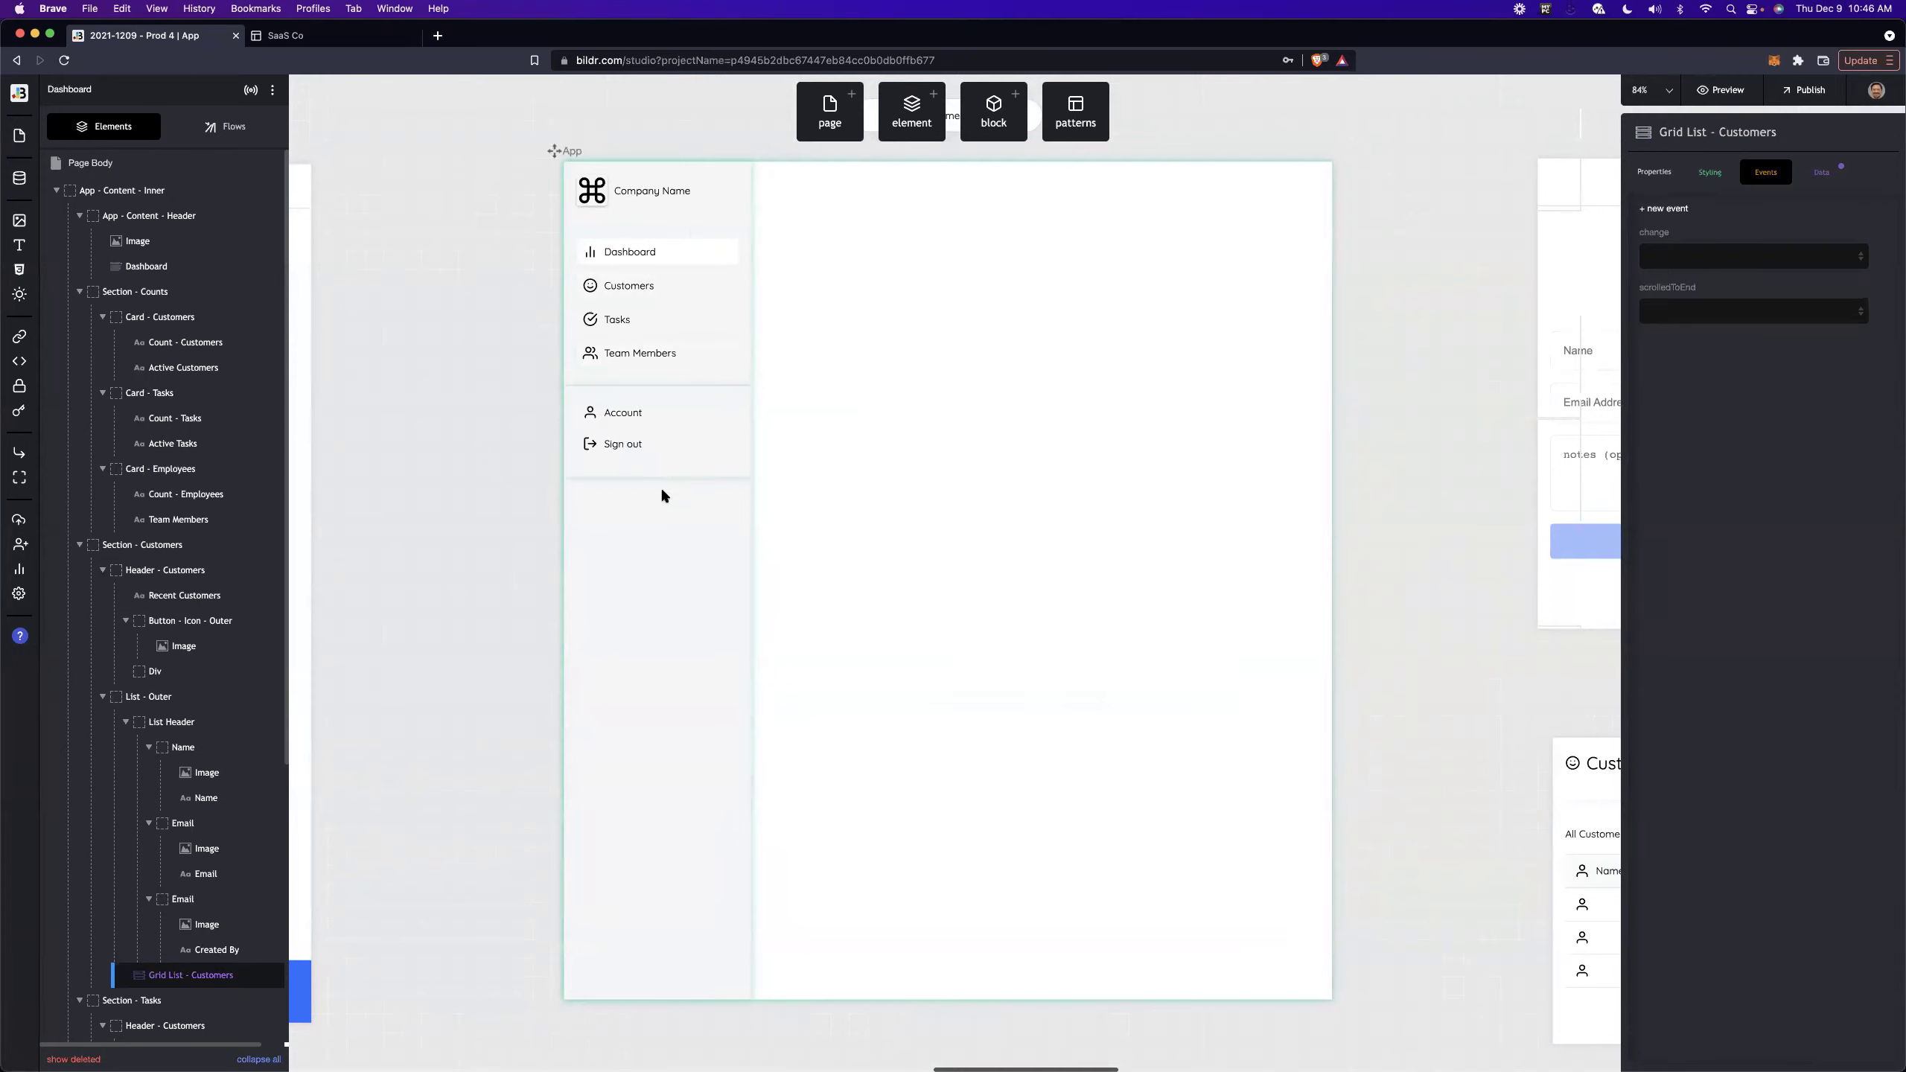
Step: Select the App sidebar's Account item, then its Sign out nav button
click(664, 416)
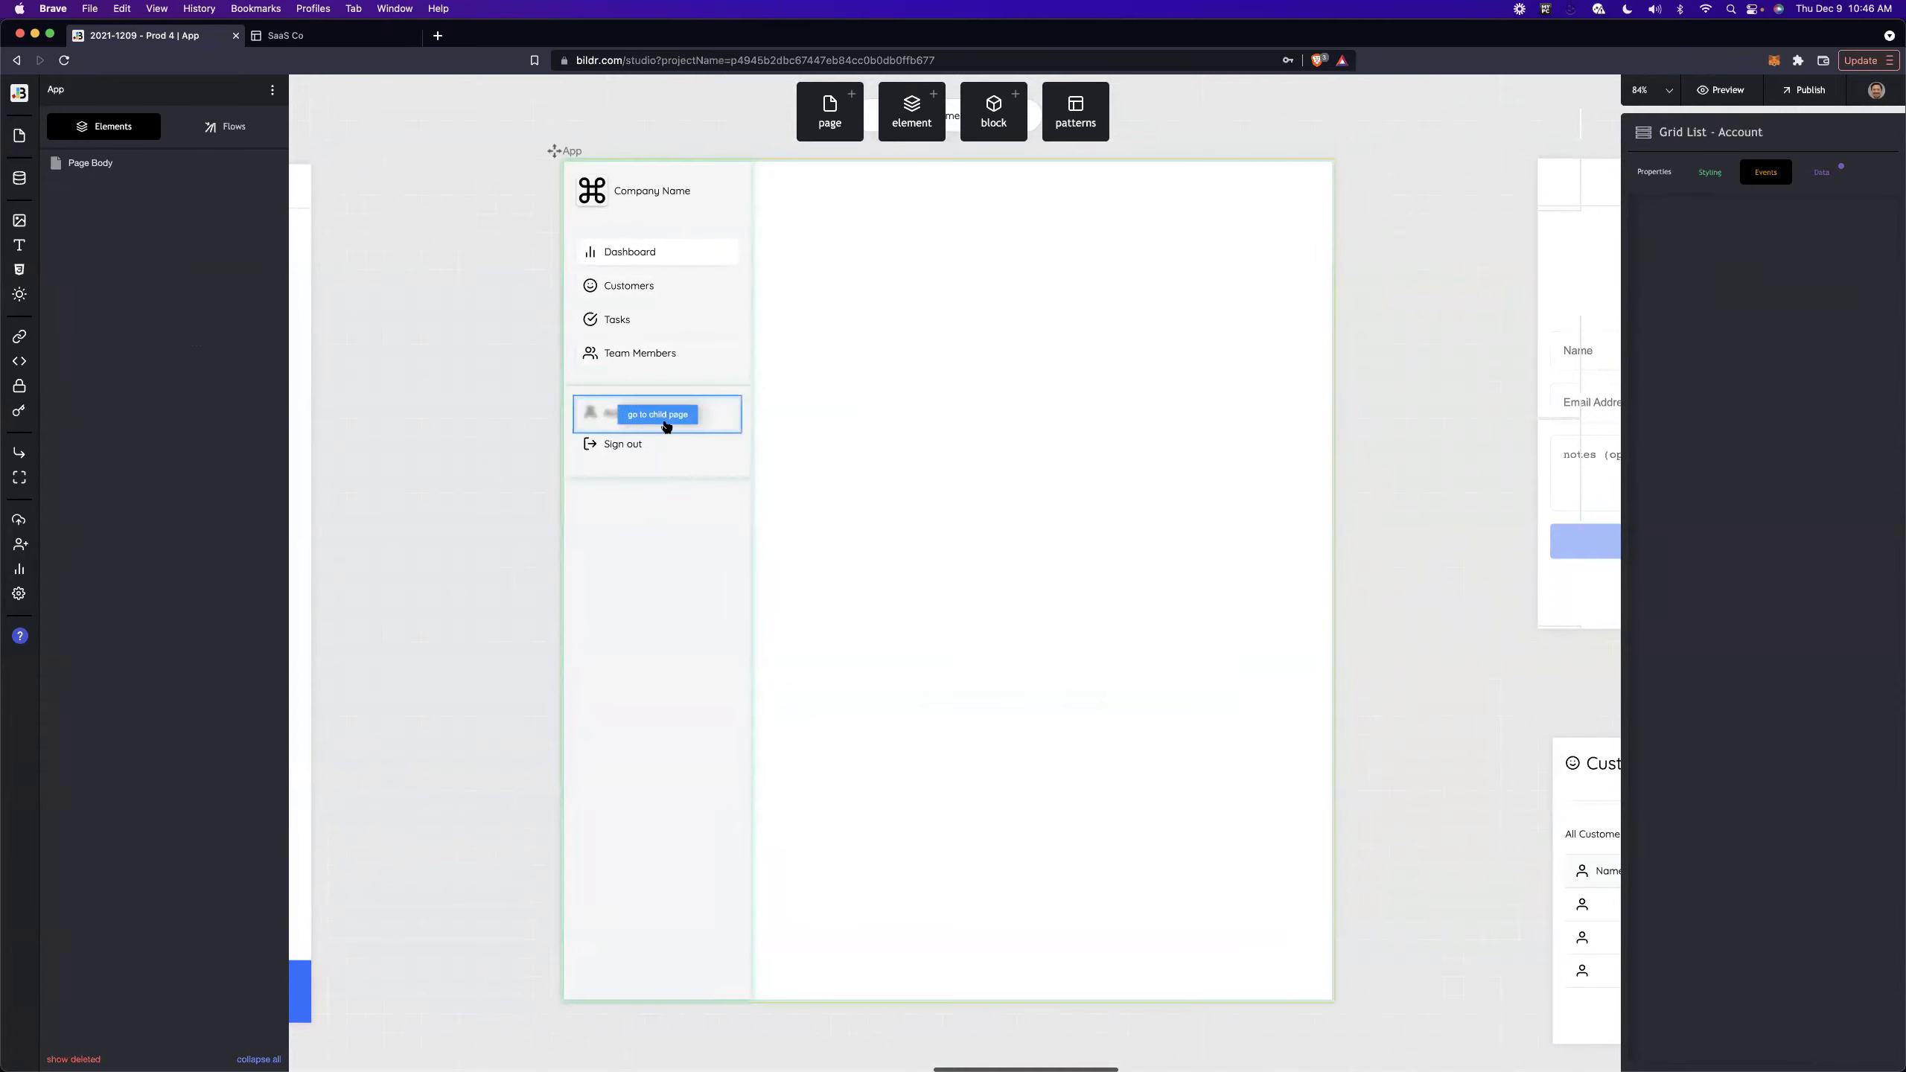
click(705, 451)
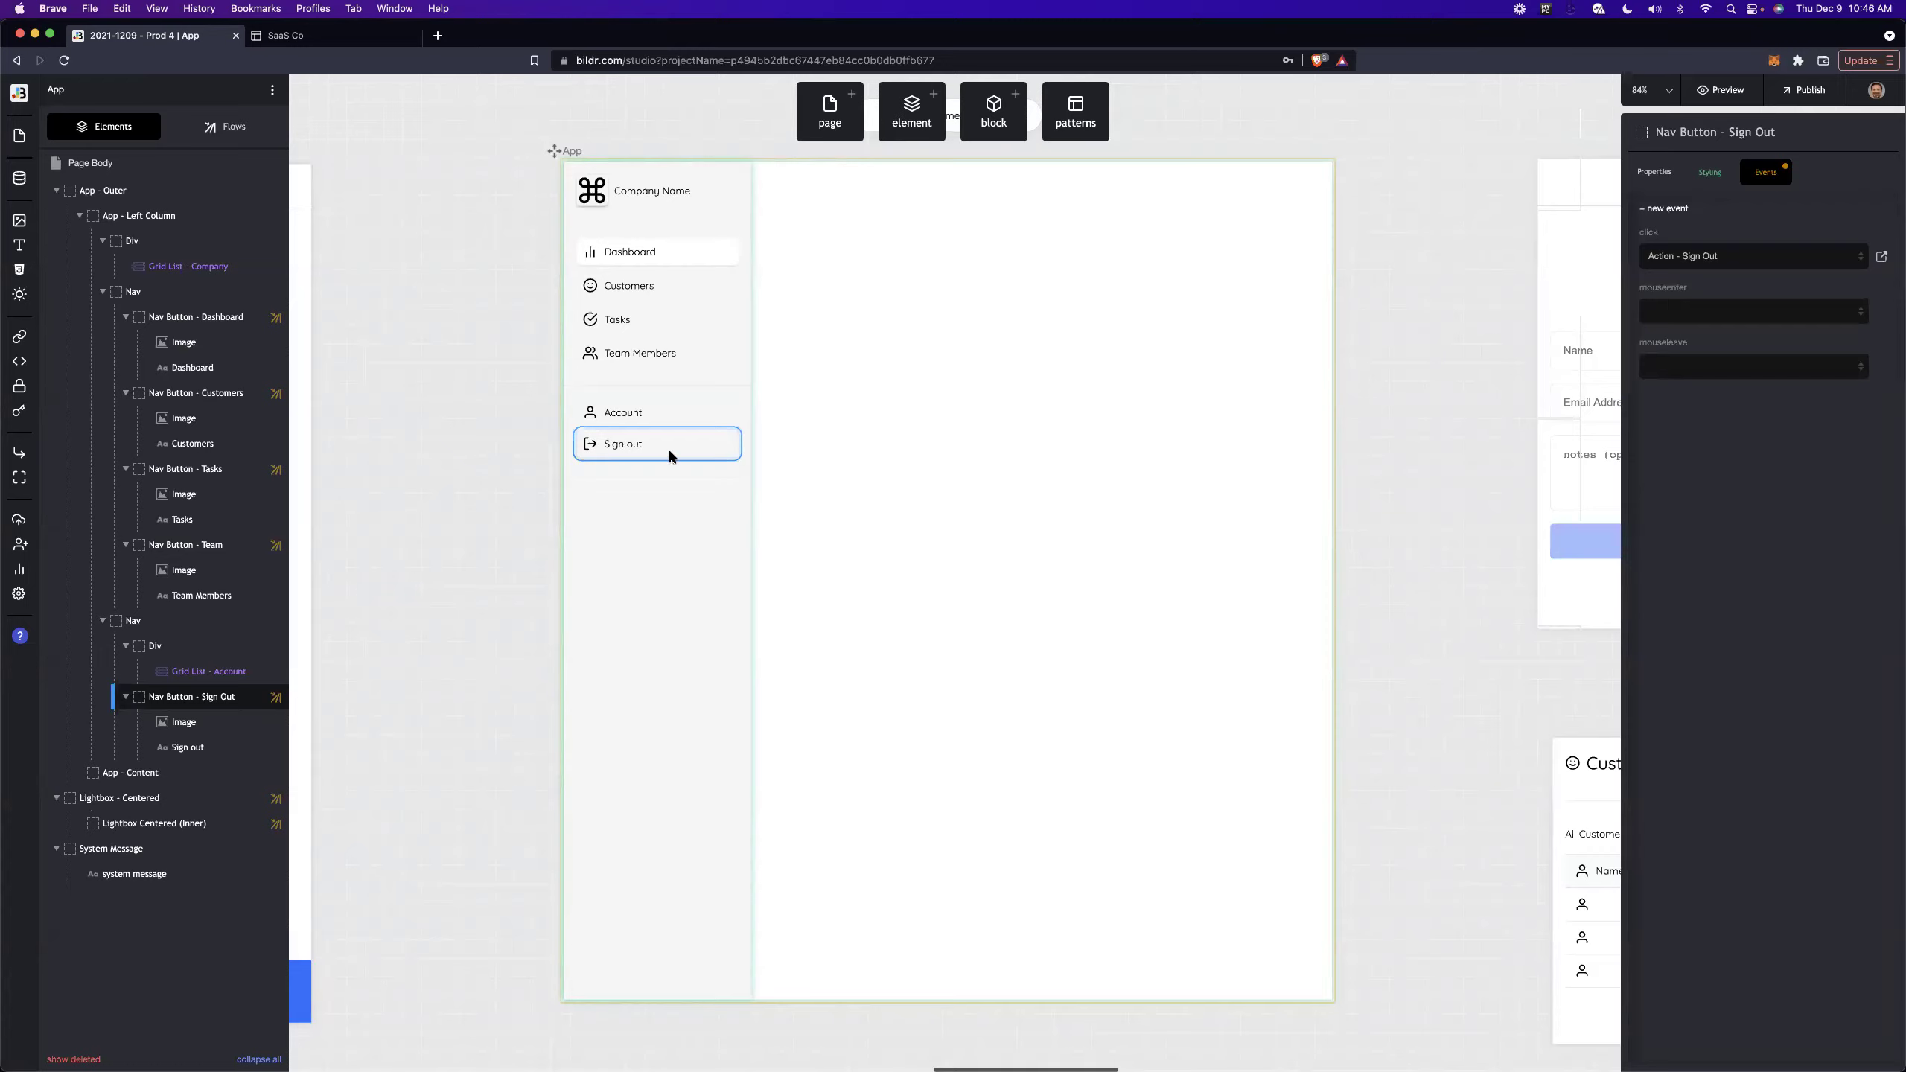
Step: Select the Dashboard nav button to see its click event run Action - Open - Dashboard
click(694, 247)
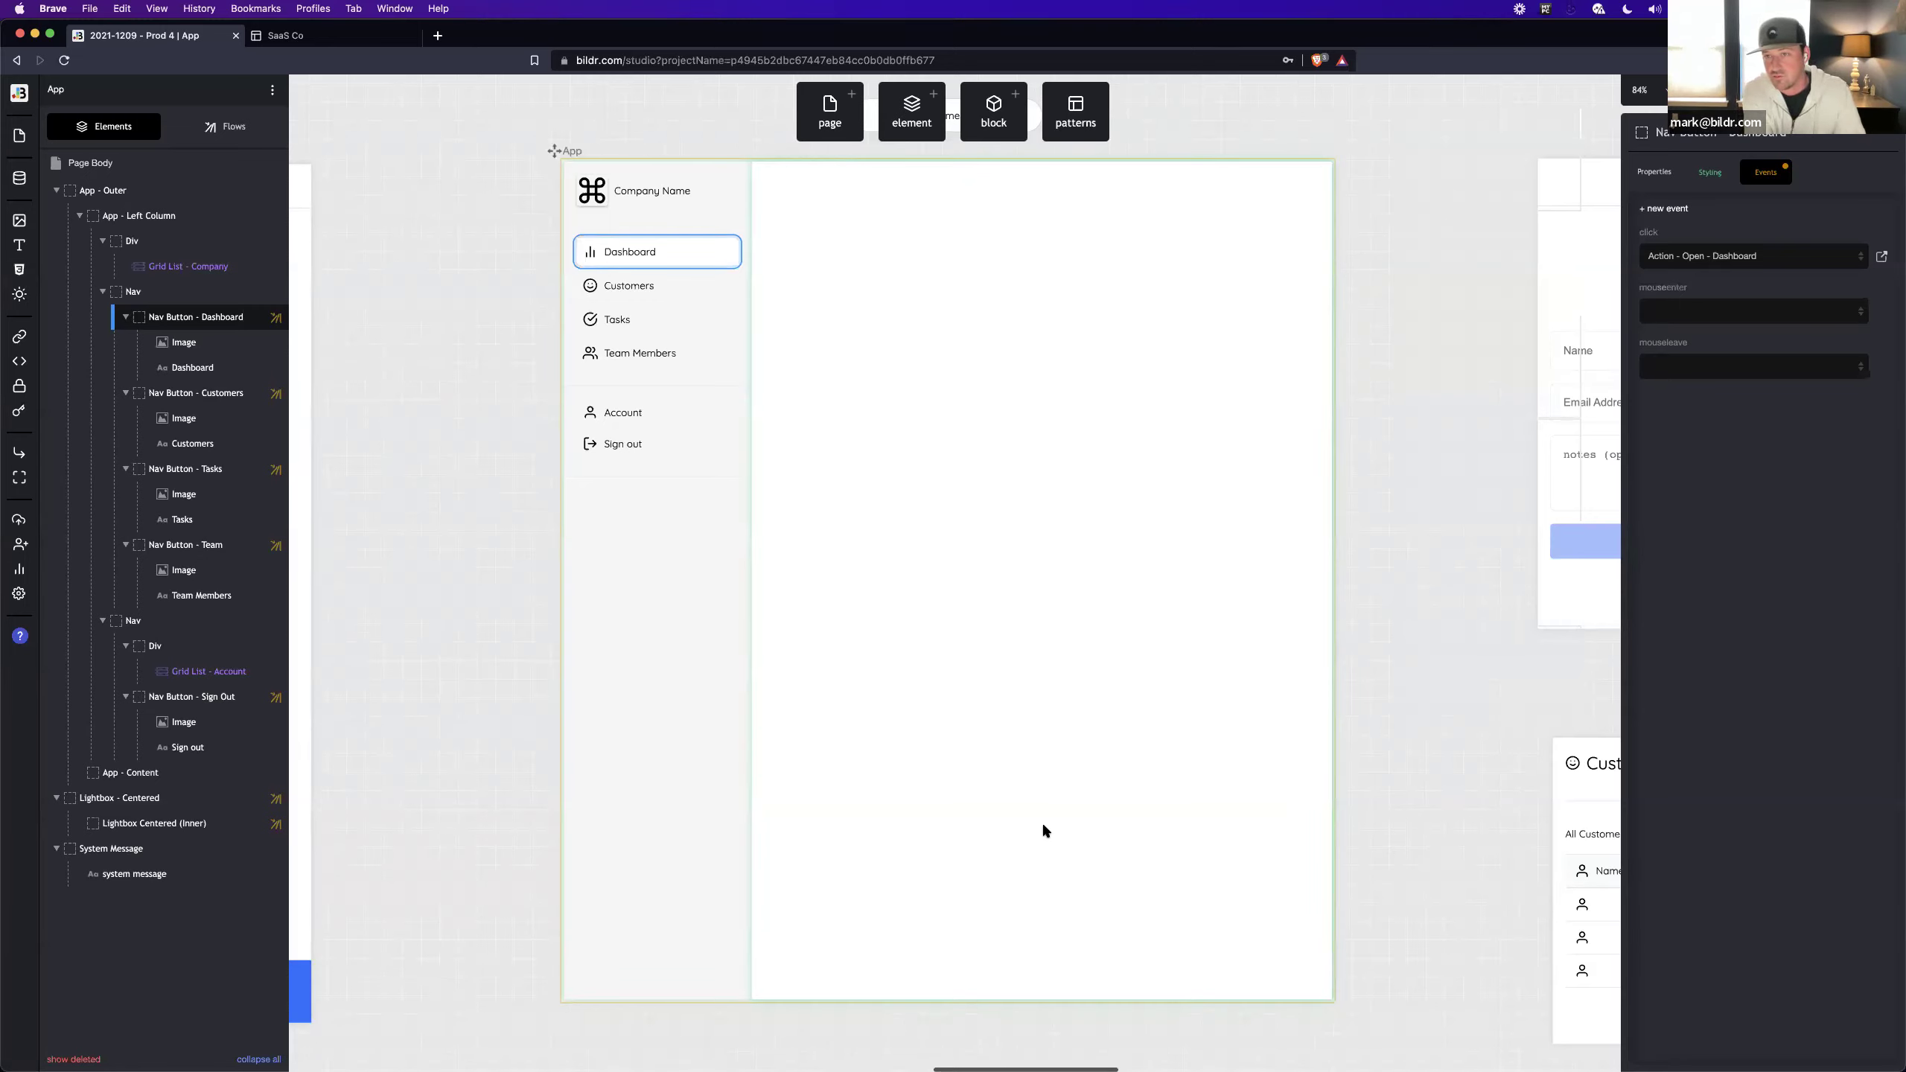
Step: Open the Customers data collection to view its single Billy Bob record
click(19, 177)
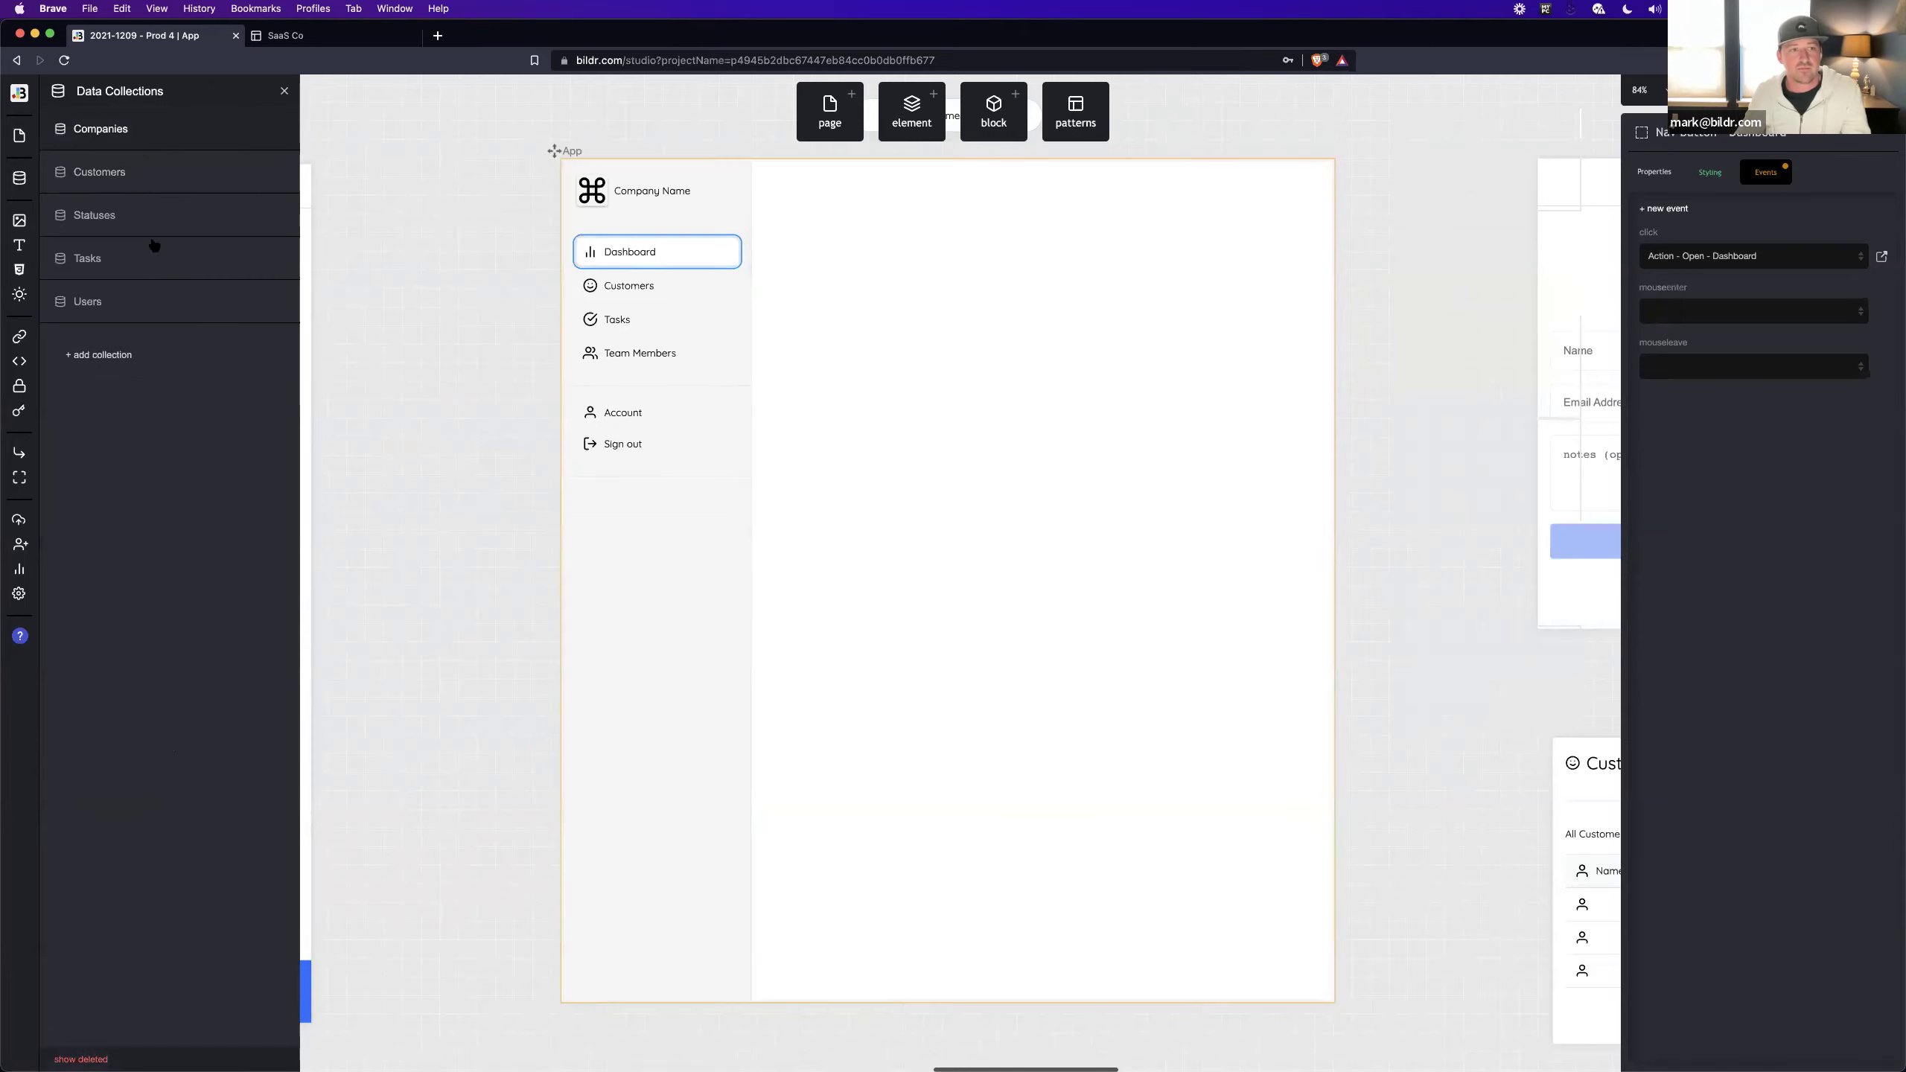
click(100, 172)
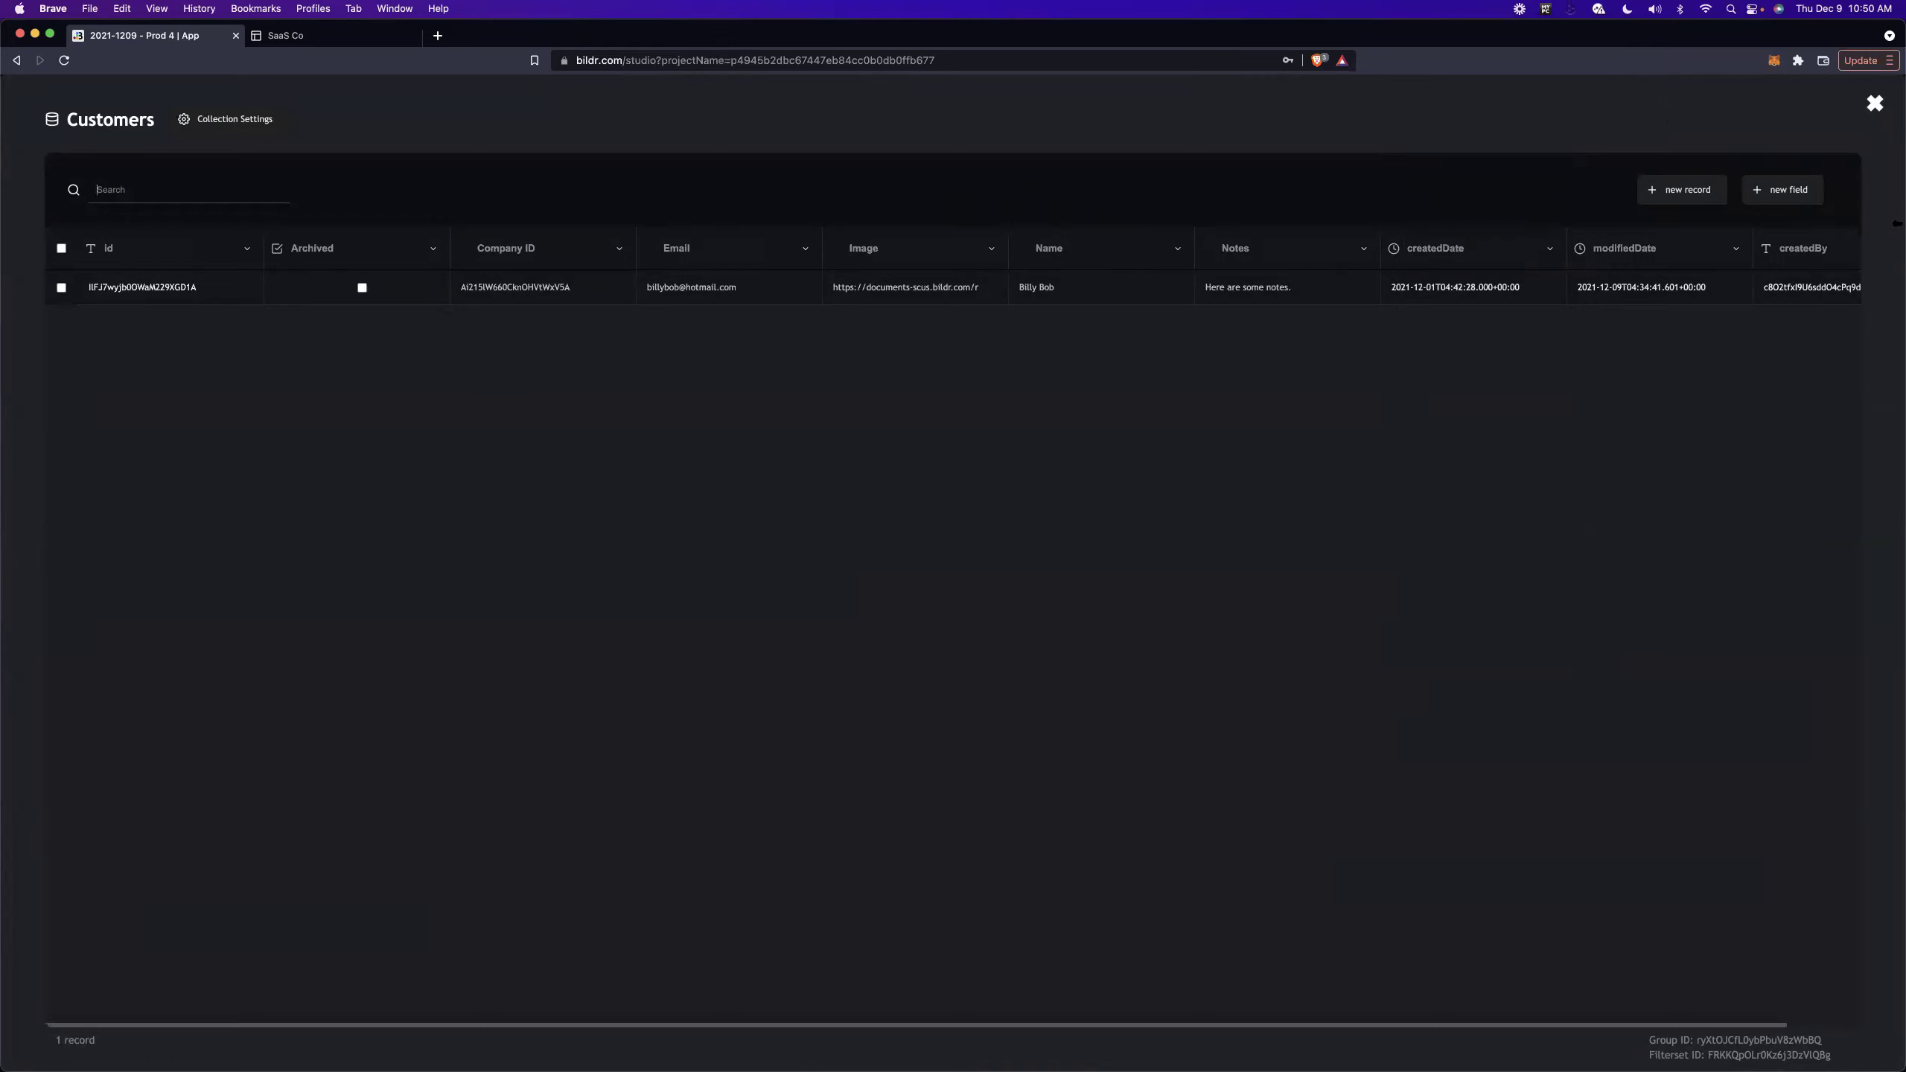
Step: Close the Customers collection view to get back to the editor canvas
click(1875, 104)
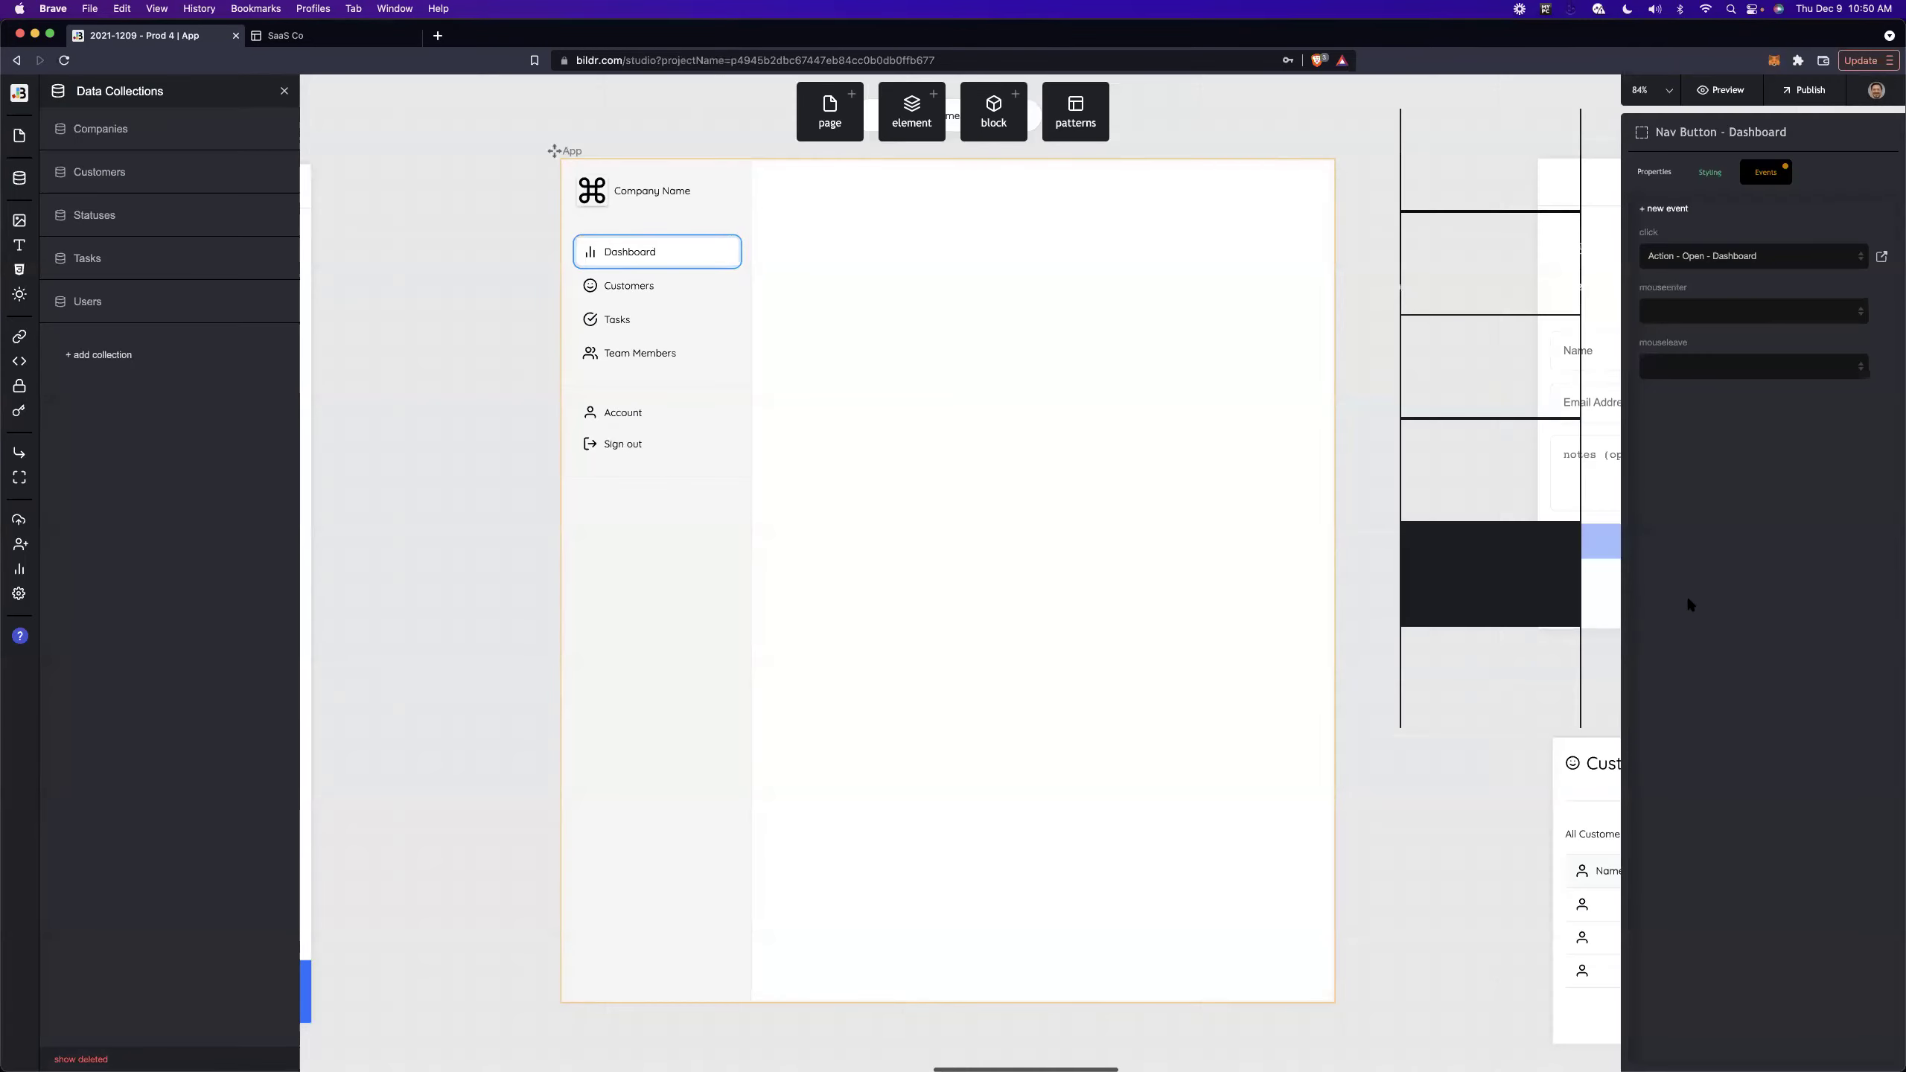